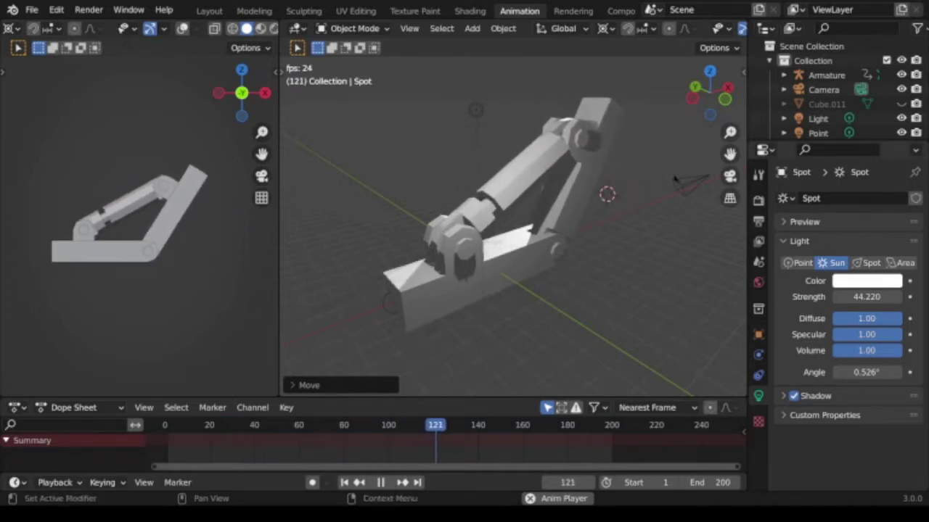
Play the arm animation with X-ray switched on, then switch X-ray back off.
scroll(508, 28, down, 4)
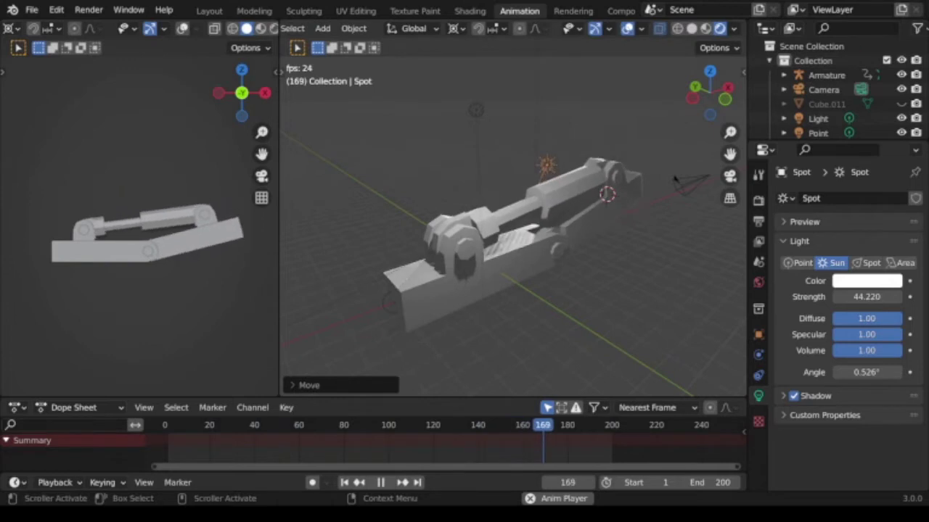
key(alt+z)
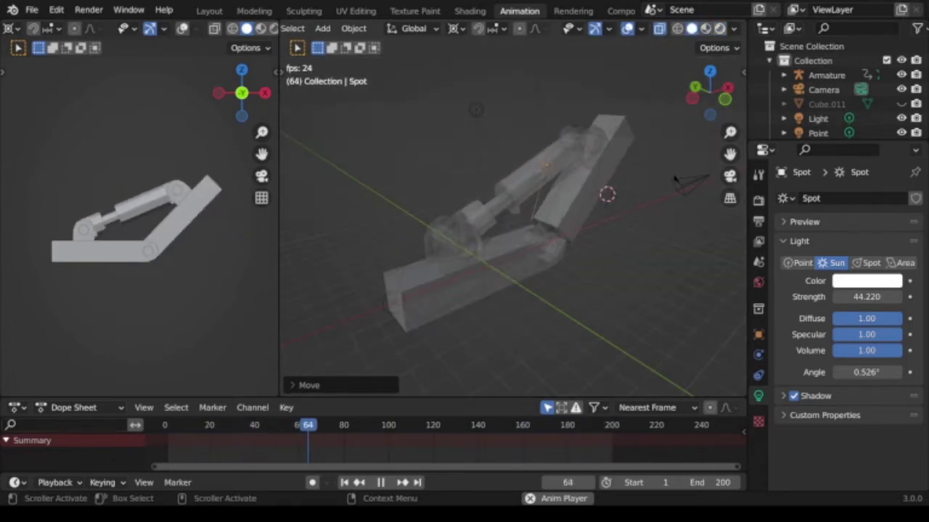
key(alt+z)
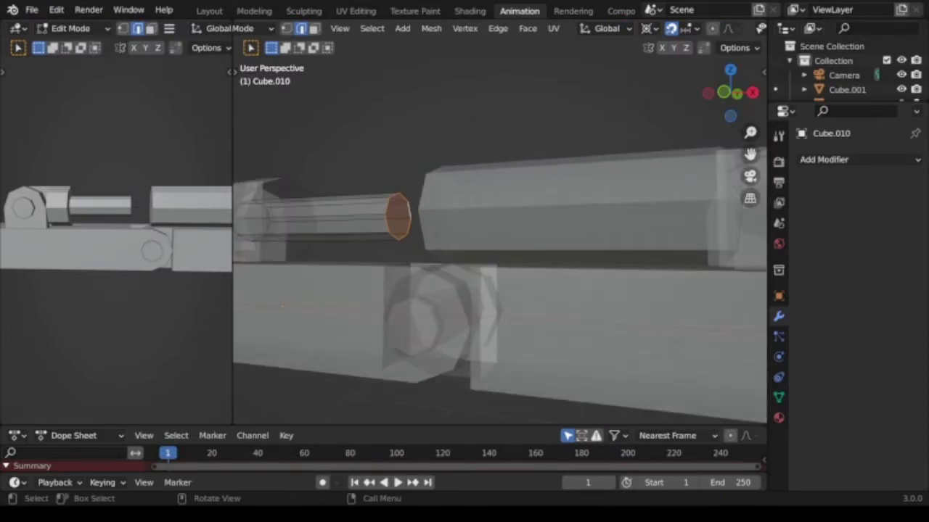
Select the rod's end loop and move it 1 m along X in front view, then leave Edit Mode.
key(alt+a)
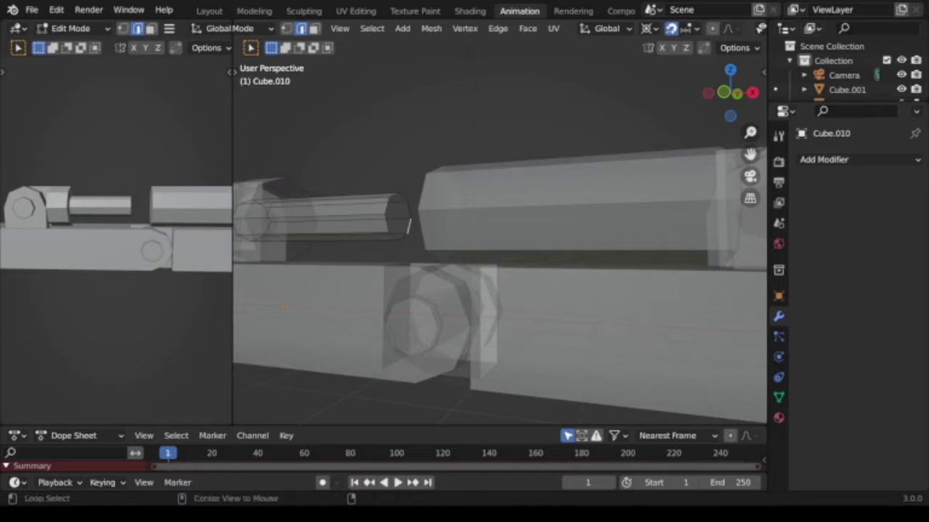
alt+click(407, 225)
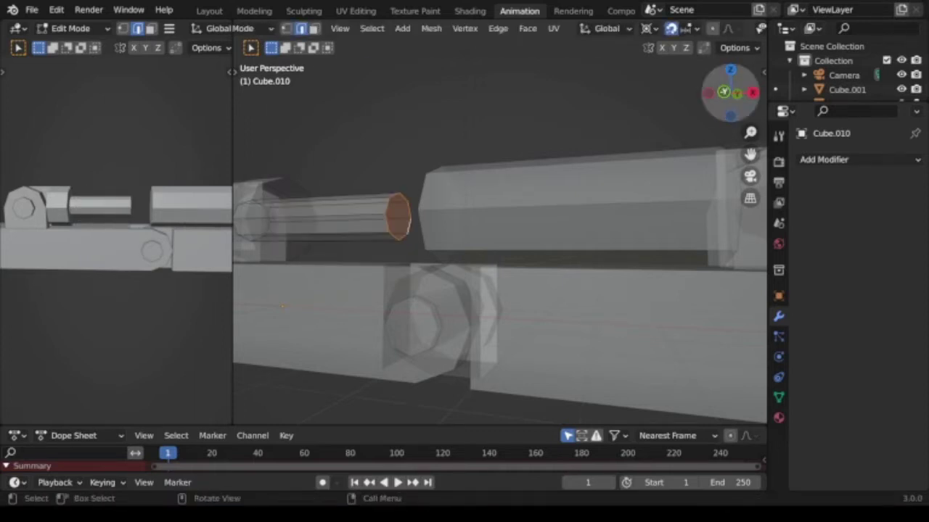
click(737, 93)
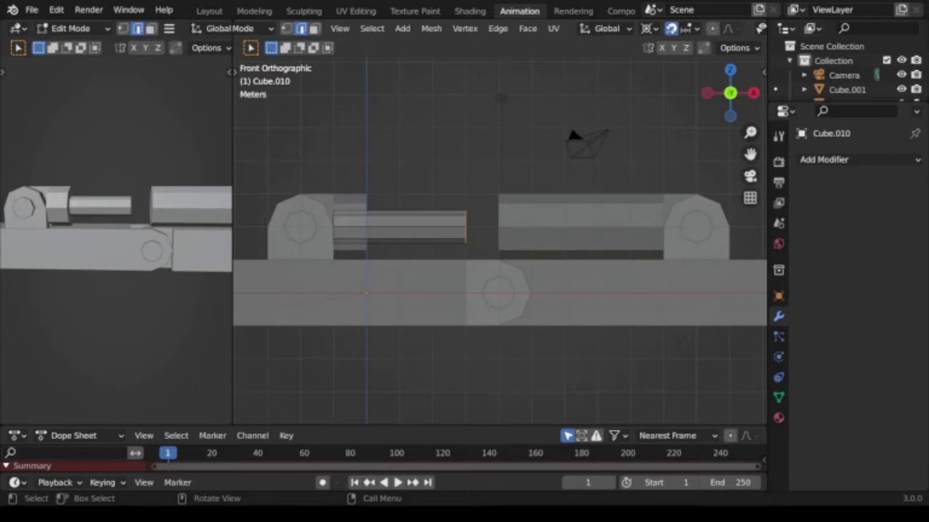
text(gx)
text(1)
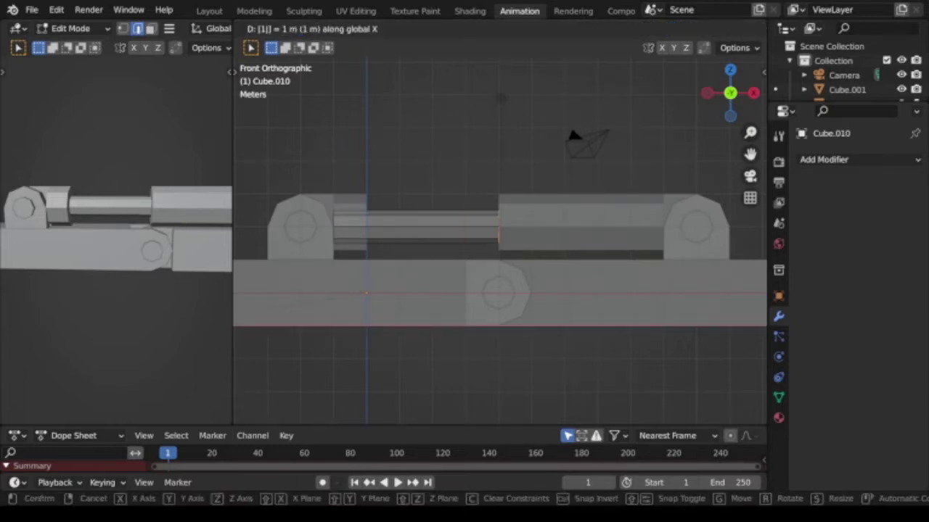
key(Return)
scroll(269, 296, down, 2)
key(Tab)
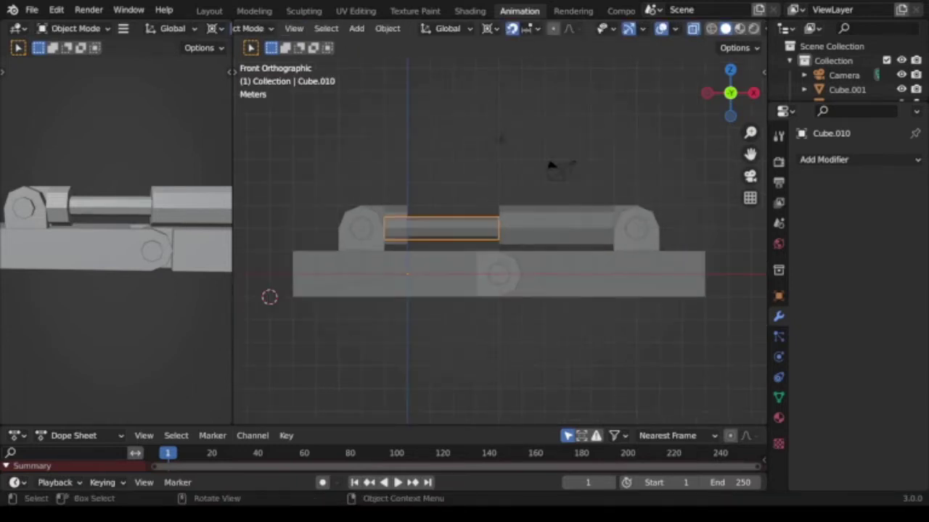
Inspect the lengthened rod from an angle and from the front, then clear the selection.
middle_drag(269, 296, 276, 290)
middle_drag(631, 61, 551, 166)
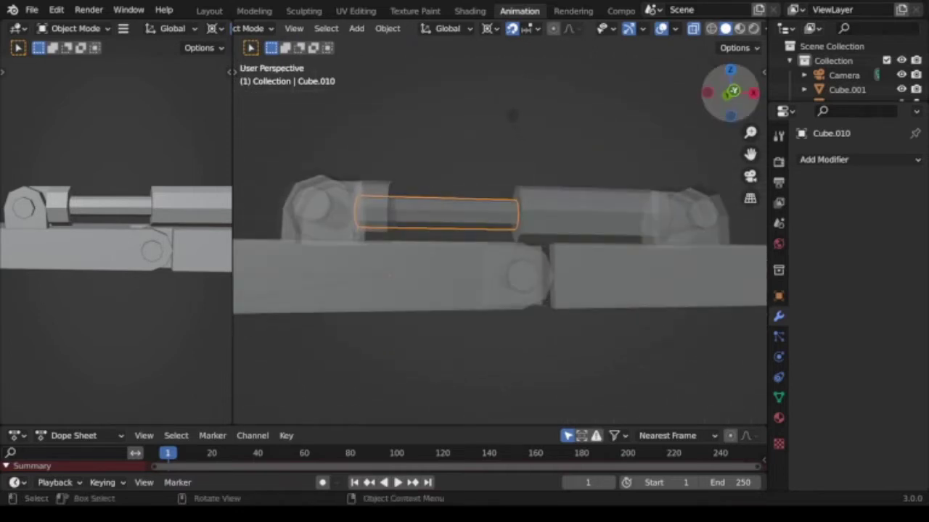
key(KP_1)
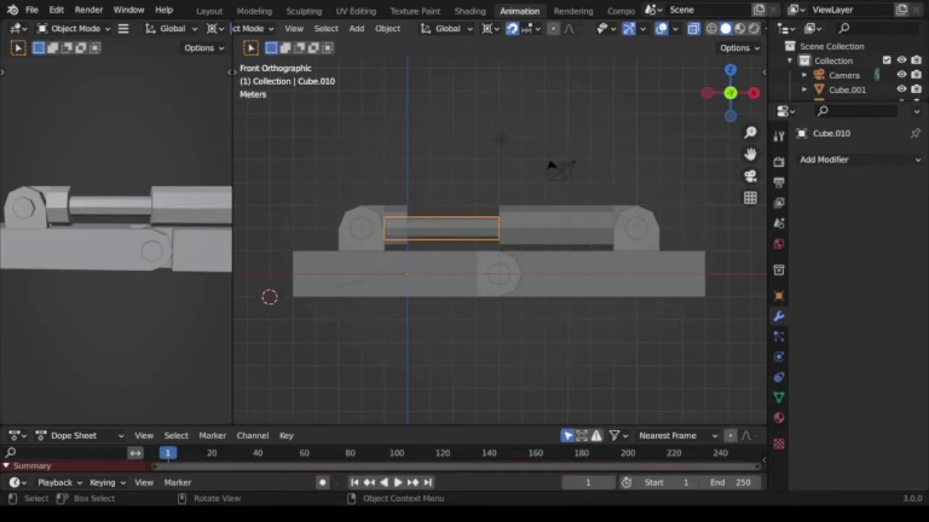
scroll(552, 165, up, 1)
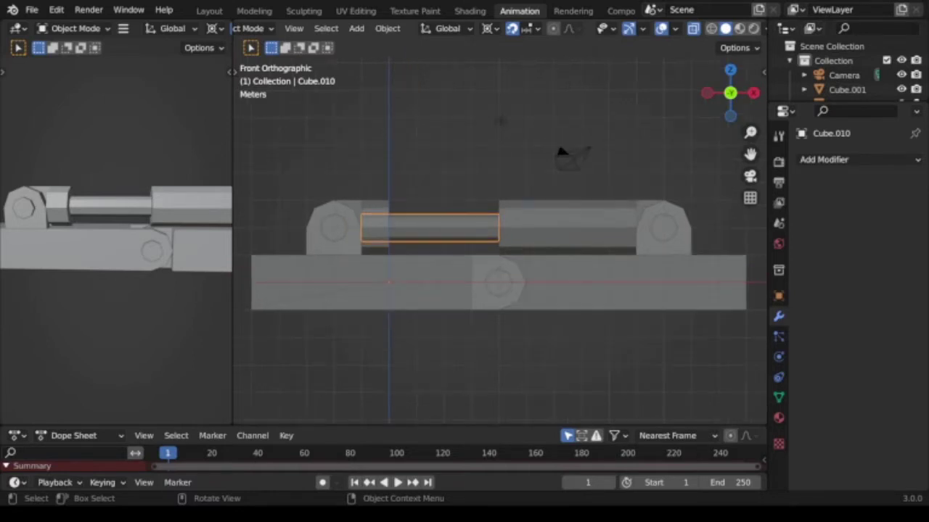
click(334, 229)
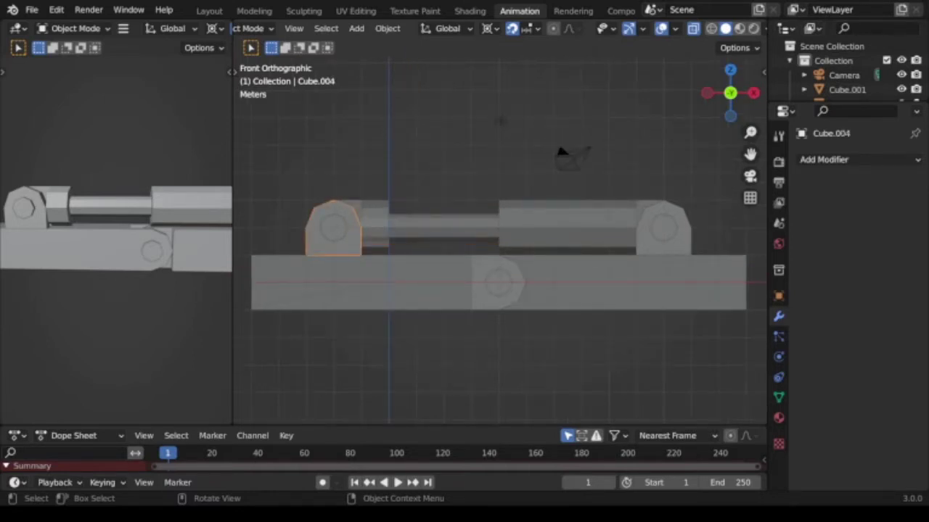
click(560, 152)
key(shift+a)
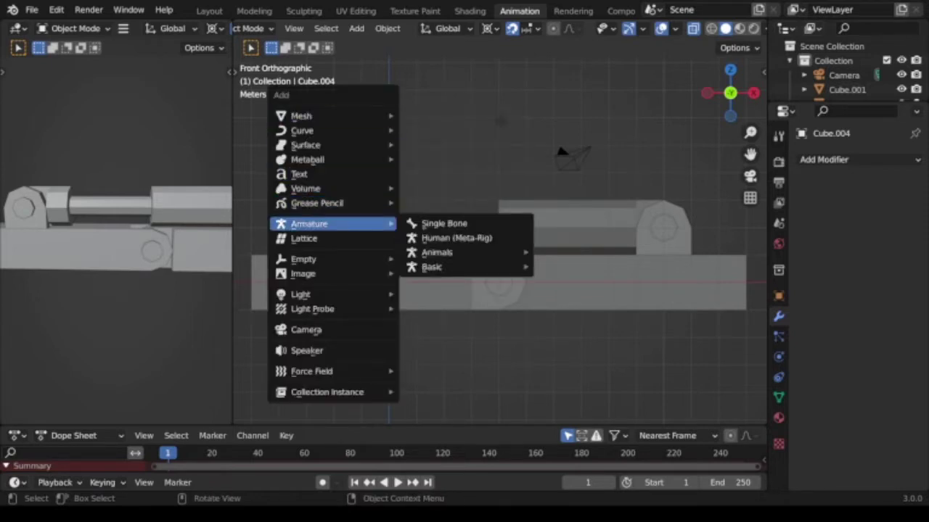
Add a single-bone armature to the scene.
click(444, 223)
scroll(464, 239, down, 6)
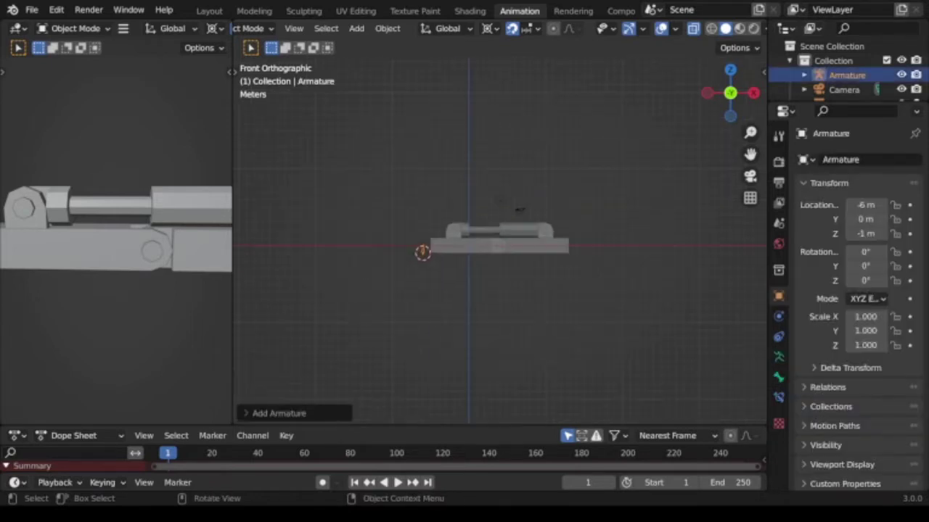
scroll(519, 210, up, 4)
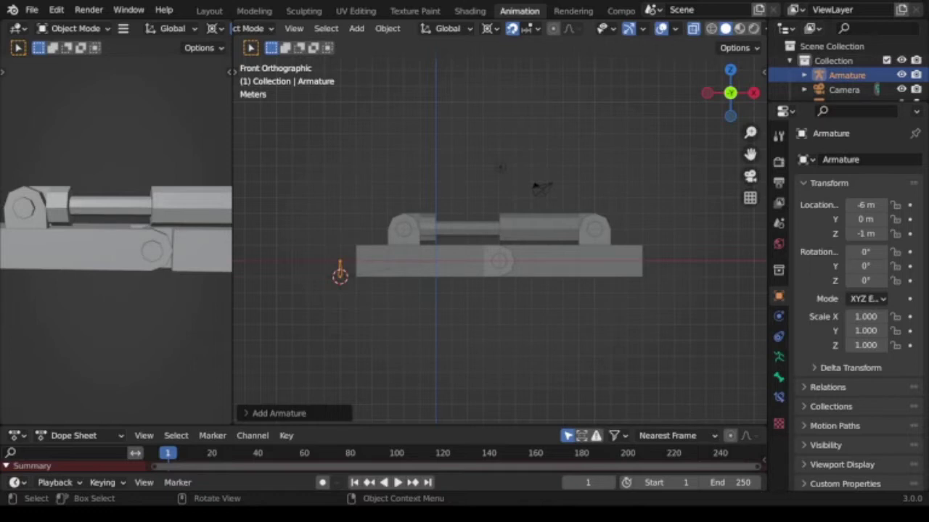
key(shift+s)
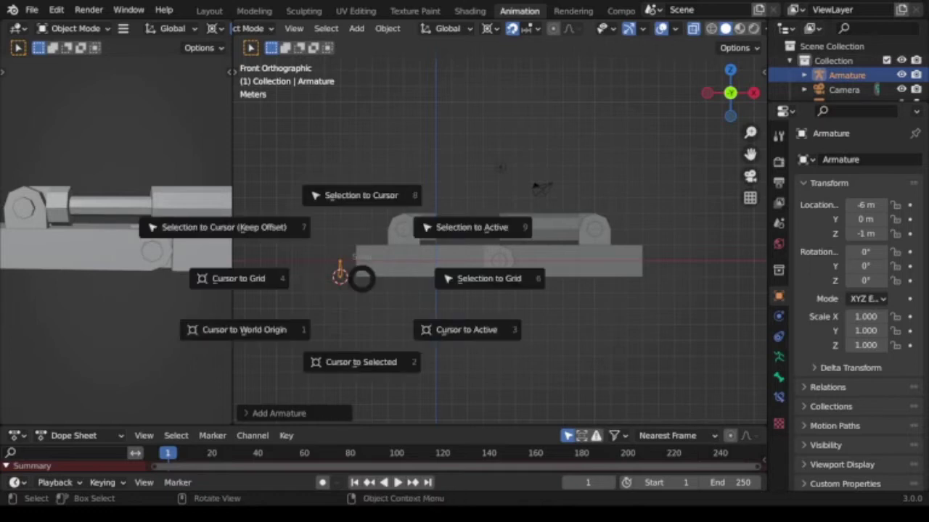
key(Escape)
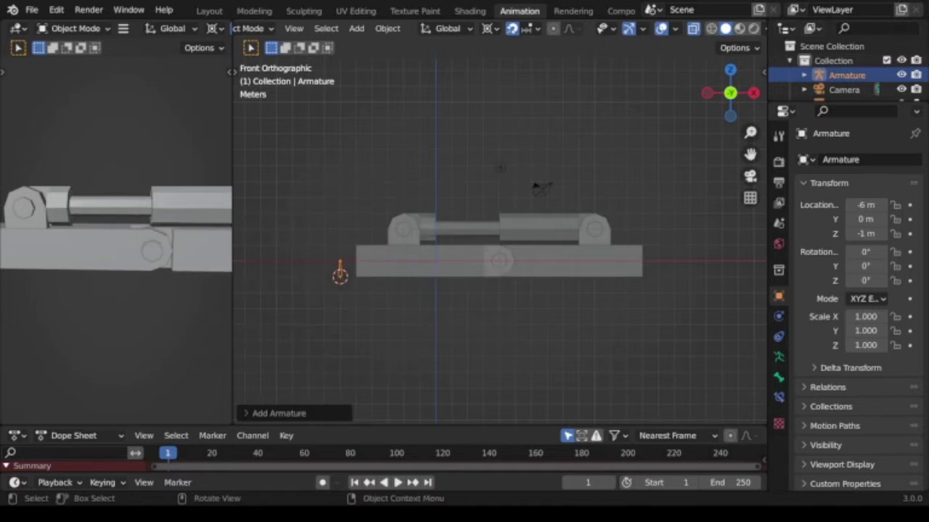
scroll(499, 240, up, 1)
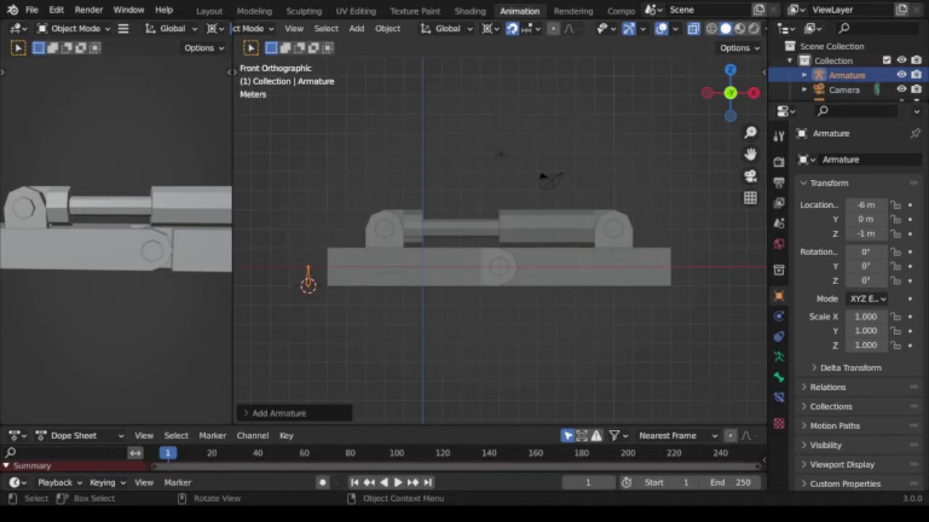
Snap the 3D cursor to pivot pin Cube.005 and move the armature onto it.
click(503, 270)
click(503, 271)
click(504, 271)
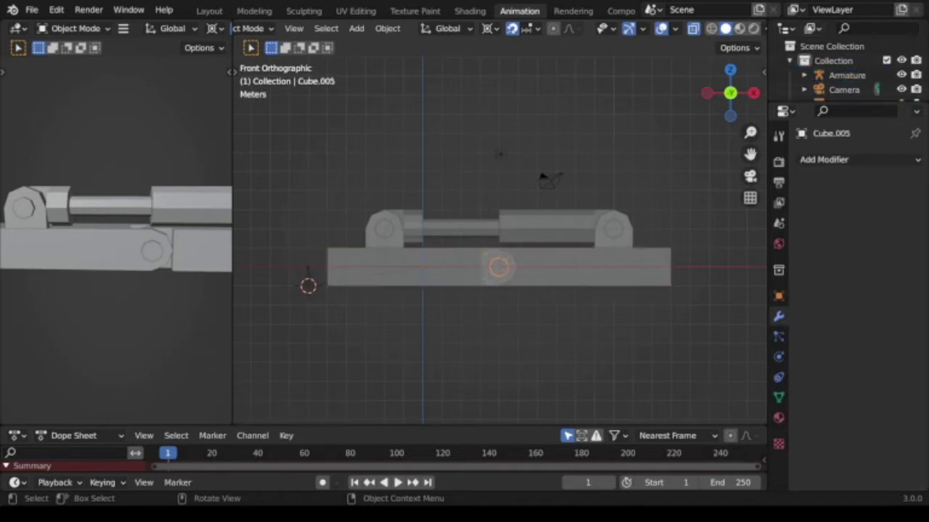
key(shift+s)
click(498, 352)
click(308, 275)
key(shift+s)
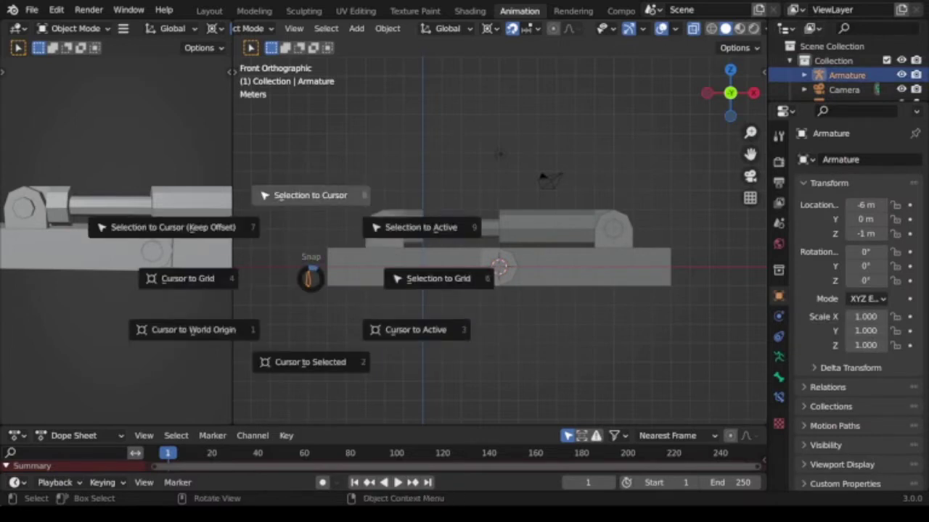
click(310, 195)
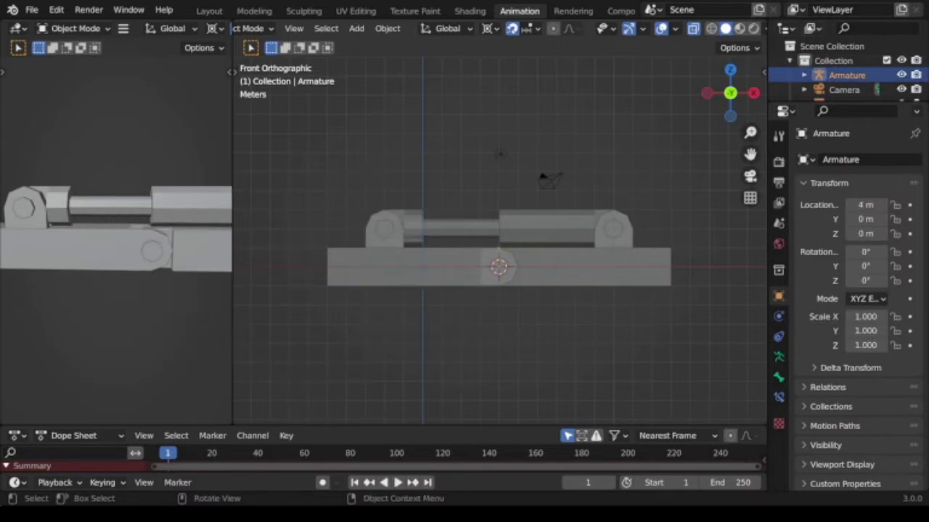
Rotate the armature 90° about Y and enter Edit Mode on its bone.
key(r)
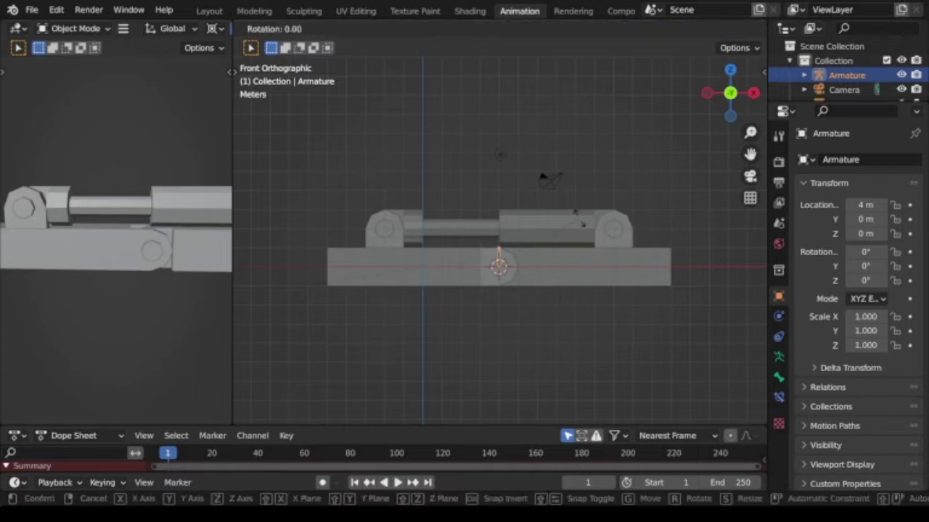
key(Return)
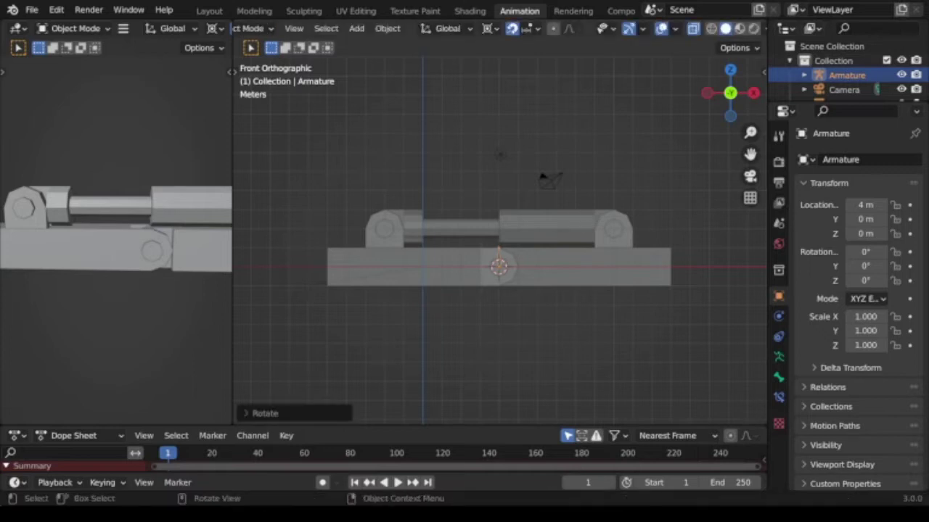
right_click(511, 245)
scroll(560, 151, up, 2)
text(r)
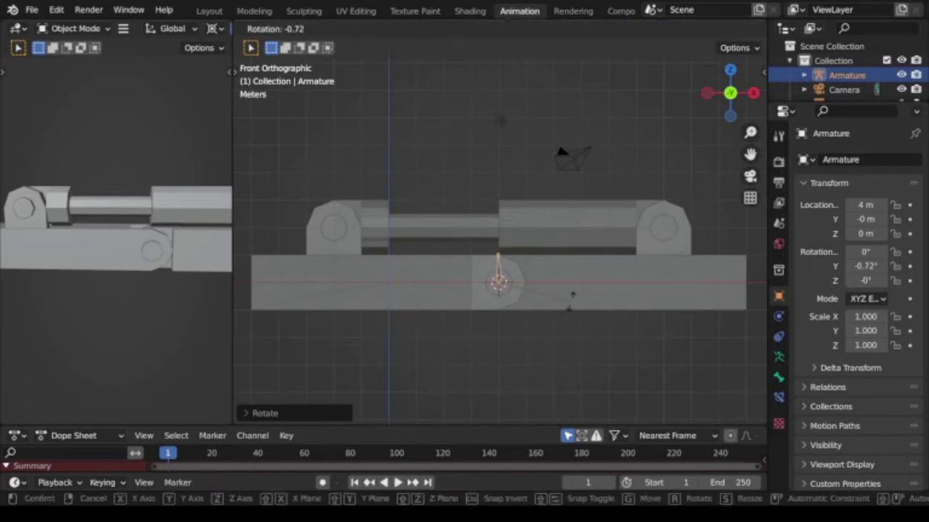
text(y90)
key(Return)
shift+middle_drag(499, 283, 437, 297)
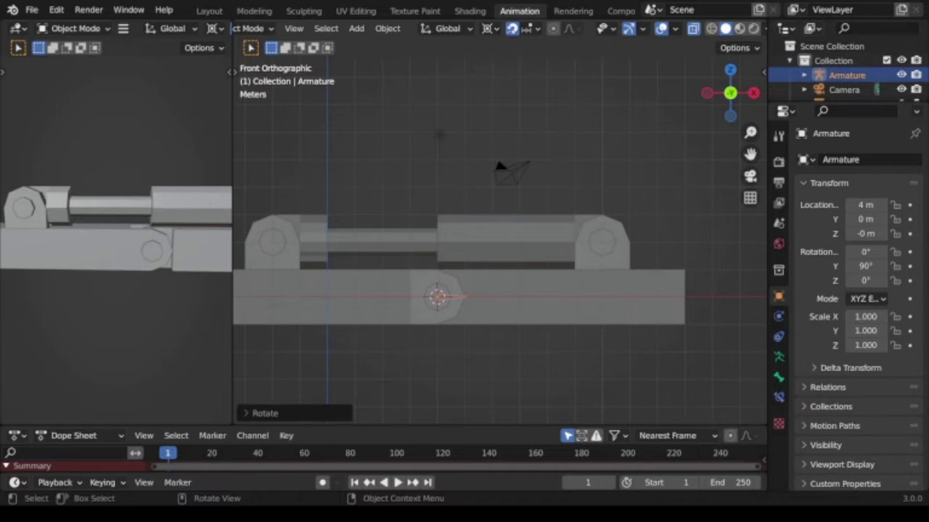
scroll(501, 232, down, 2)
scroll(508, 225, up, 2)
key(Tab)
mouse_move(464, 290)
middle_down()
mouse_move(435, 261)
mouse_move(493, 254)
middle_up()
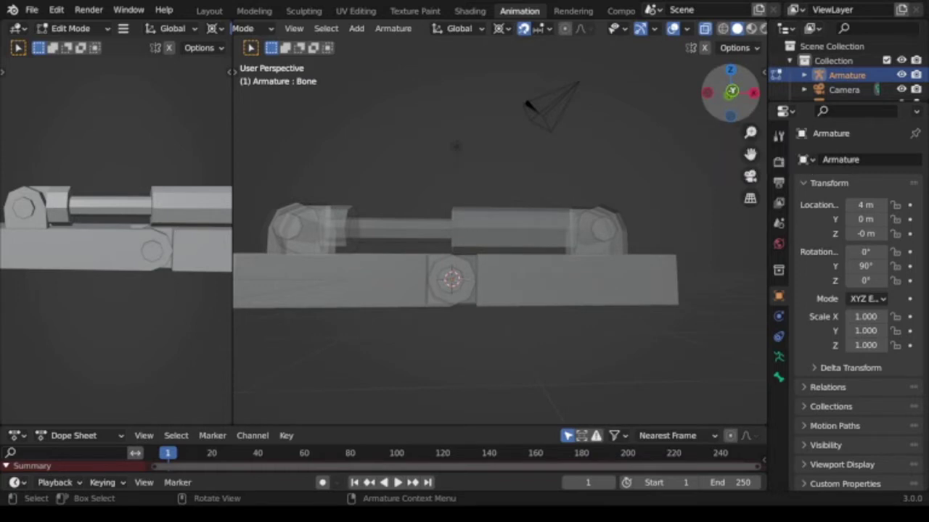
Open the base bar Cube.001 in Edit Mode with face selection active.
click(731, 92)
middle_drag(500, 187, 442, 222)
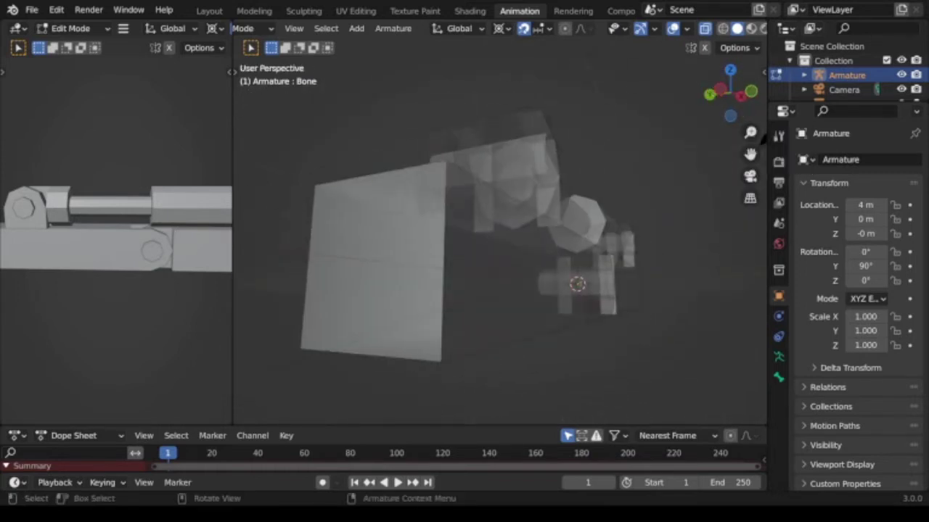
key(Tab)
click(532, 279)
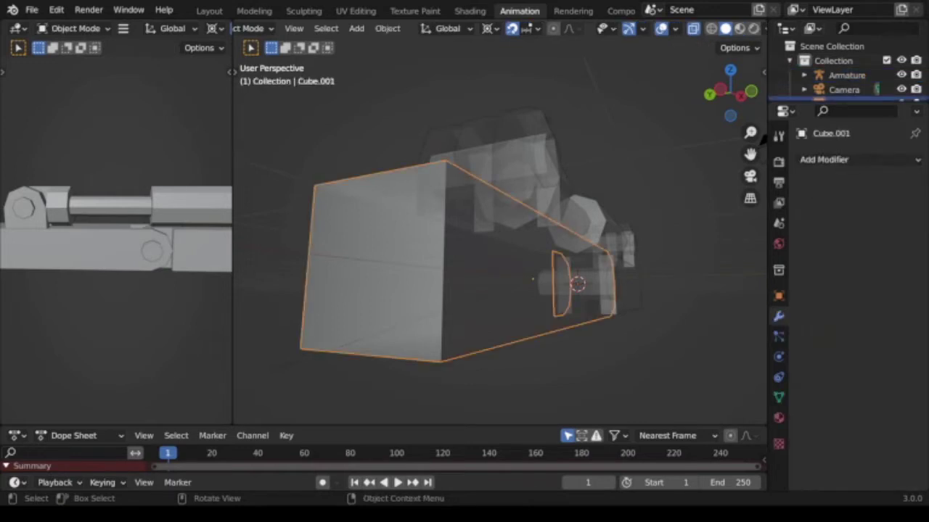
key(Tab)
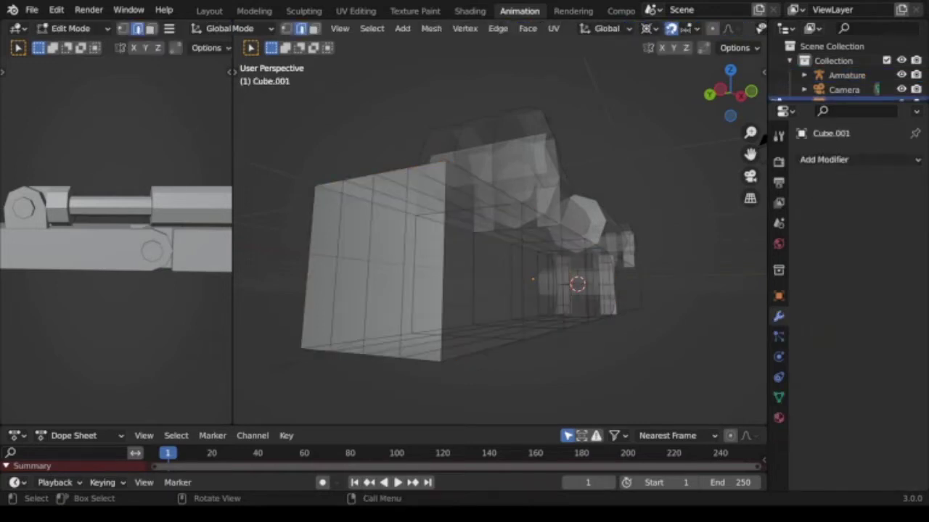
alt+click(368, 265)
key(3)
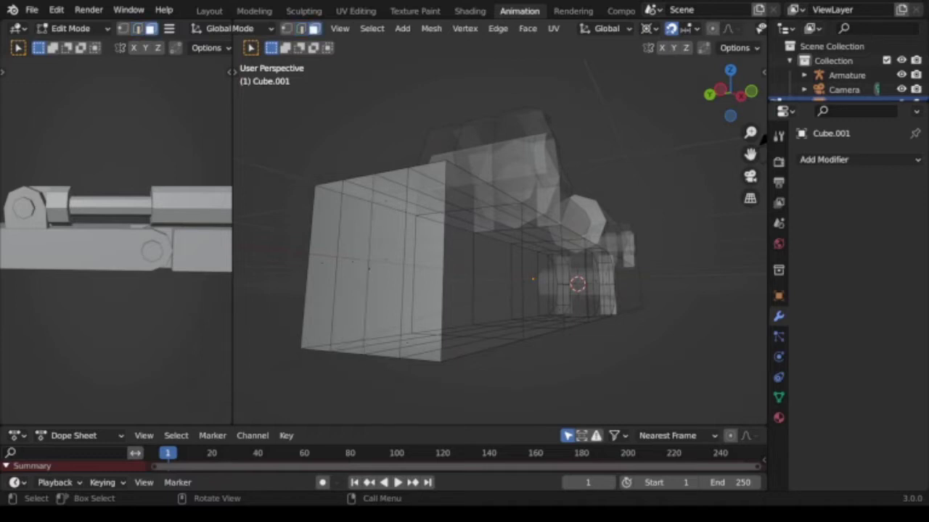
alt+click(385, 261)
Select the bar's left-end faces, grow the selection twice, and snap the cursor to their centre.
mouse_move(729, 93)
mouse_down()
mouse_move(761, 98)
mouse_move(748, 93)
mouse_up()
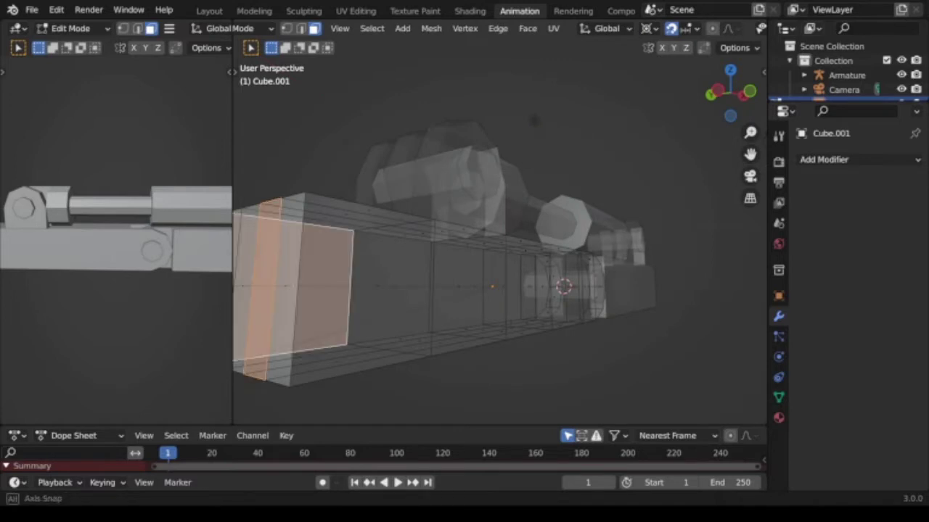
drag(747, 93, 736, 92)
alt+click(302, 268)
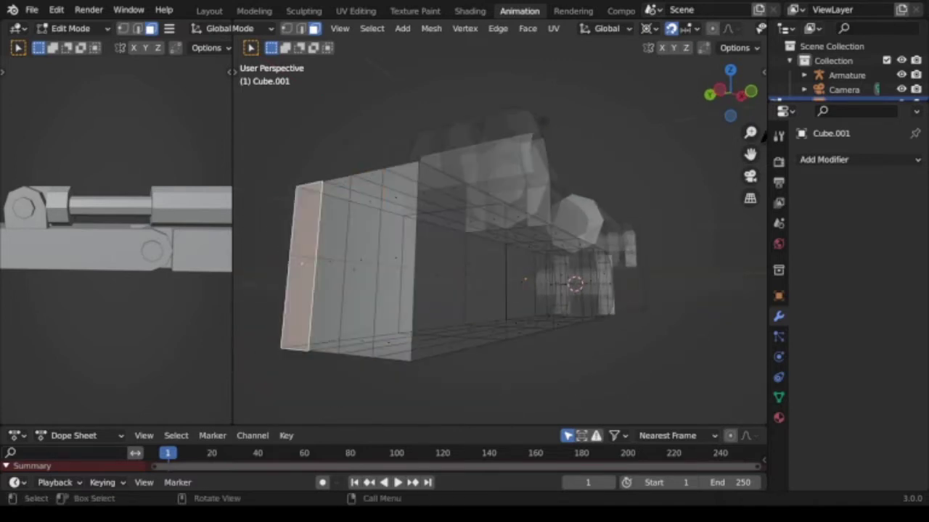
key(ctrl+KP_Add)
key(ctrl+KP_Add)
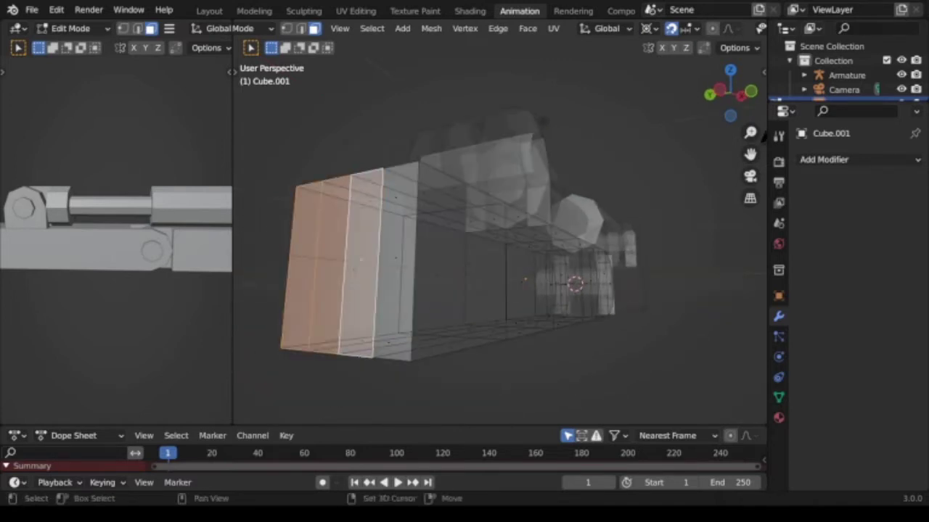
key(ctrl+KP_Add)
key(shift+s)
click(387, 334)
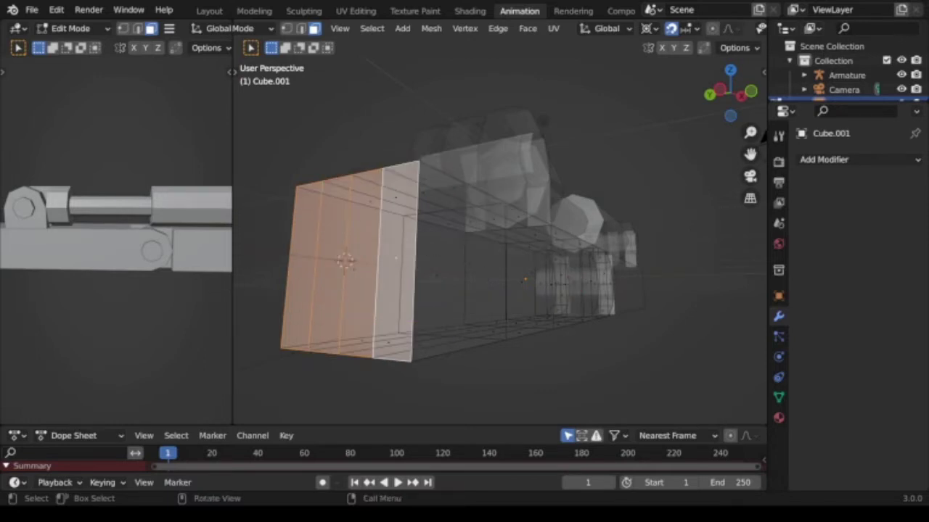
middle_drag(501, 178, 500, 178)
key(KP_1)
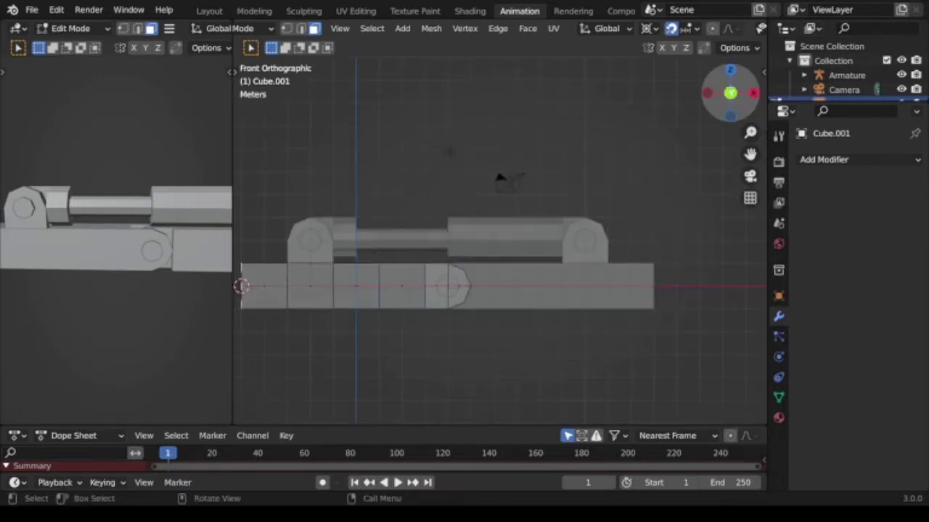
scroll(499, 177, up, 1)
scroll(508, 171, up, 1)
shift+middle_drag(514, 166, 631, 150)
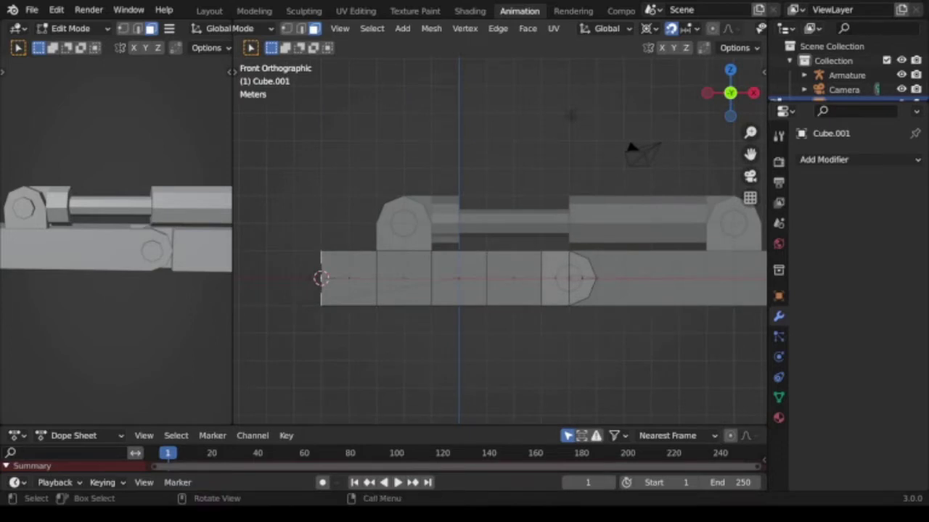
key(Tab)
Snap the armature's bone to the 3D cursor at the base bar's left end.
click(573, 278)
click(573, 278)
click(573, 277)
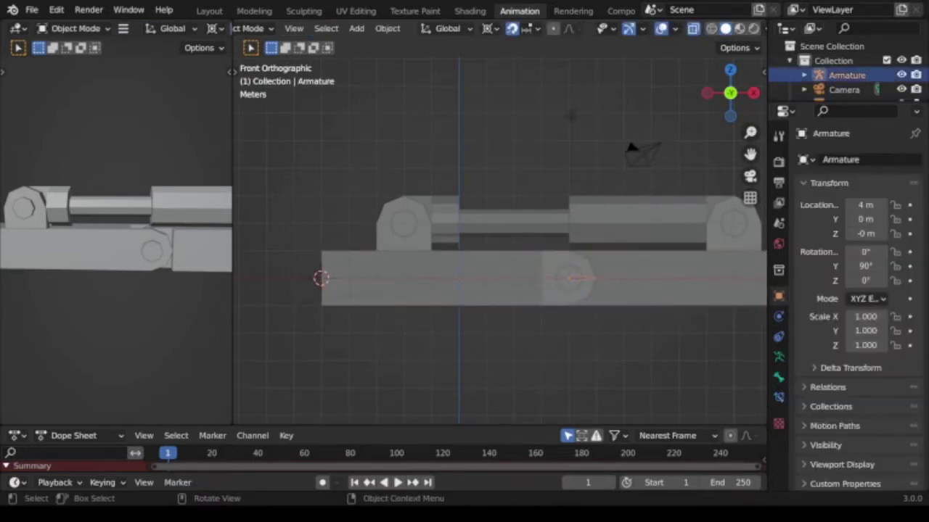
key(Tab)
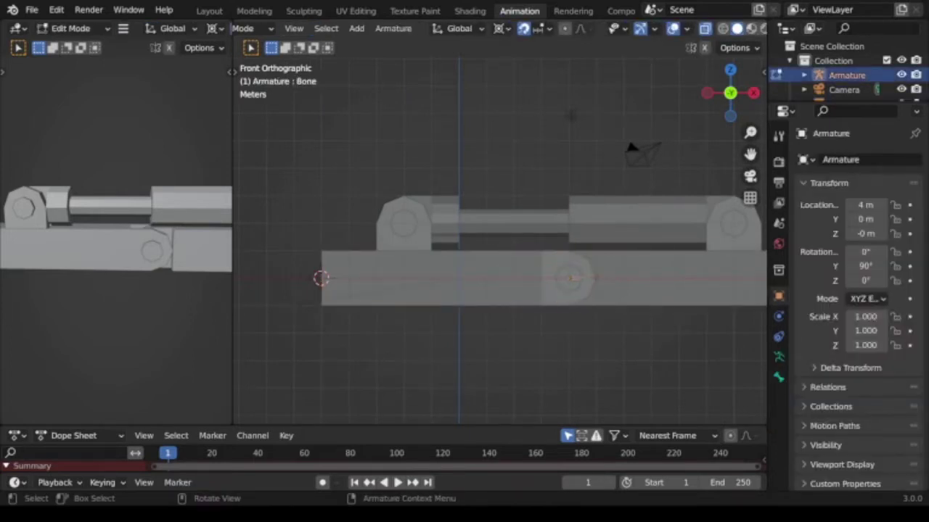
key(shift+s)
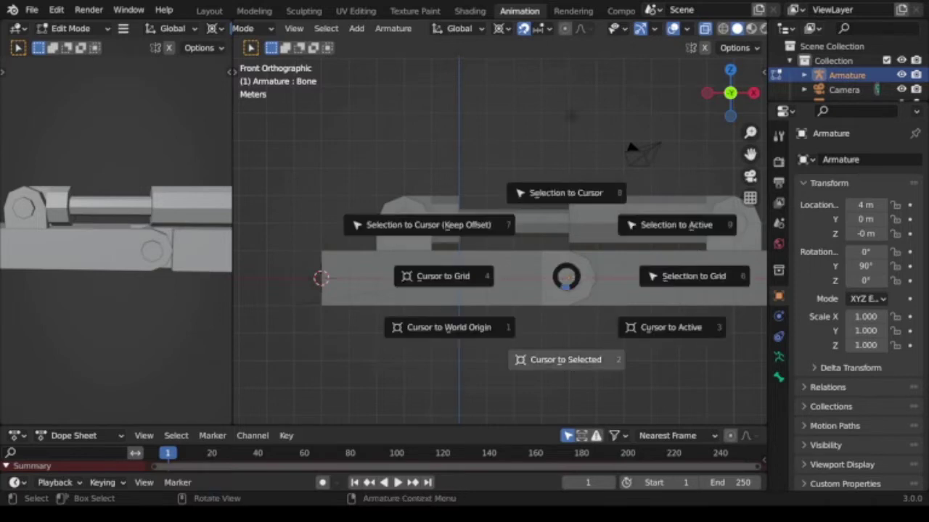
click(565, 193)
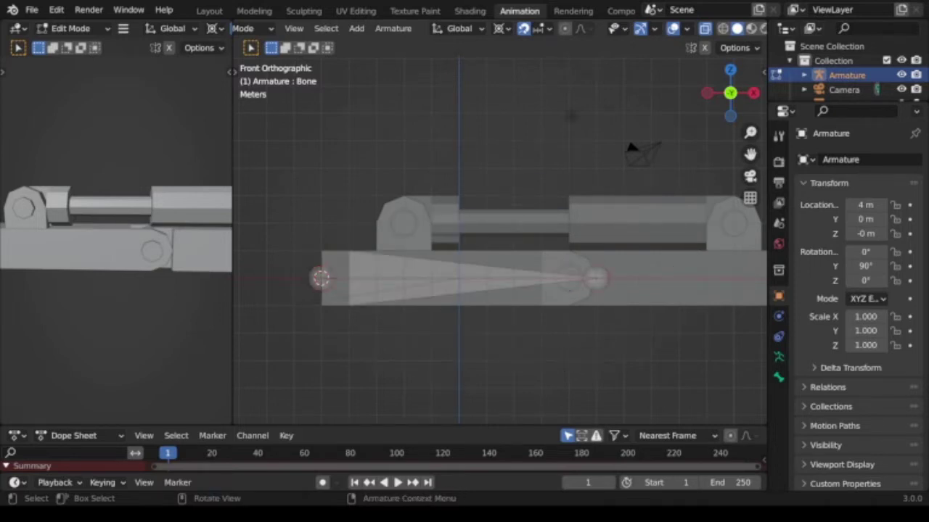
key(Tab)
Select the middle joint piece Cube.005.
click(567, 277)
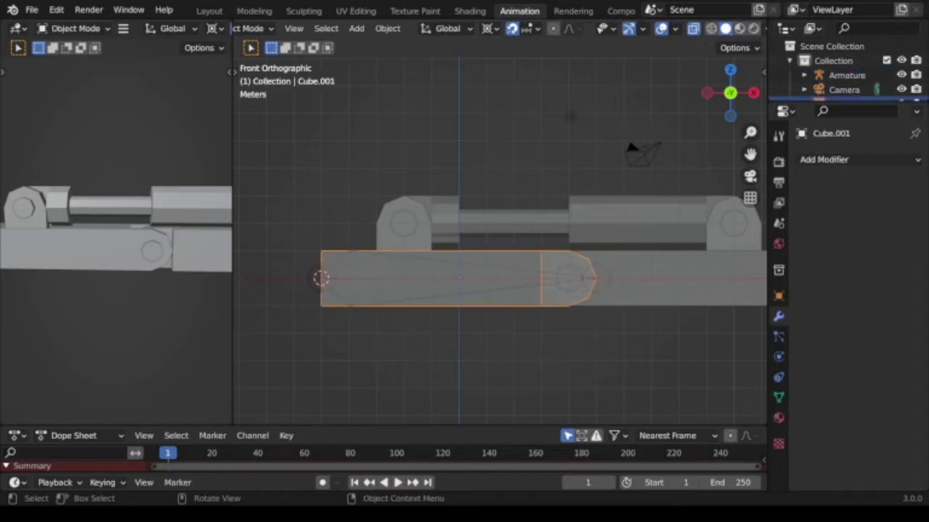
click(568, 278)
click(567, 278)
Put the cursor on the middle joint and vertex-snap the bone tip onto it.
key(shift+s)
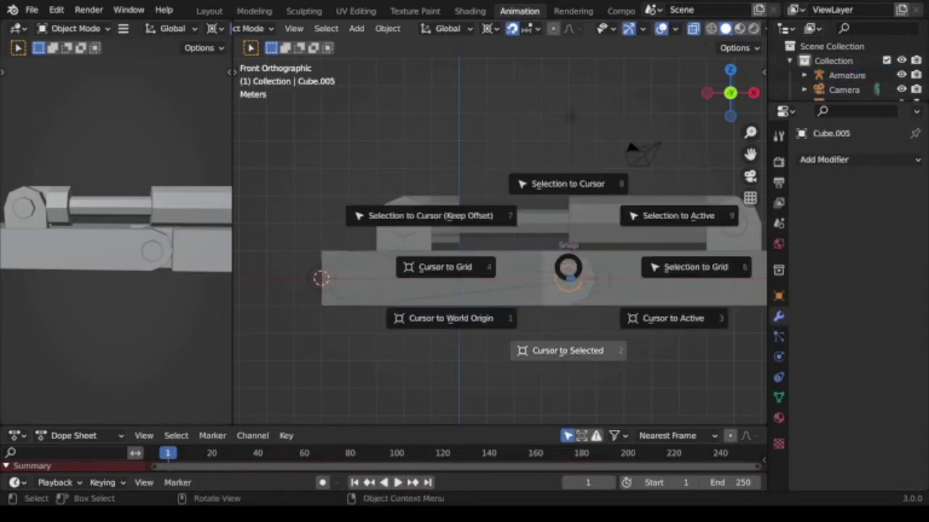
click(564, 351)
click(847, 75)
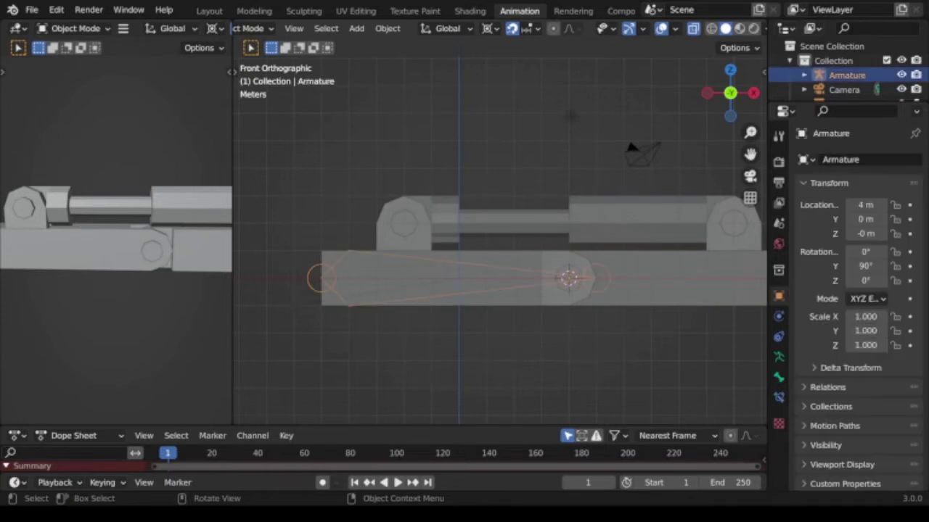
key(Tab)
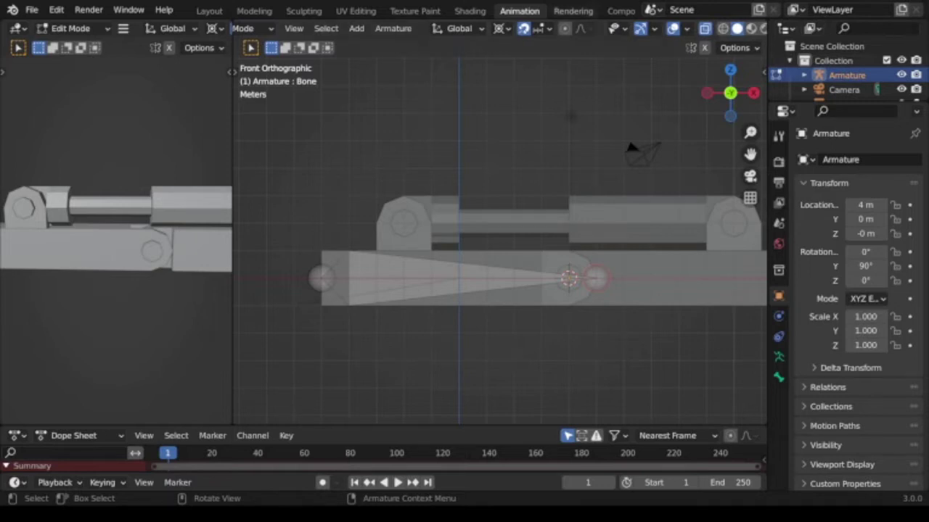
click(541, 28)
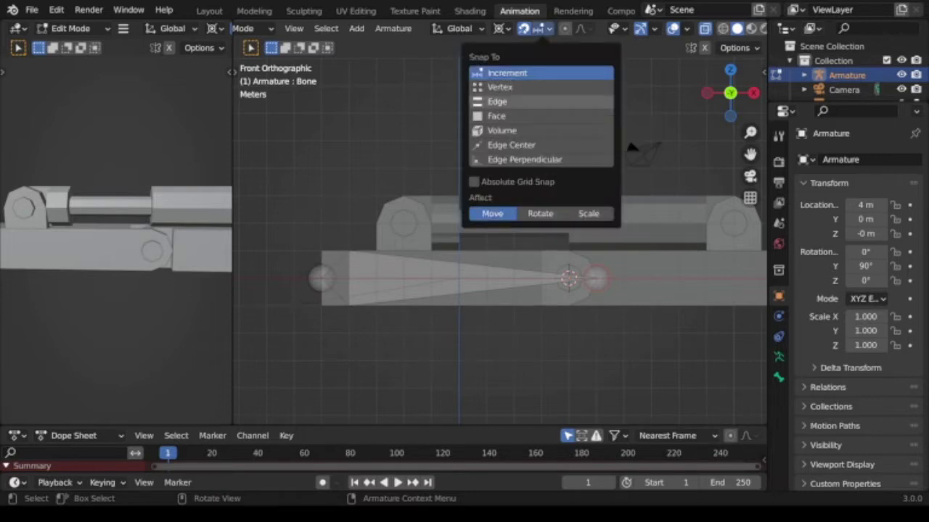
click(501, 86)
key(g)
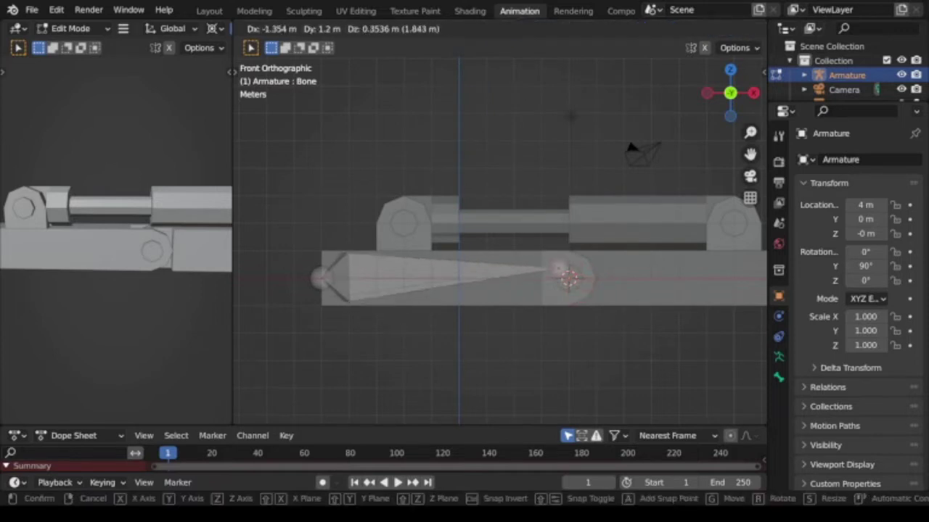
click(568, 279)
Set snapping back to Increment and the pivot point to Active Element.
click(544, 28)
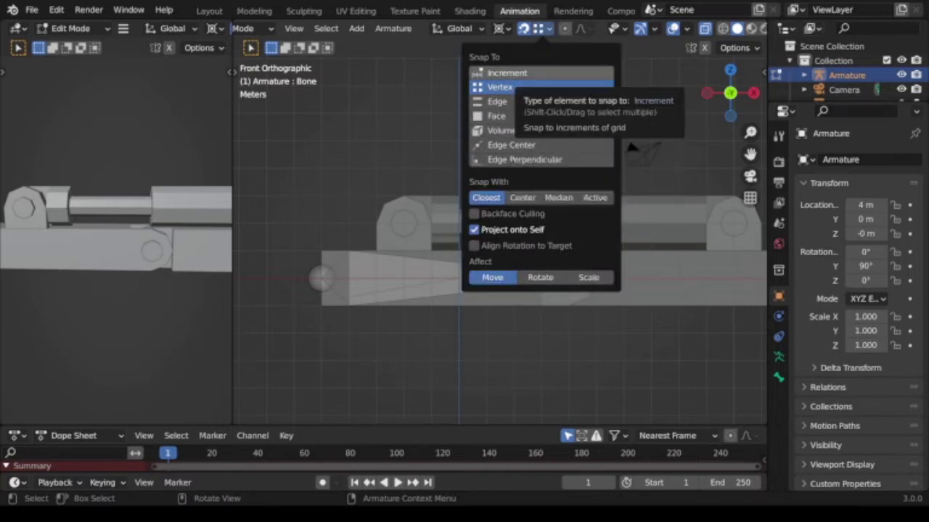
click(508, 73)
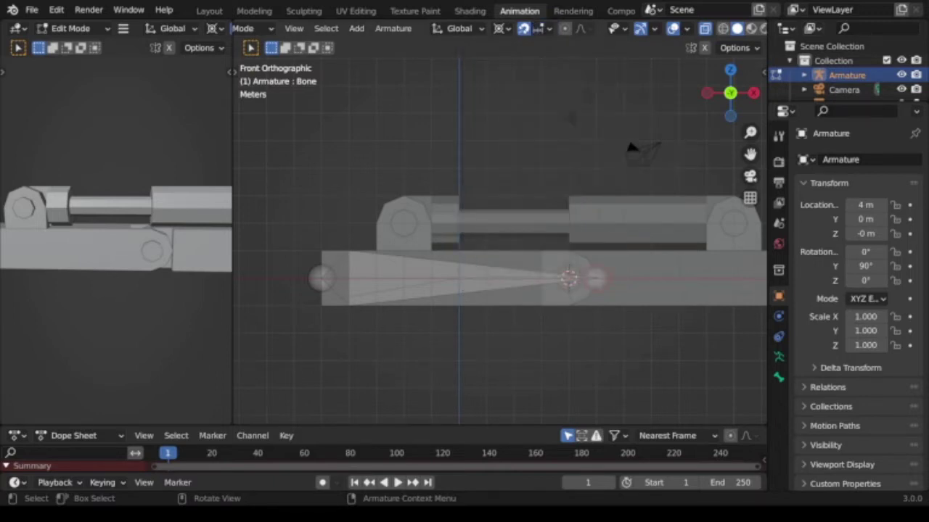
click(564, 29)
click(564, 29)
click(546, 28)
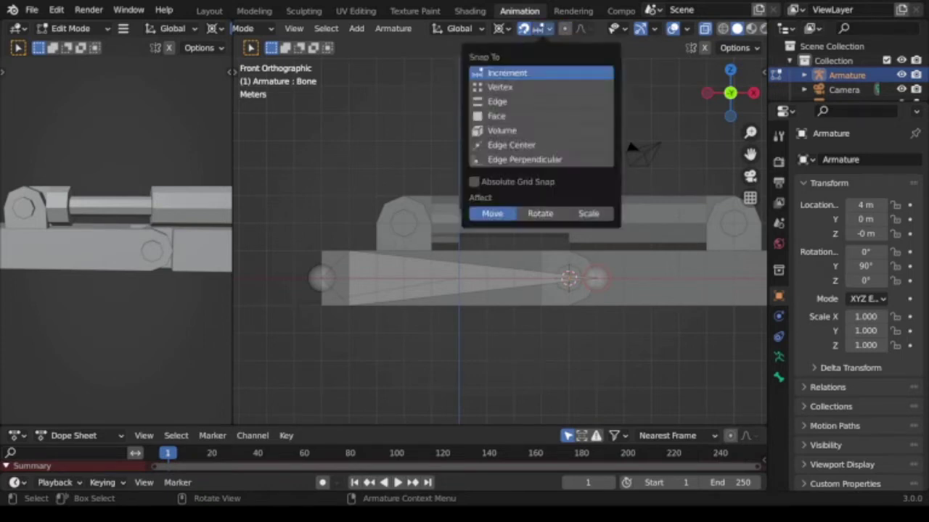
click(501, 28)
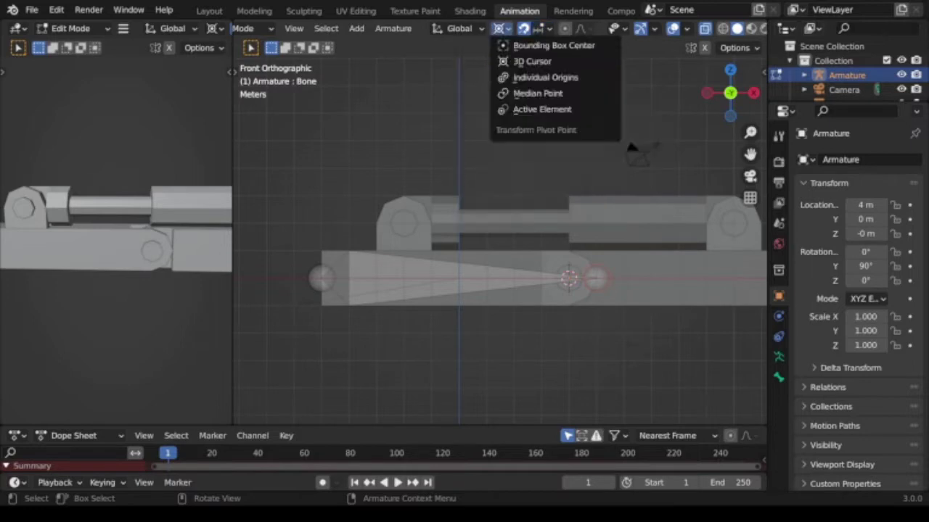
click(542, 109)
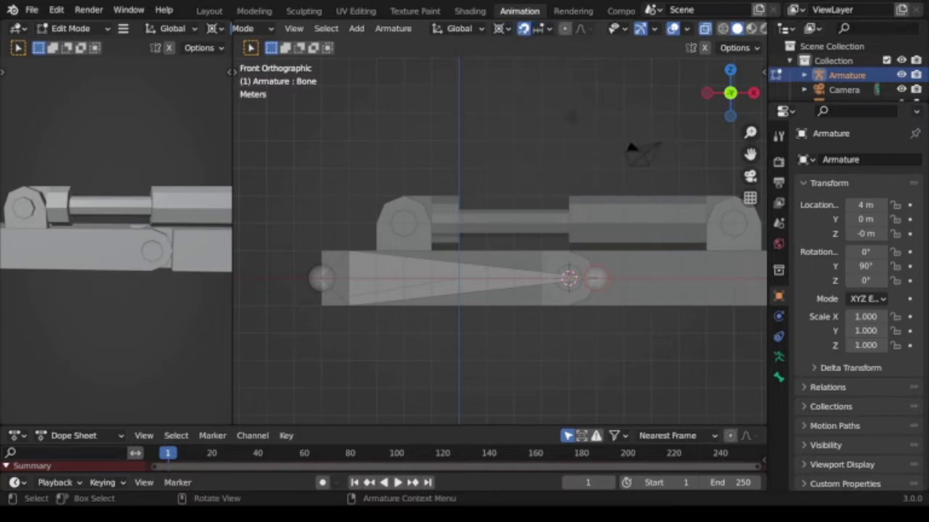
Extrude Bone.001 9 m along X from the middle joint to the bar's right end.
key(shift+s)
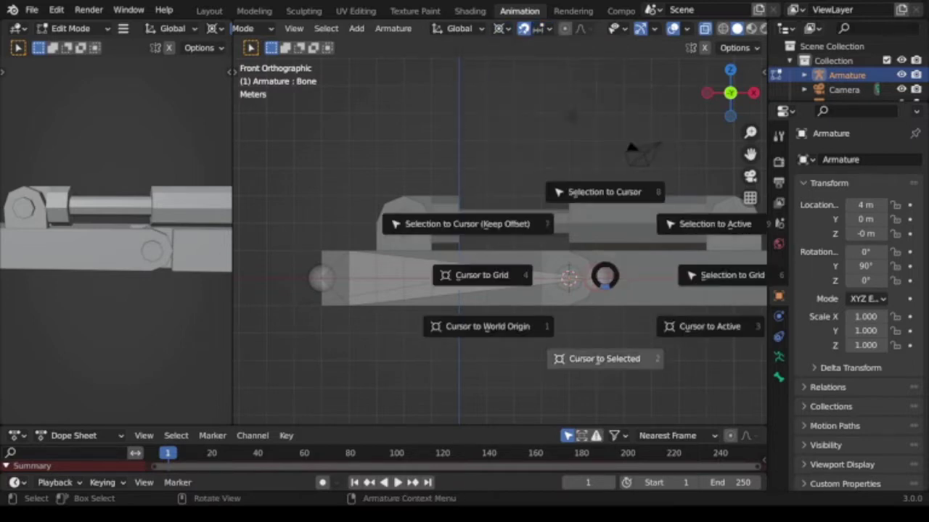
click(604, 191)
scroll(499, 240, down, 1)
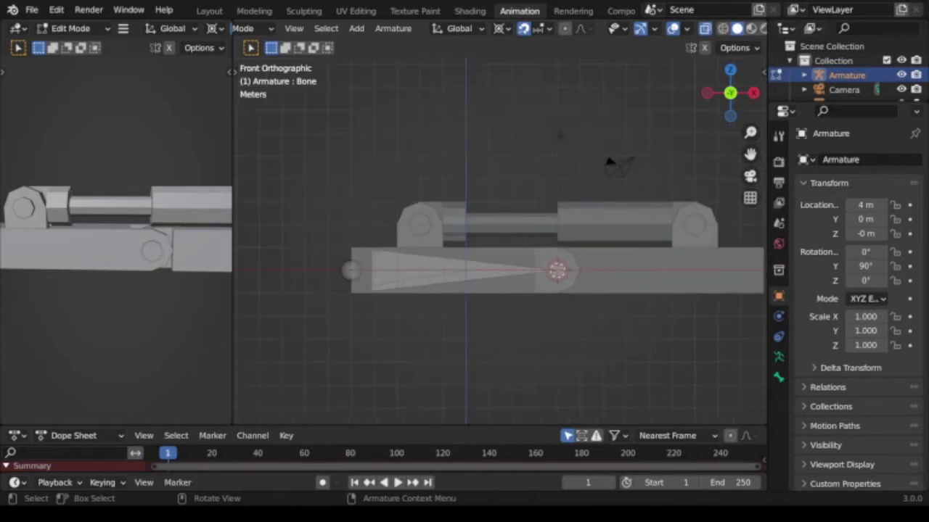
shift+middle_drag(609, 161, 522, 164)
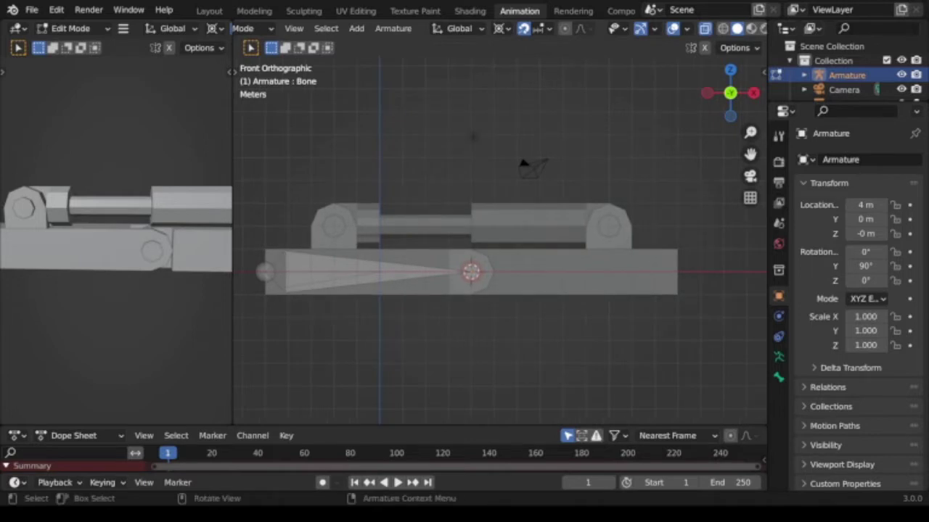
key(e)
key(x)
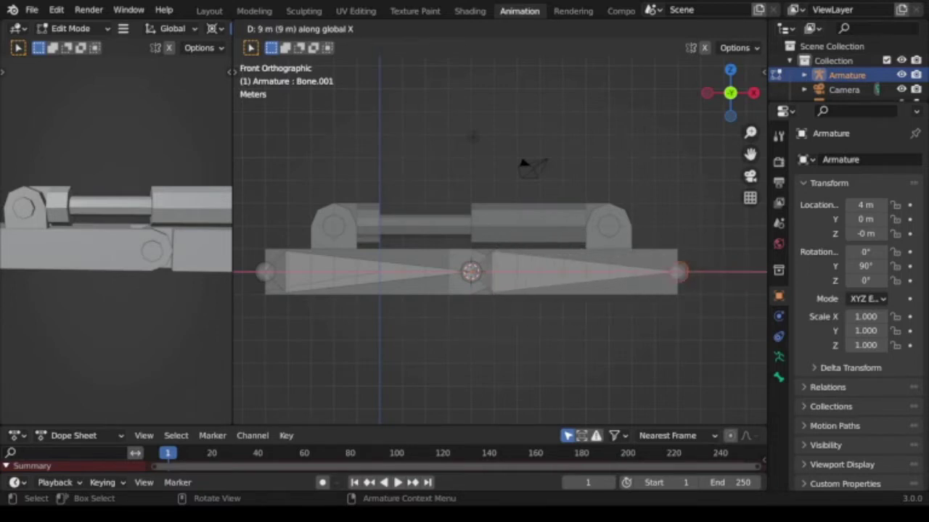
click(522, 164)
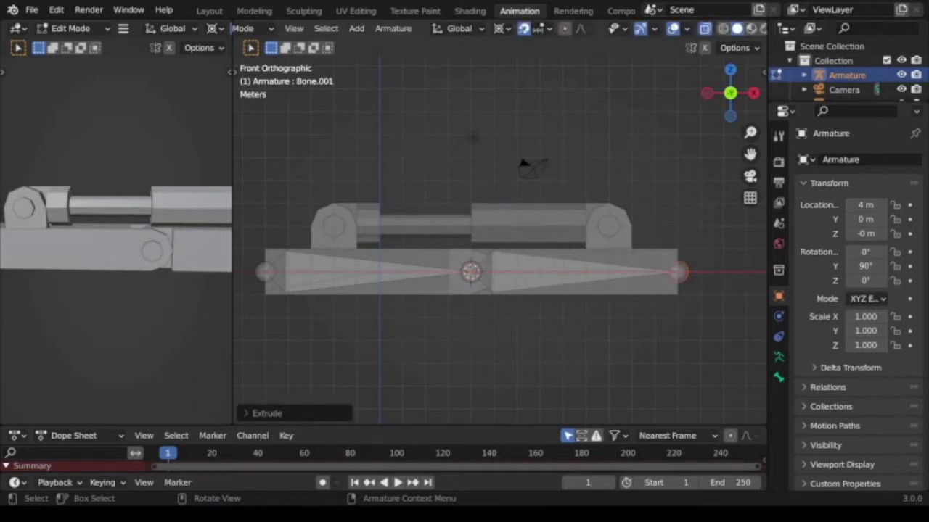
click(573, 273)
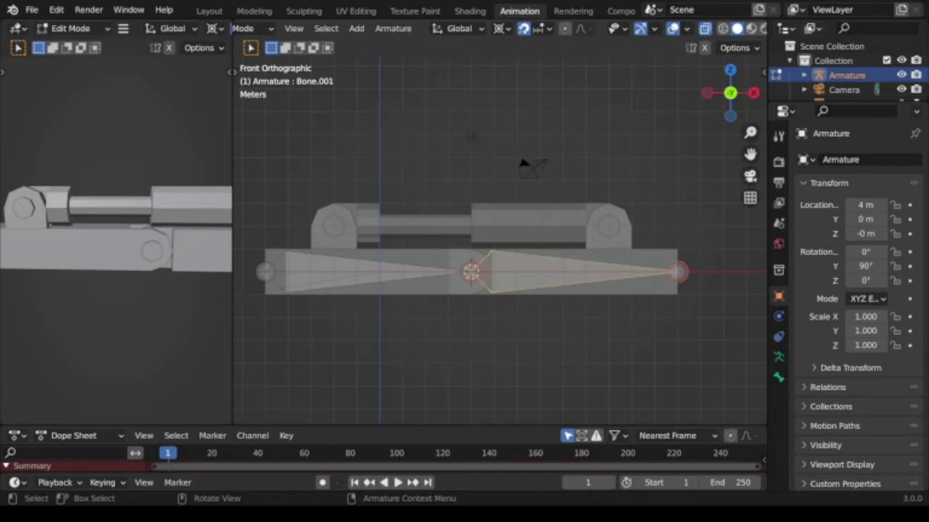
key(alt+a)
Snap the 3D cursor to the left pivot joint Cube.007.
key(Tab)
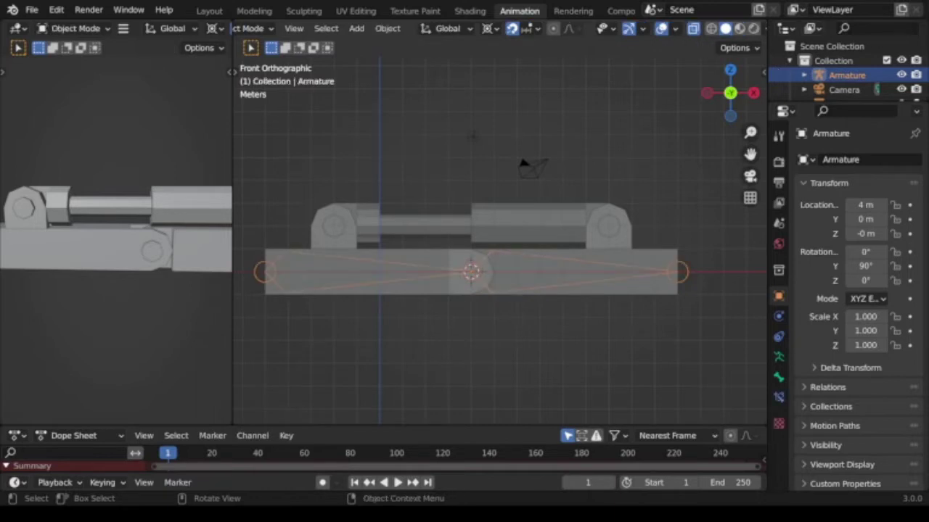
click(608, 227)
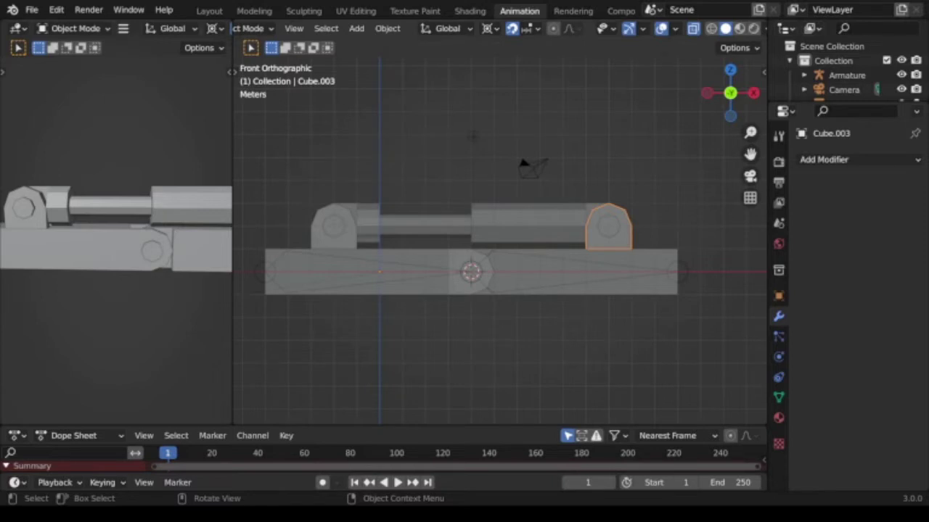
click(333, 226)
click(333, 227)
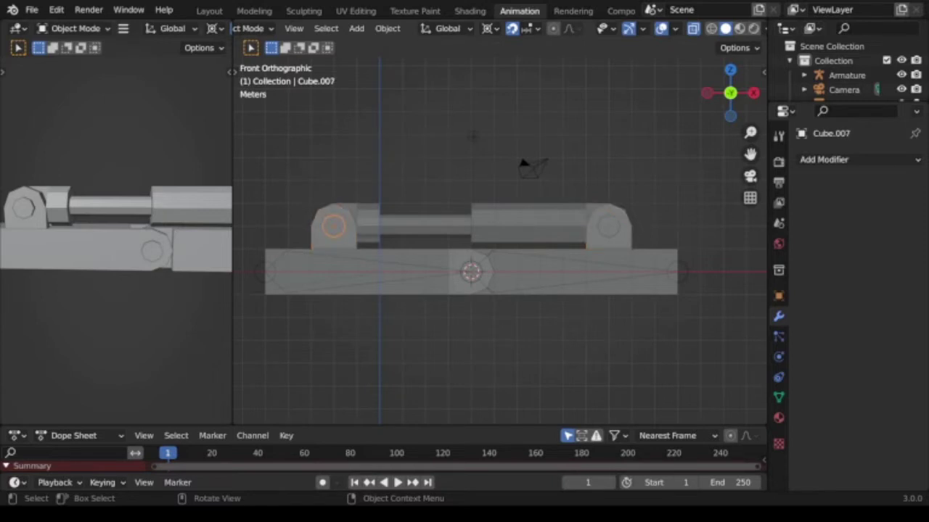
key(shift+s)
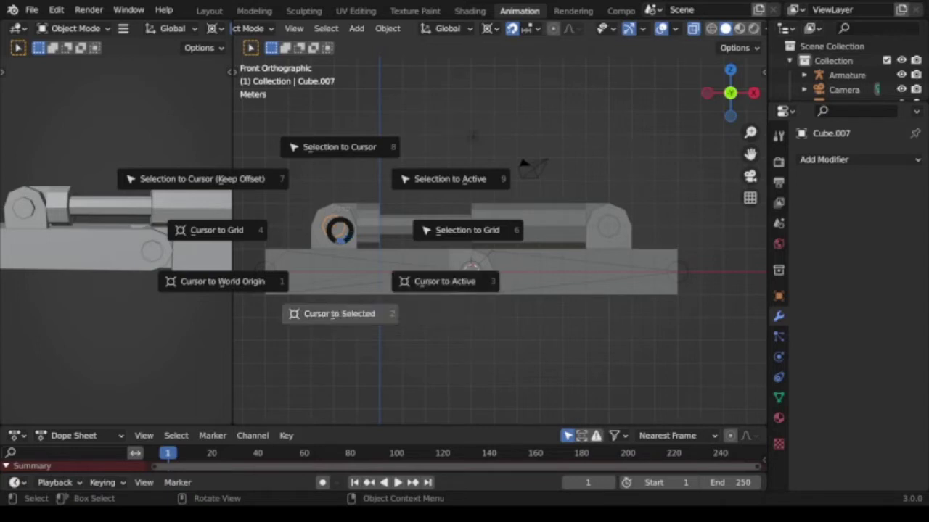
click(341, 313)
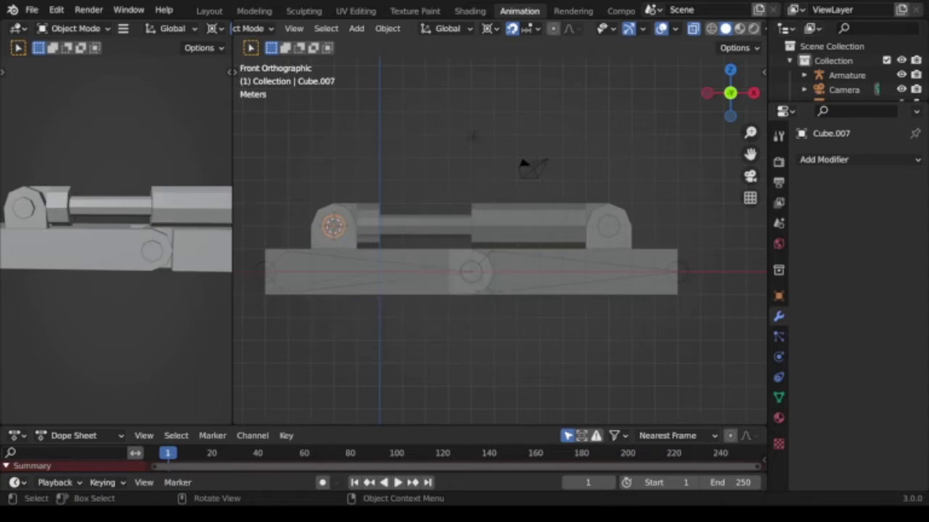
Add a single-bone armature, Armature.001, at the cursor (-2, 0, 2 m).
key(shift+a)
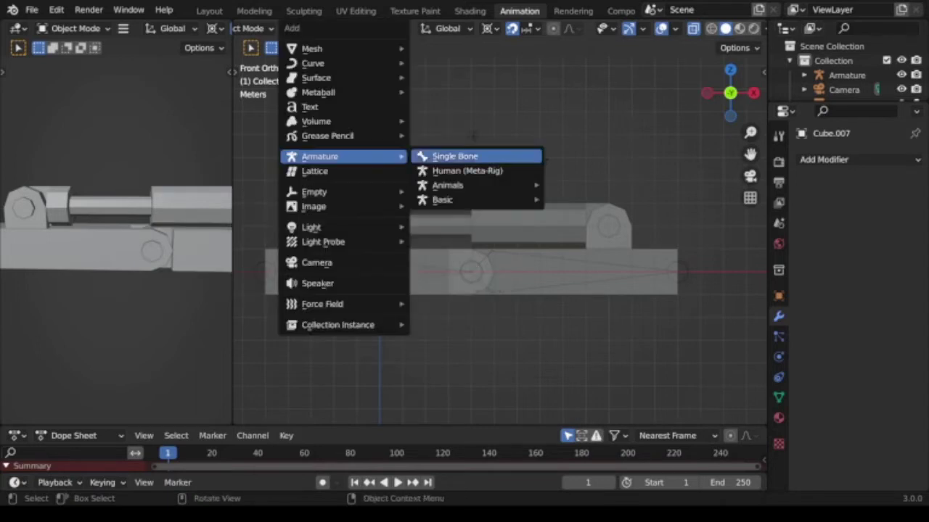
click(453, 155)
click(522, 164)
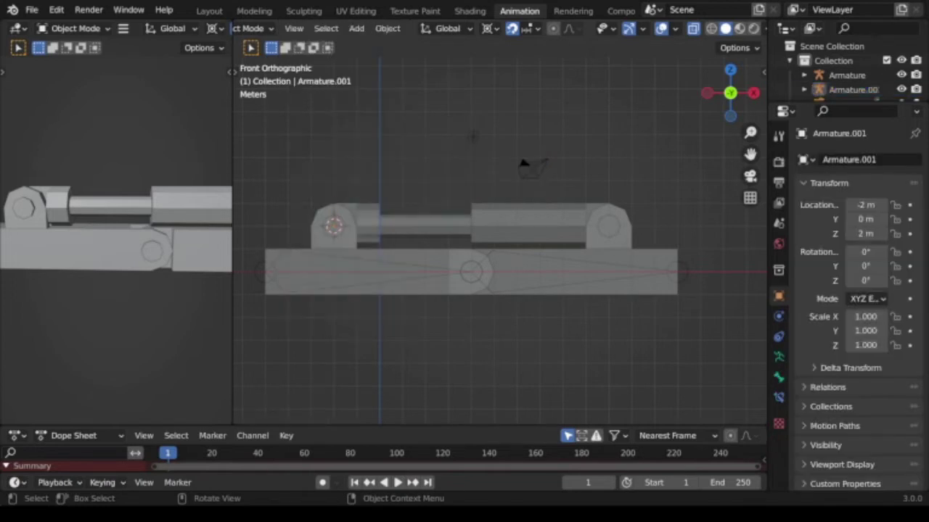
Select Armature.001 and rotate it 90° about Y along the piston.
right_click(523, 164)
key(Escape)
click(334, 225)
scroll(334, 225, up, 2)
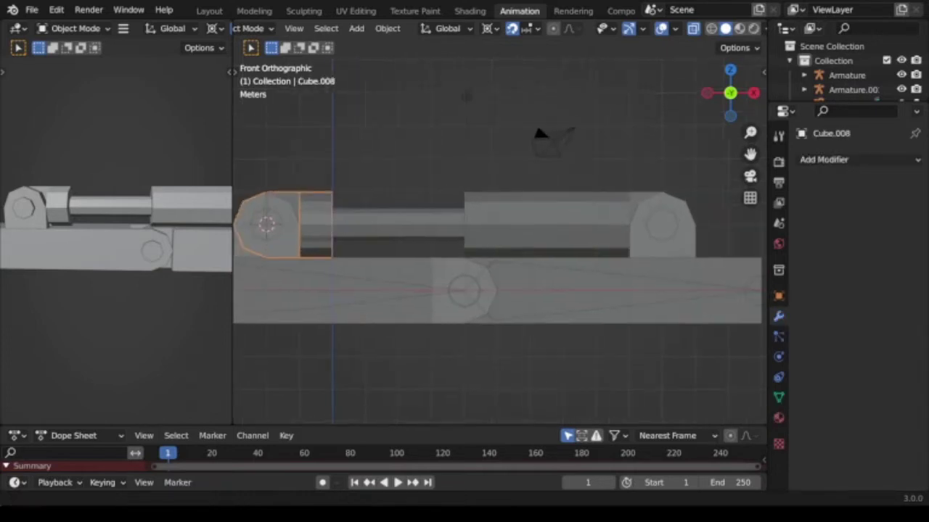
shift+middle_drag(334, 225, 399, 225)
scroll(499, 239, down, 1)
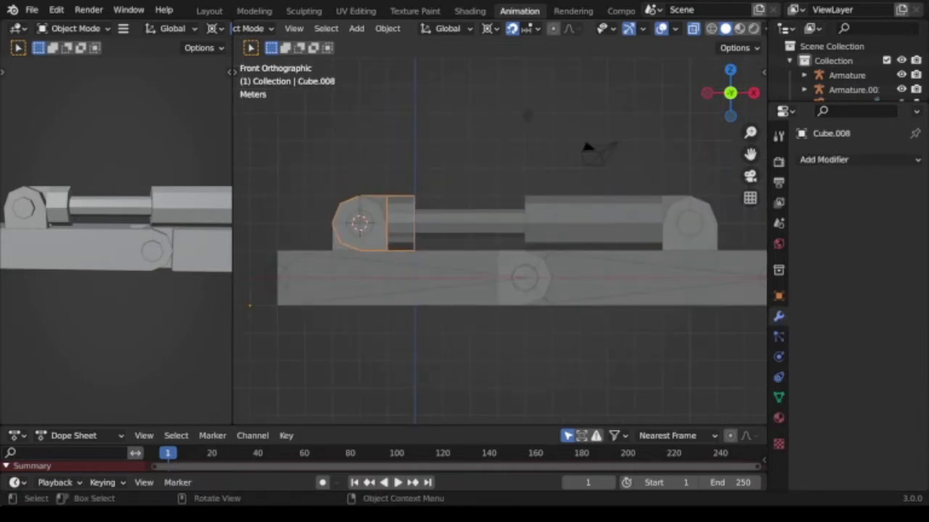
click(852, 89)
text(ry)
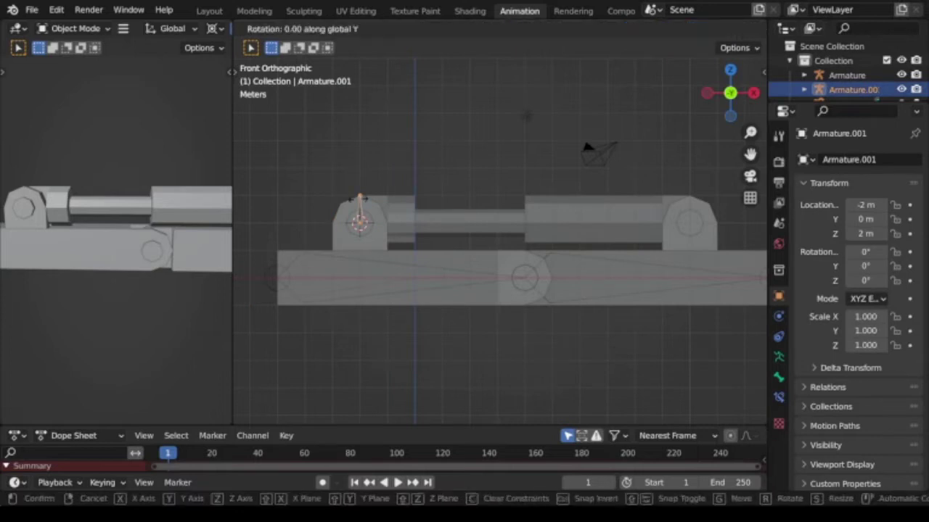
text(90)
key(Return)
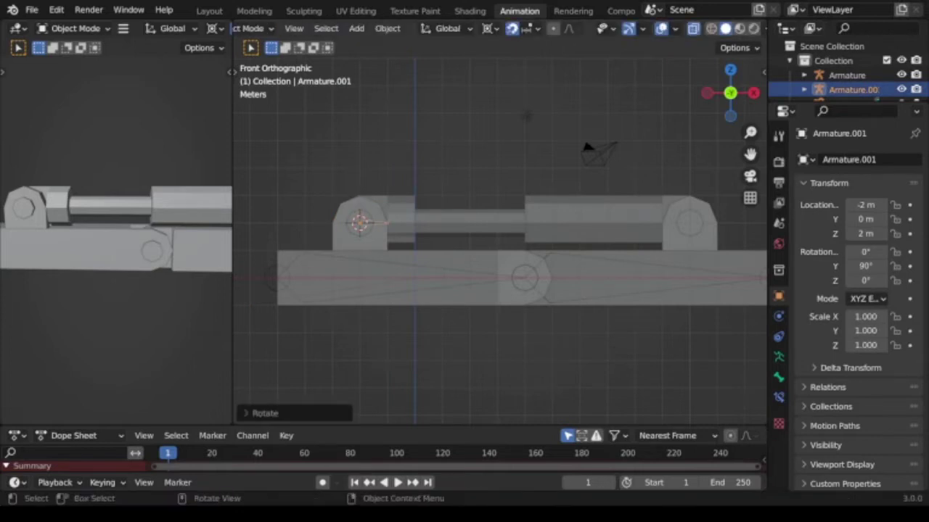
Enable snapping for scale and scale Armature.001 to 6 so it reaches the rod's end.
key(s)
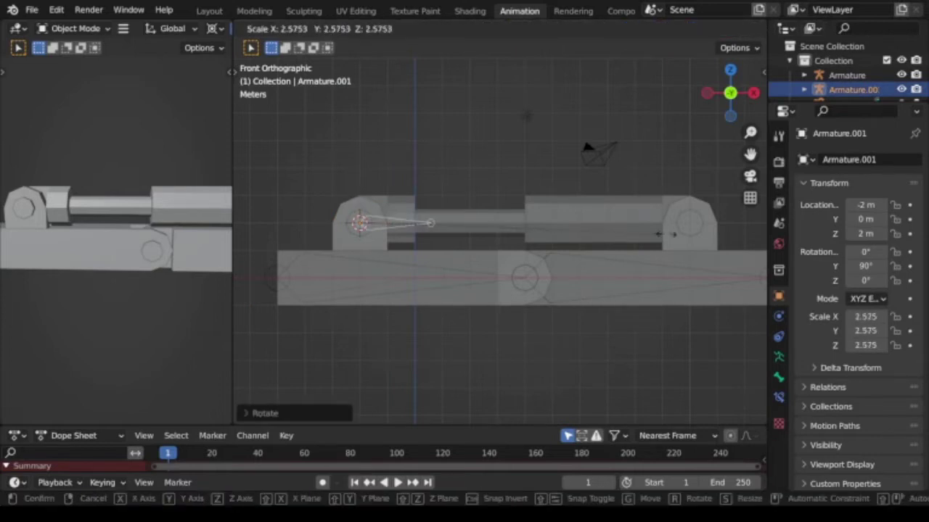
key(Escape)
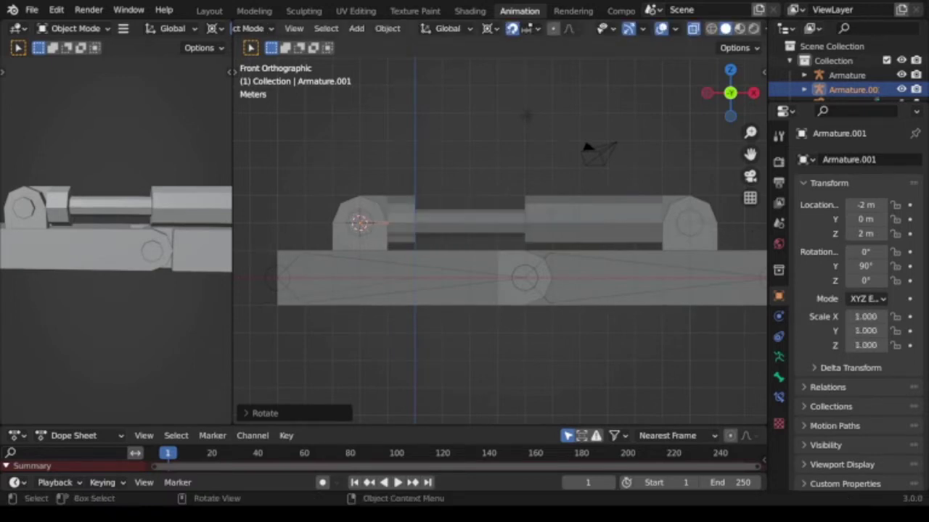
click(532, 29)
shift+click(577, 213)
key(s)
key(Escape)
click(532, 29)
key(s)
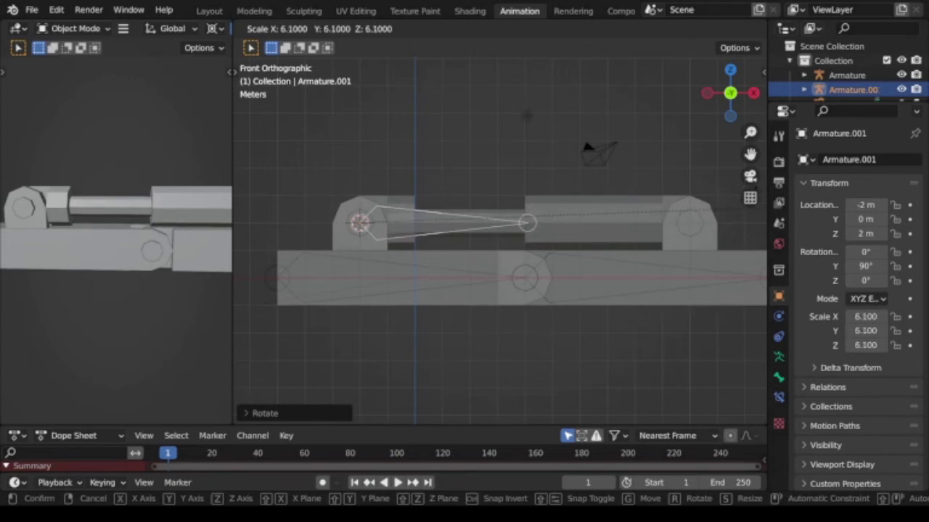
key(Return)
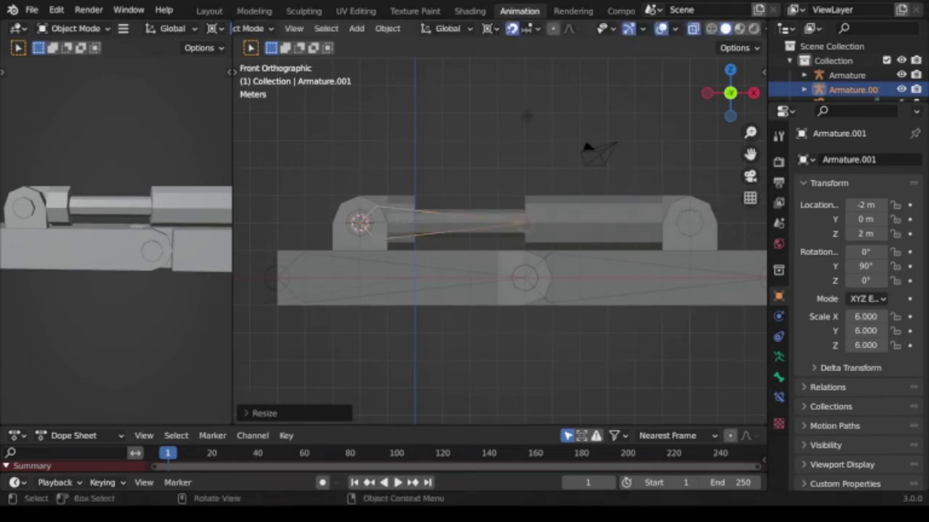
Get the left hub block Cube.008 selected on its own, without the piston rod.
key(Tab)
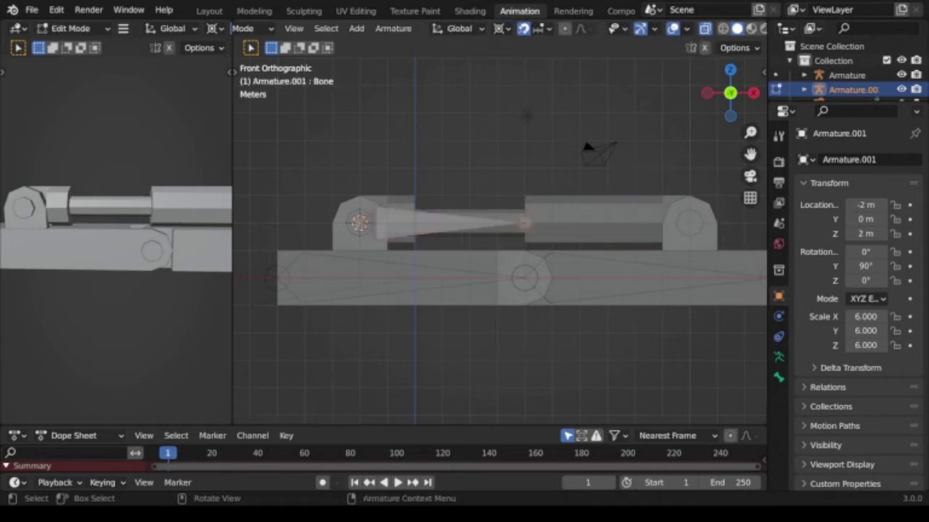
key(Tab)
click(455, 223)
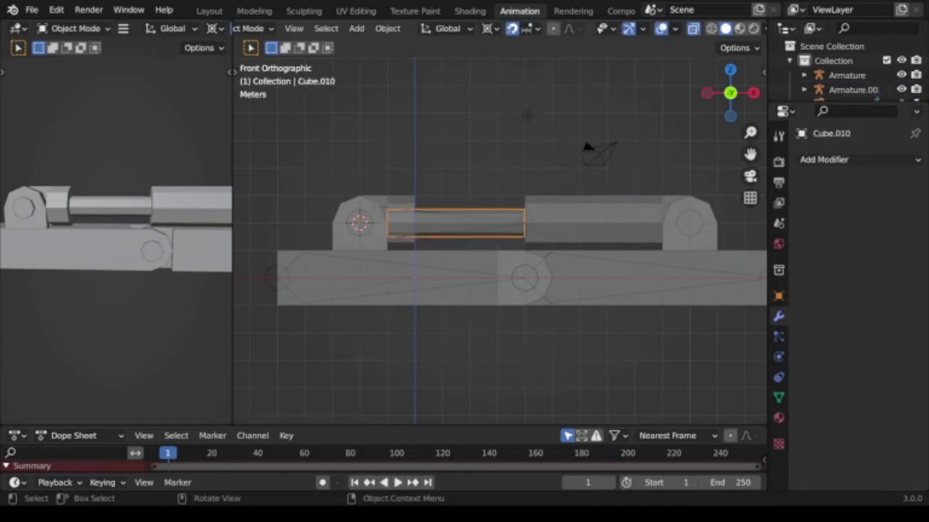
click(399, 221)
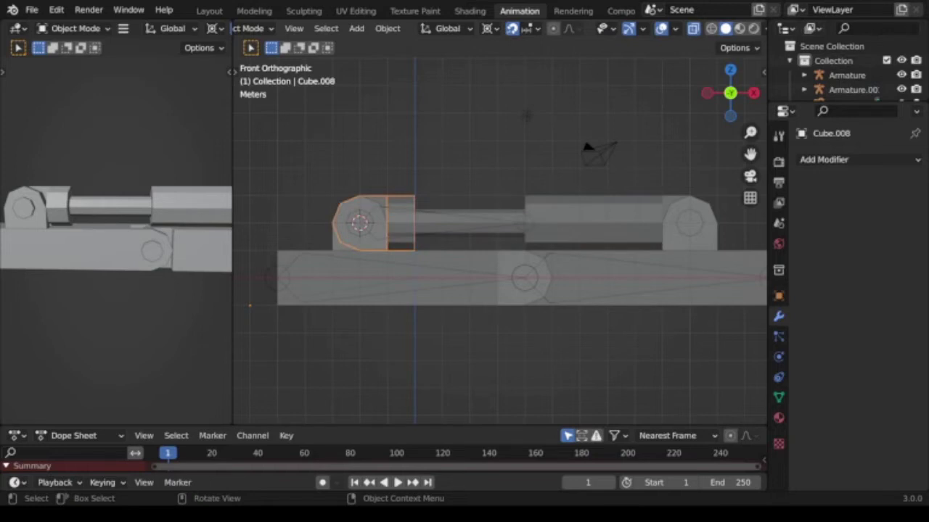
shift+click(455, 223)
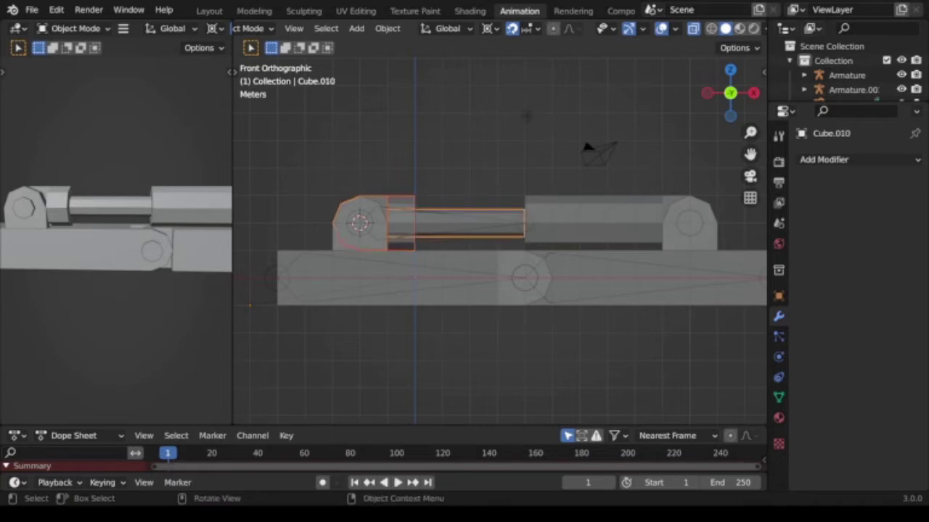
key(ctrl+z)
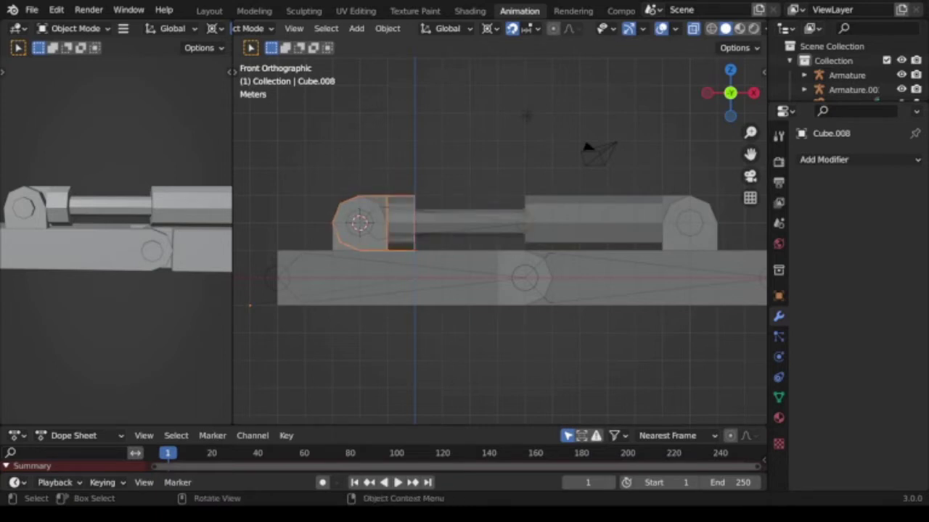
key(ctrl+shift+z)
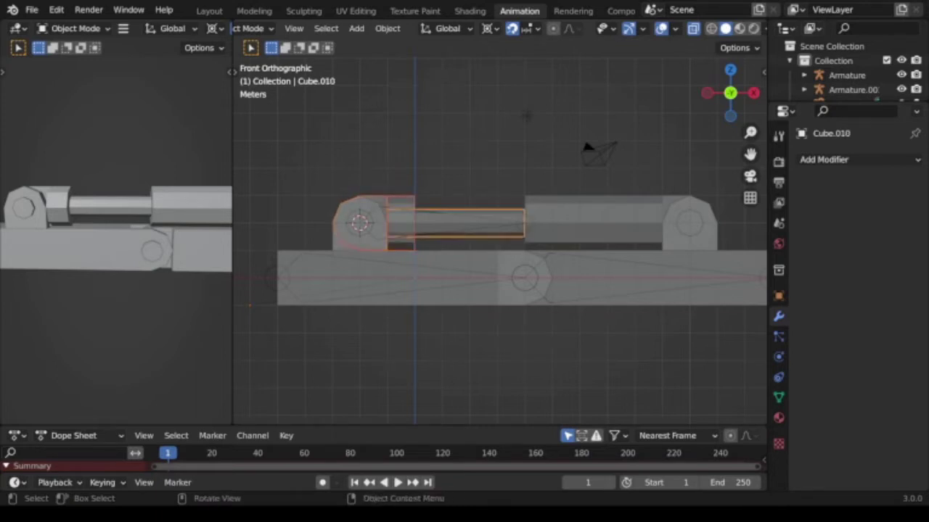
key(ctrl+z)
Add Armature.001 as the active object and parent Cube.008 to it with Object parenting.
scroll(499, 239, up, 2)
scroll(500, 239, up, 2)
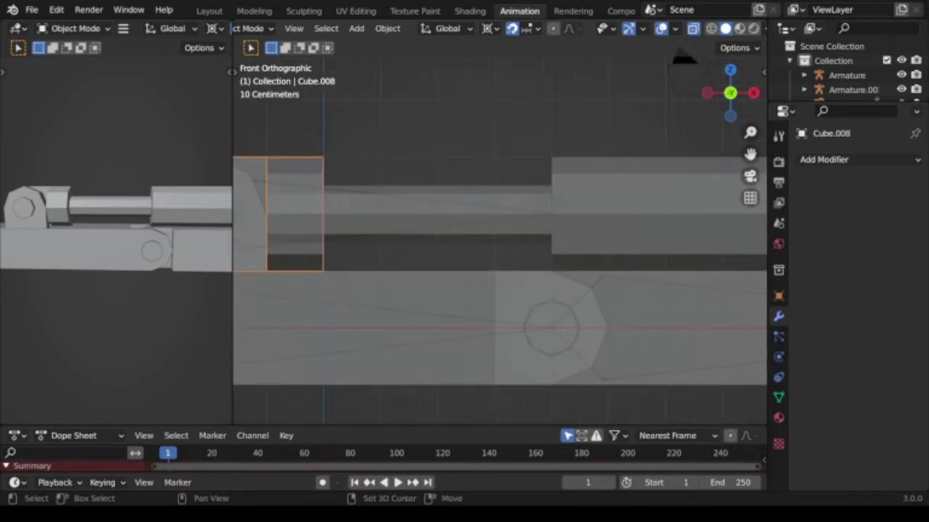
shift+middle_drag(449, 239, 541, 257)
key(ctrl+shift+z)
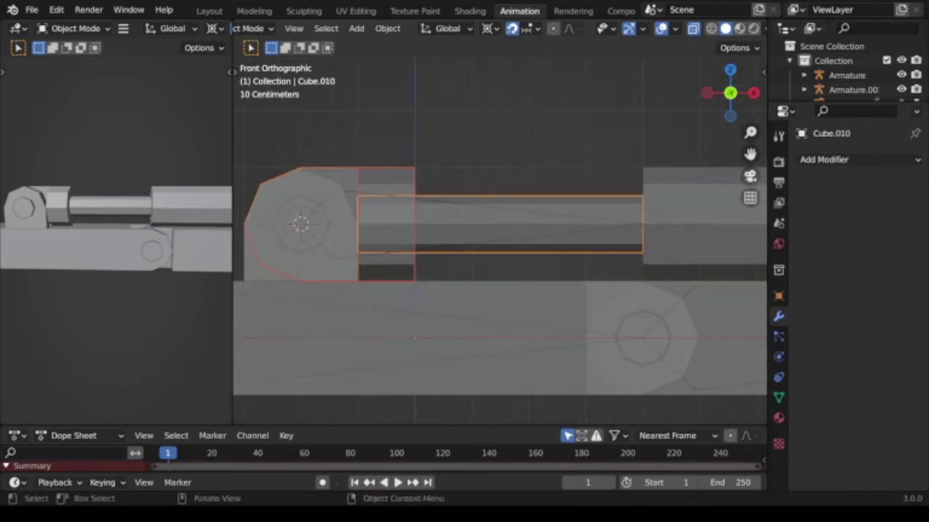
key(ctrl+z)
key(ctrl+shift+z)
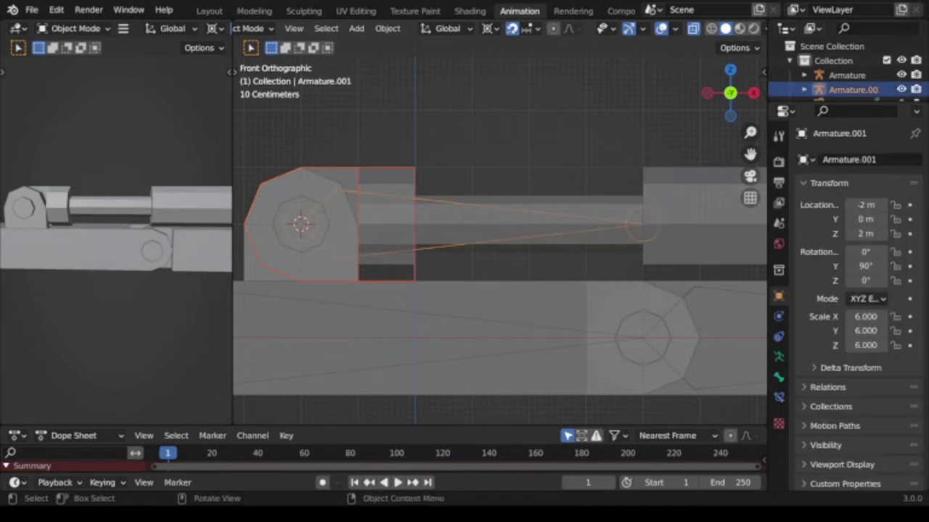
key(ctrl+p)
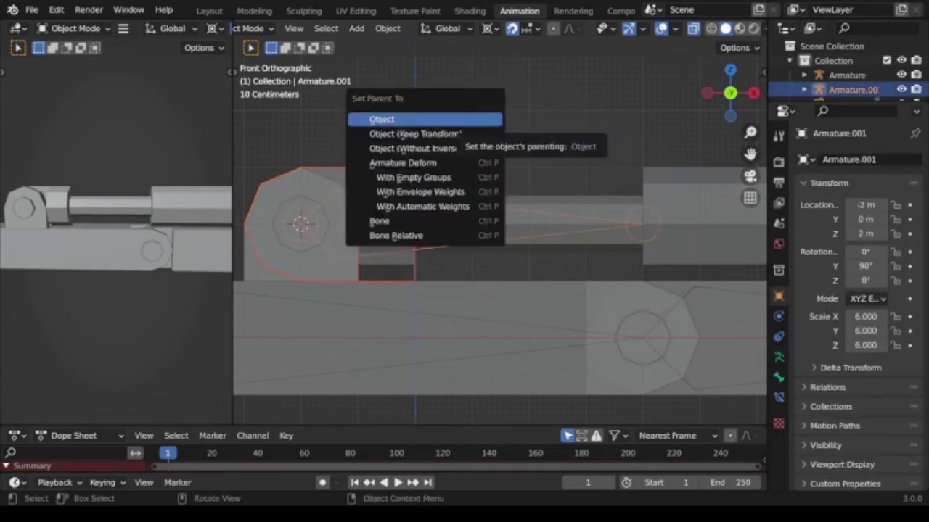
click(425, 120)
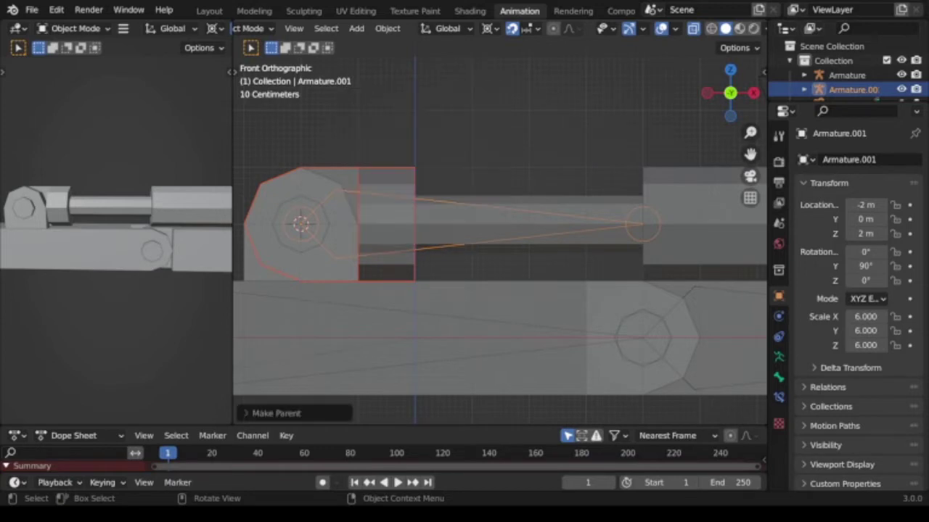
scroll(659, 137, down, 3)
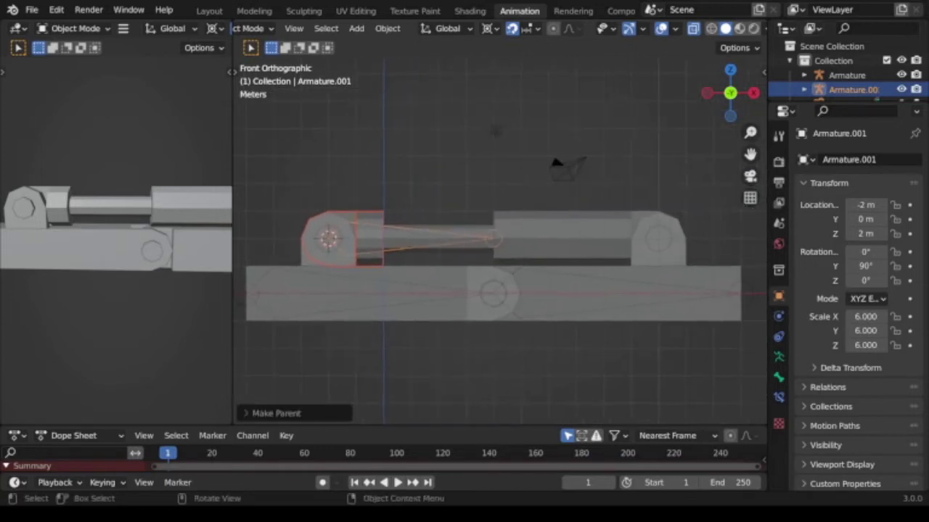
Select the right end piece Cube.006 and reset the 3D cursor to the world origin.
click(658, 238)
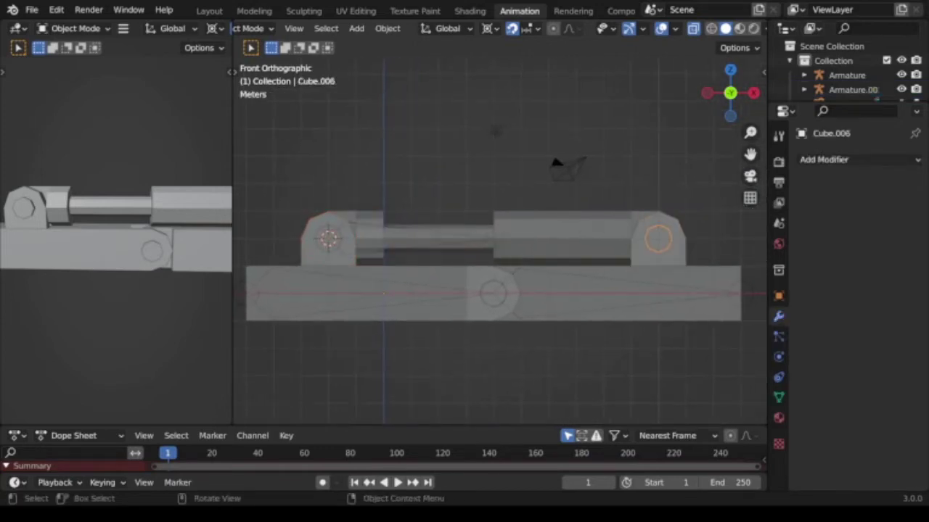
key(Tab)
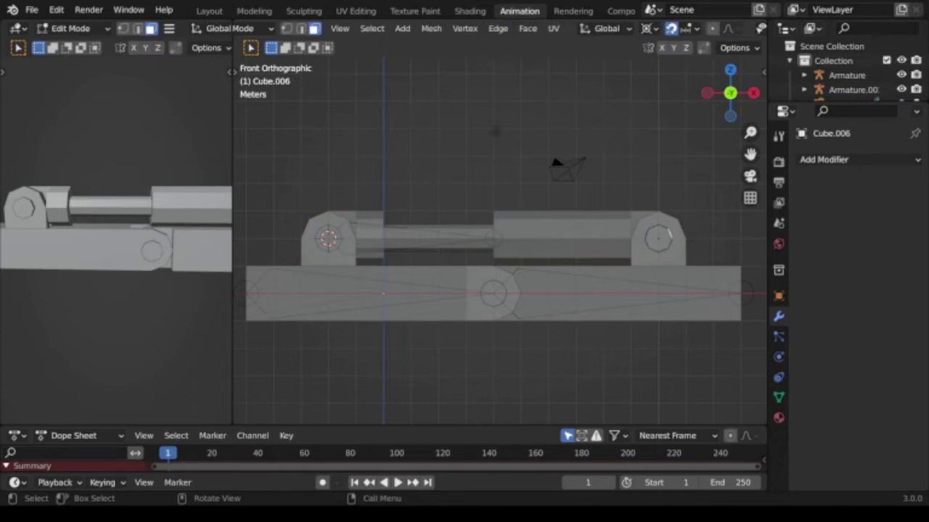
key(Tab)
key(shift+s)
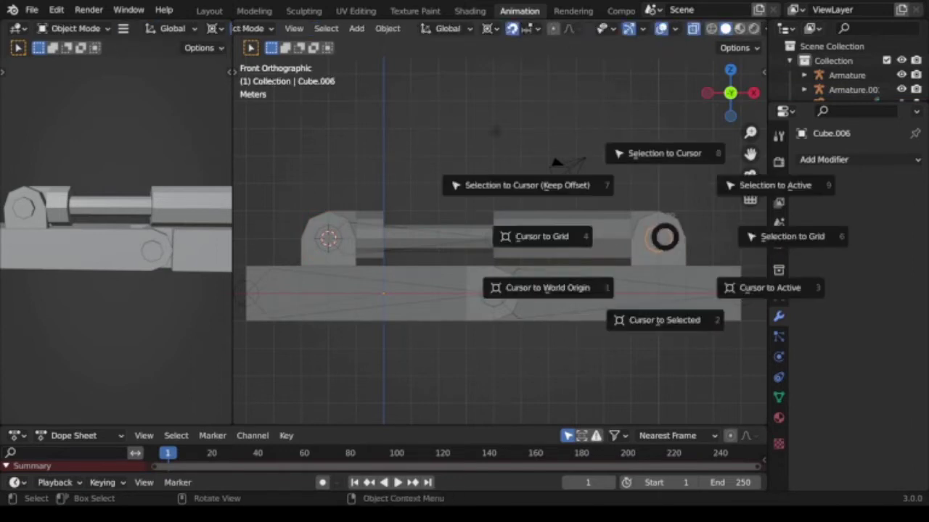
key(1)
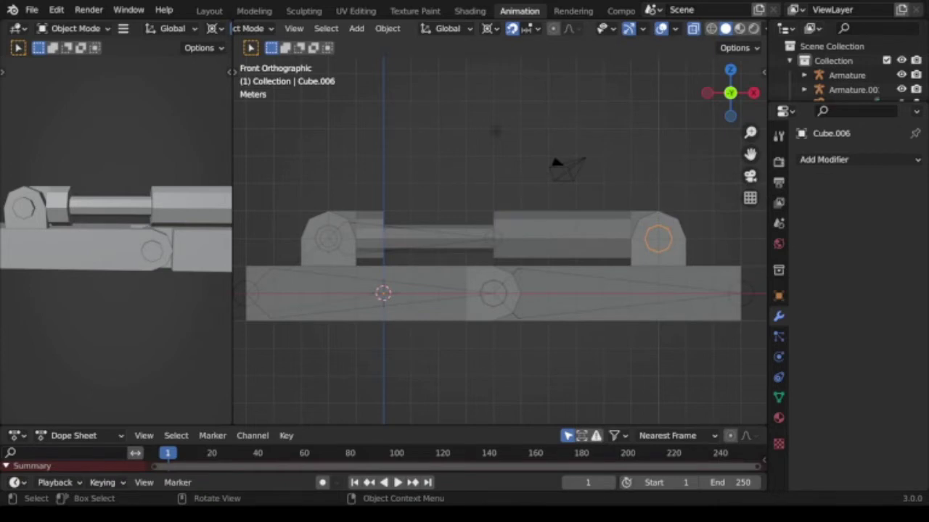
key(shift+s)
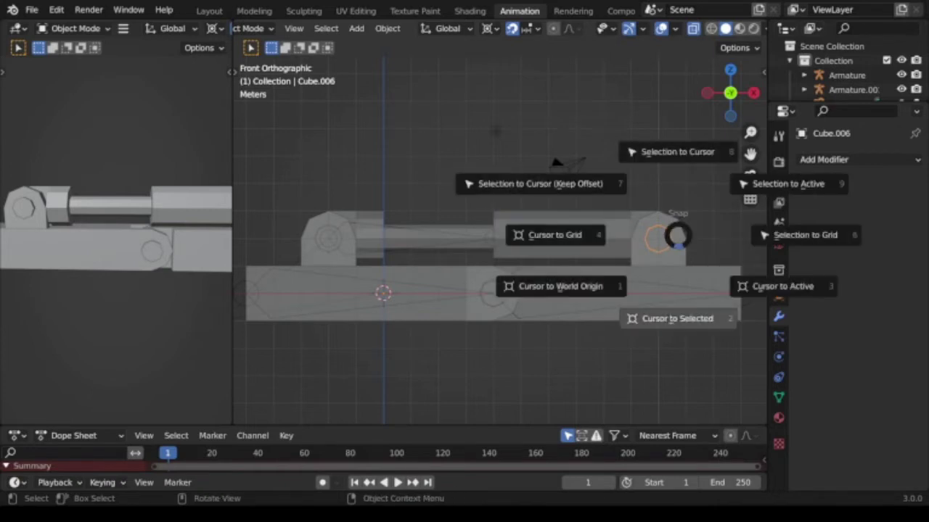
key(Escape)
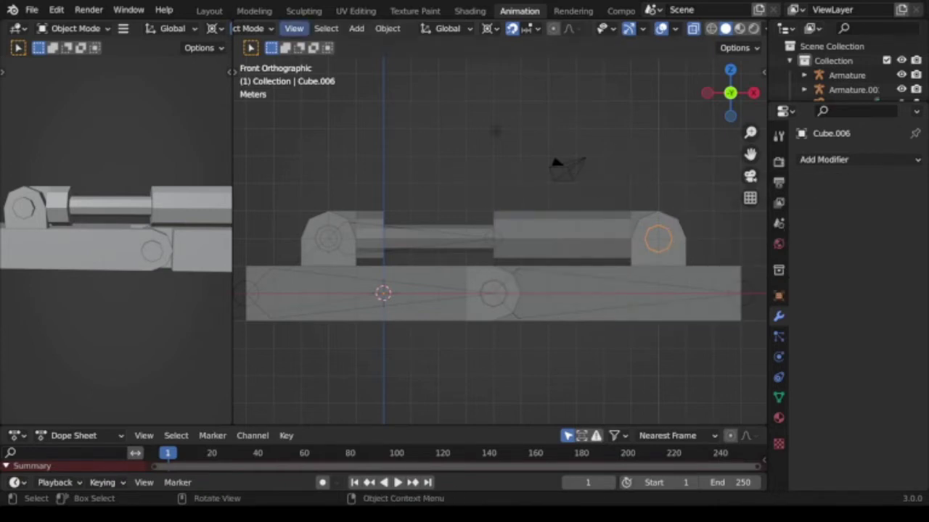
Set Cube.006's origin and snap the 3D cursor to the right hub's centre.
click(388, 28)
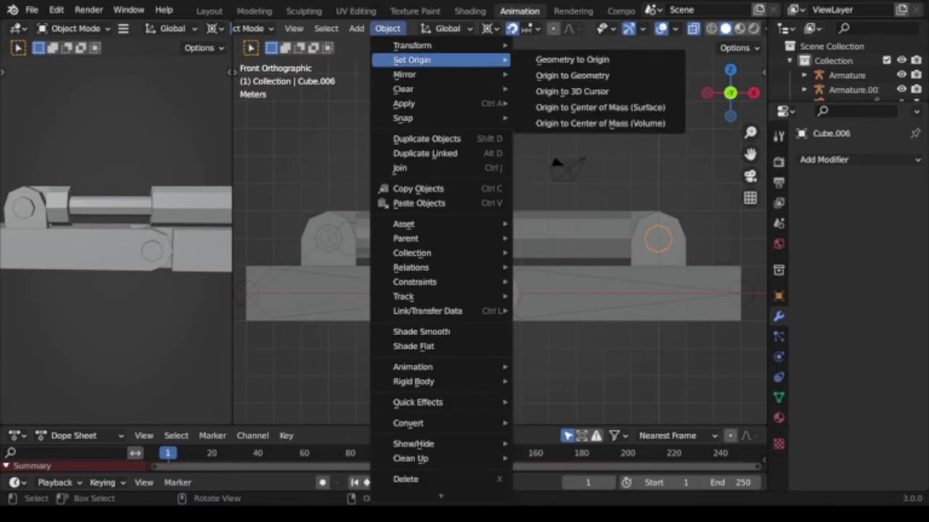
click(580, 91)
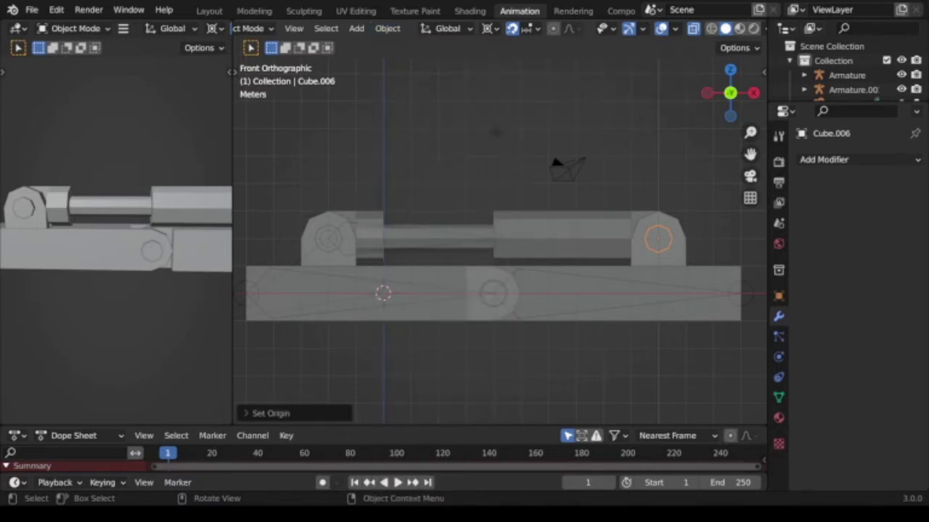
key(shift+s)
click(646, 357)
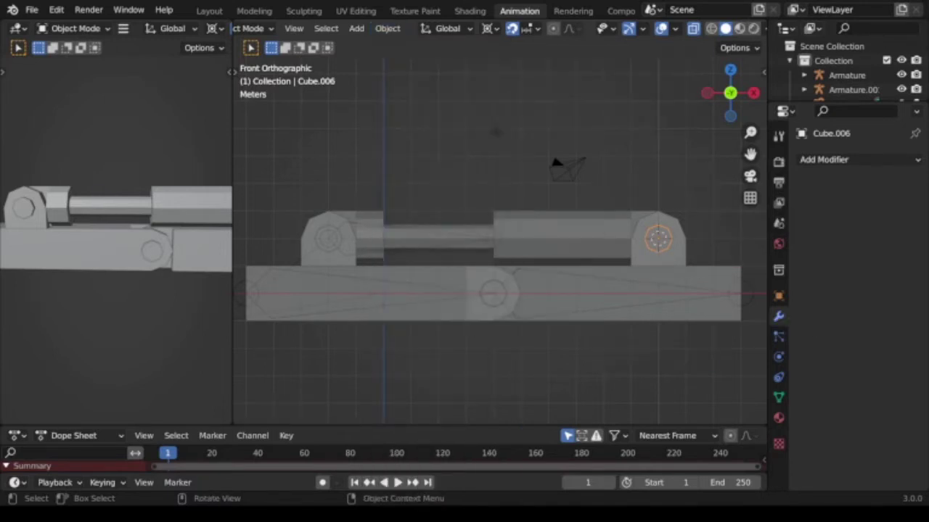
Add a single-bone armature at the right hub, rotated -90° on Y and scaled to 6.
key(shift+a)
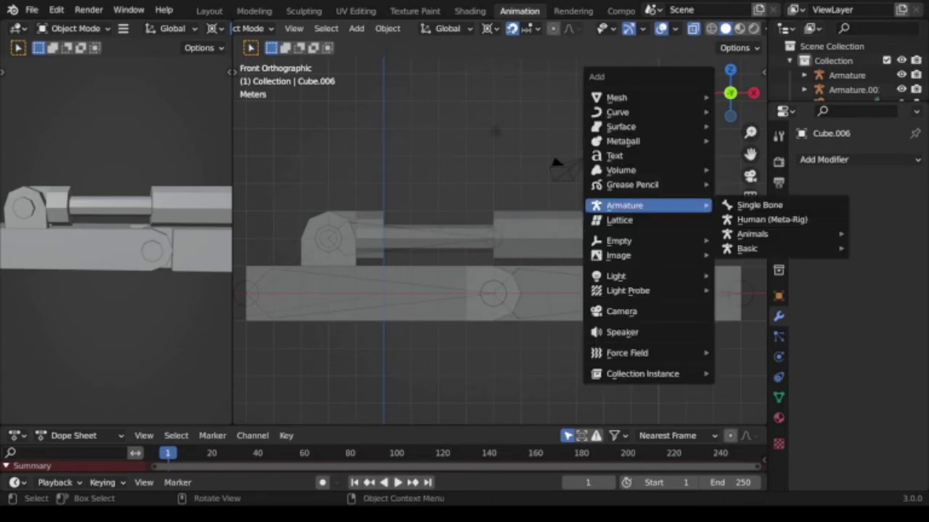
click(765, 203)
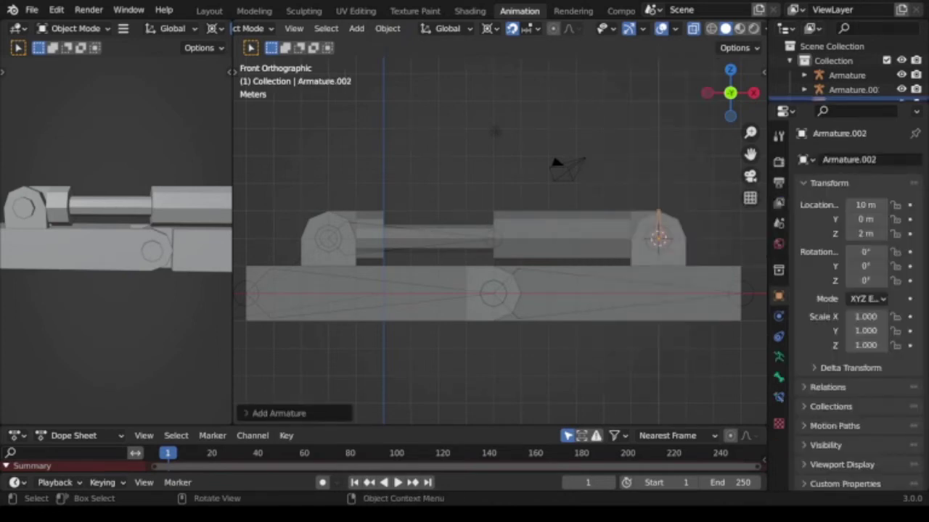
text(ry-90)
key(Return)
text(s)
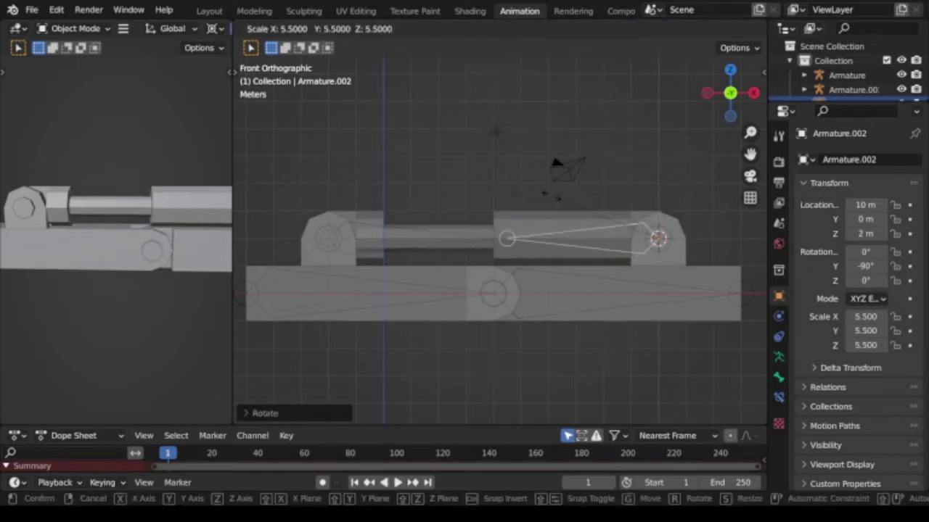
text(6)
key(Return)
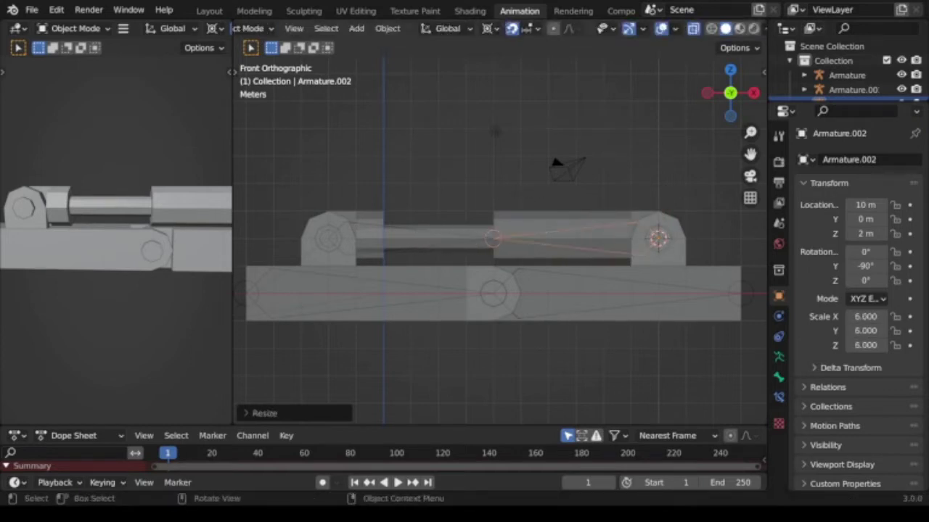
Parent the upper-right cylinder block Cube.009 to Armature.002 with Object parenting.
click(562, 239)
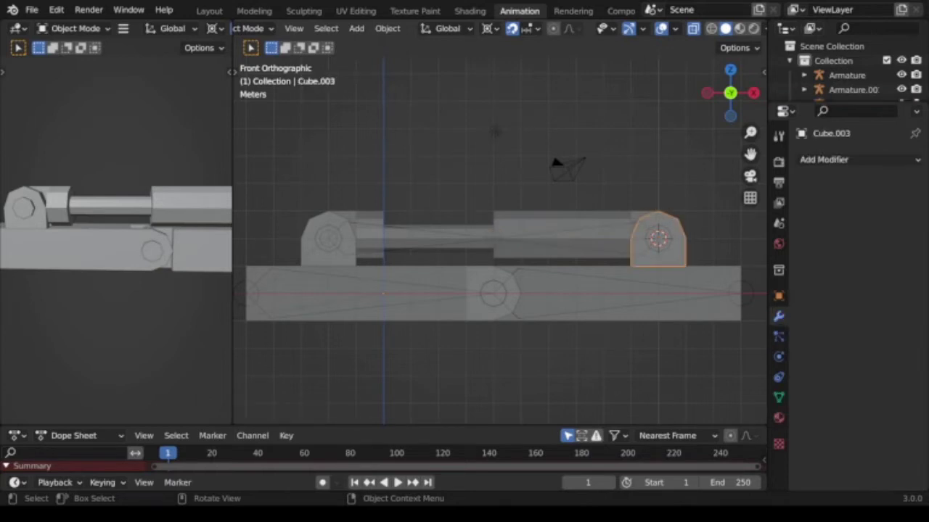
shift+click(562, 240)
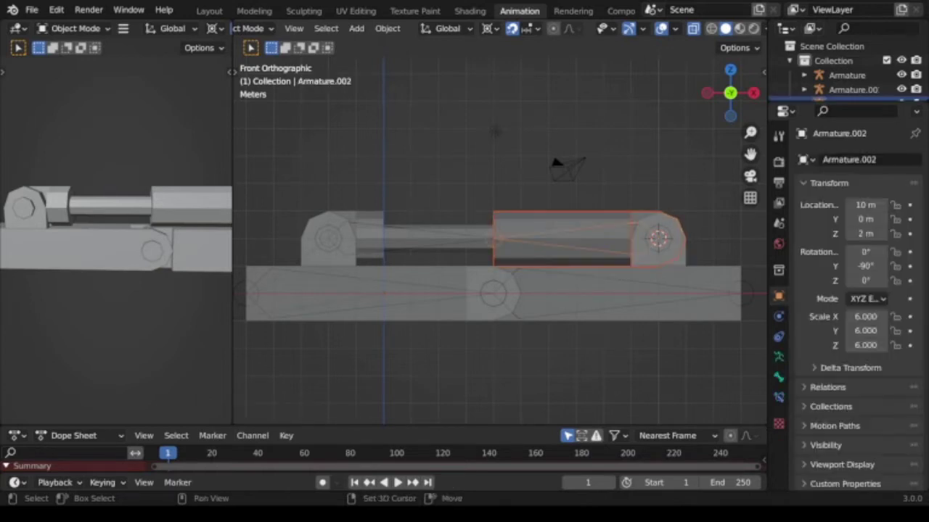
key(ctrl+p)
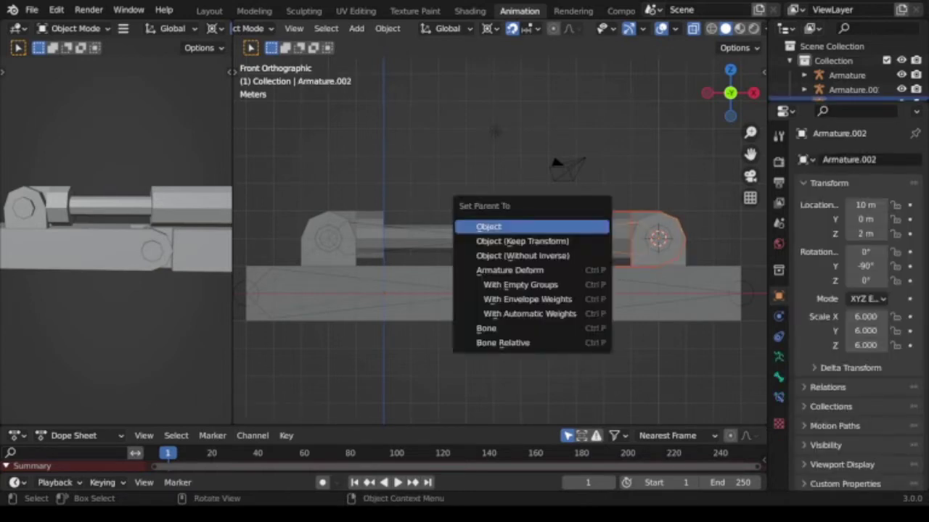
key(Return)
Reselect Cube.009 and then the piston armature Armature.002.
key(alt+a)
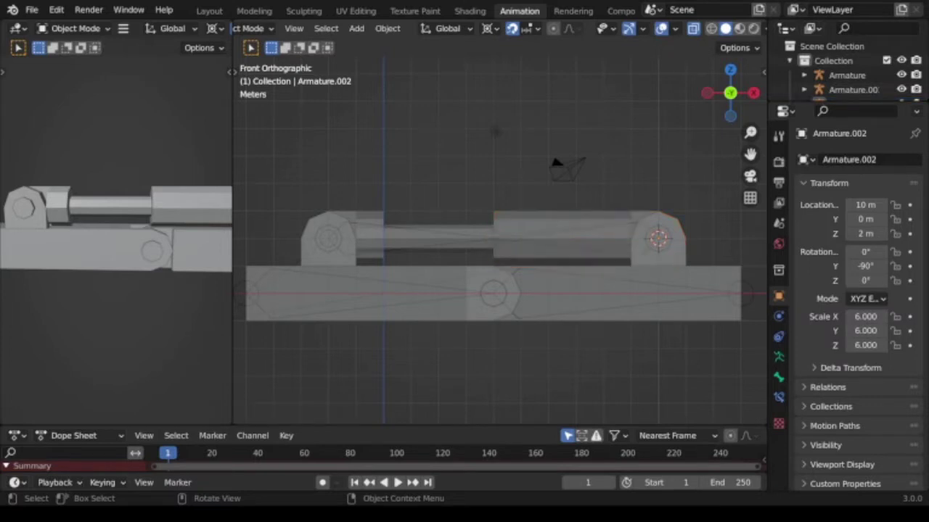
click(624, 293)
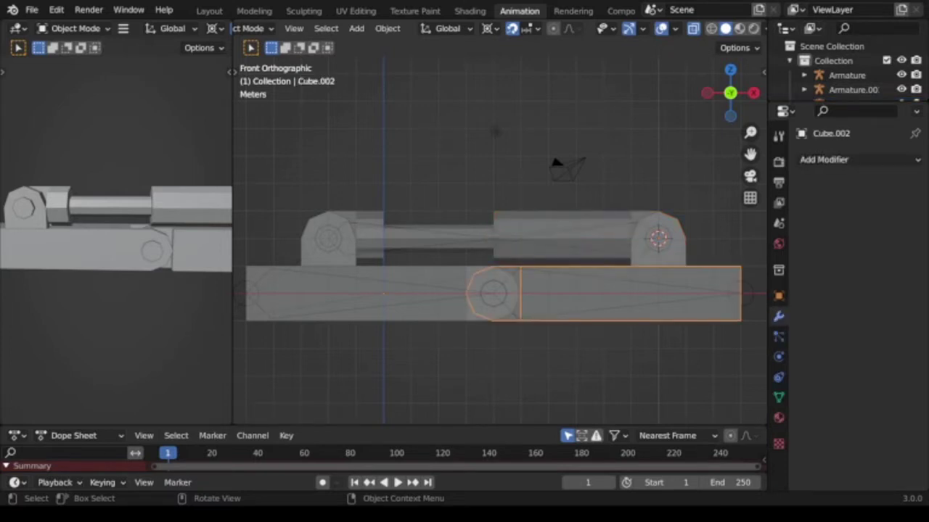
scroll(551, 240, down, 1)
click(551, 238)
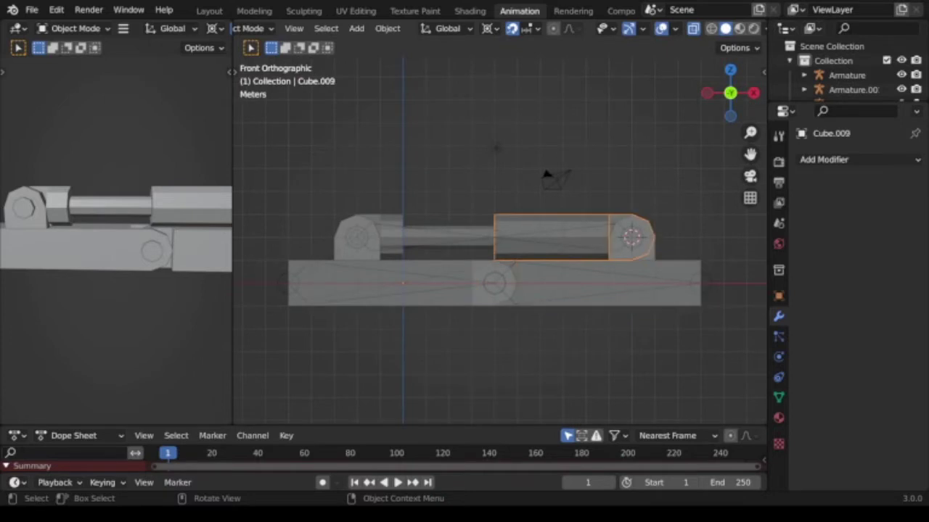
click(551, 238)
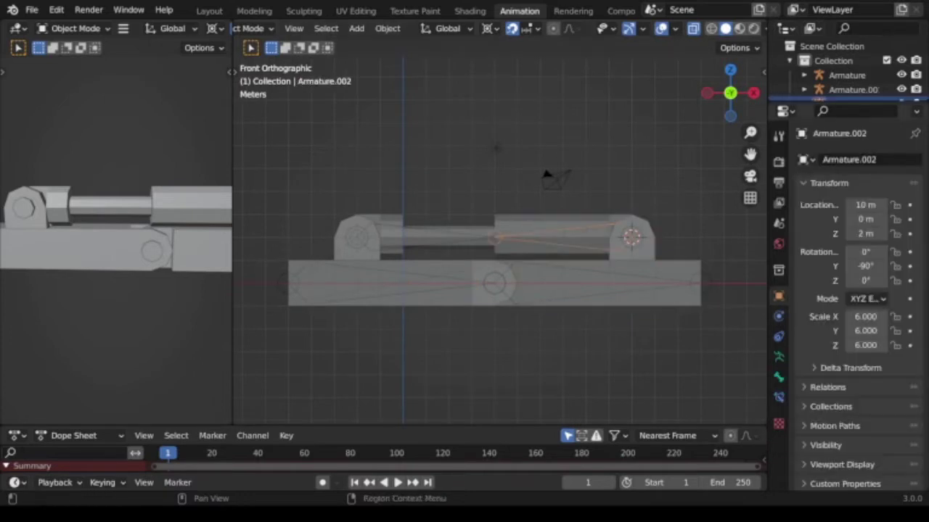
Show the Bone Constraints settings and switch Armature.002 into Pose Mode.
click(778, 397)
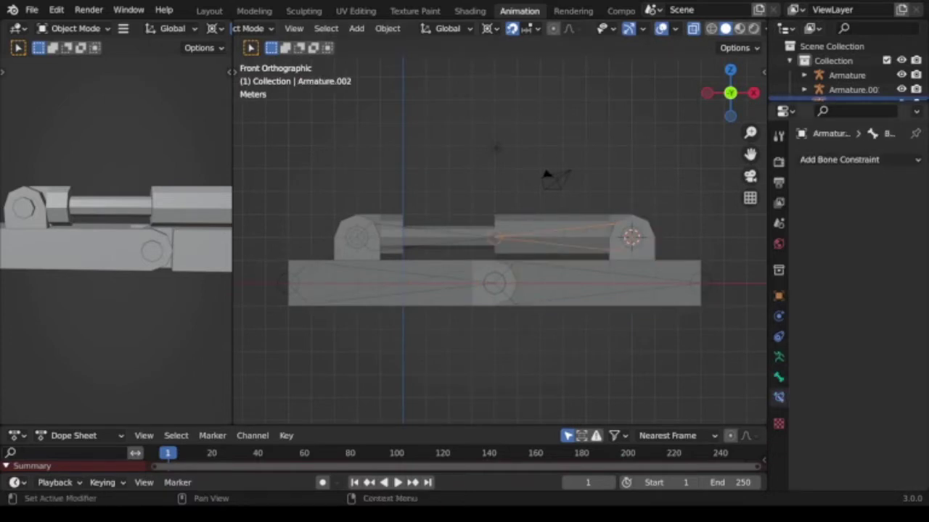
click(838, 158)
key(Escape)
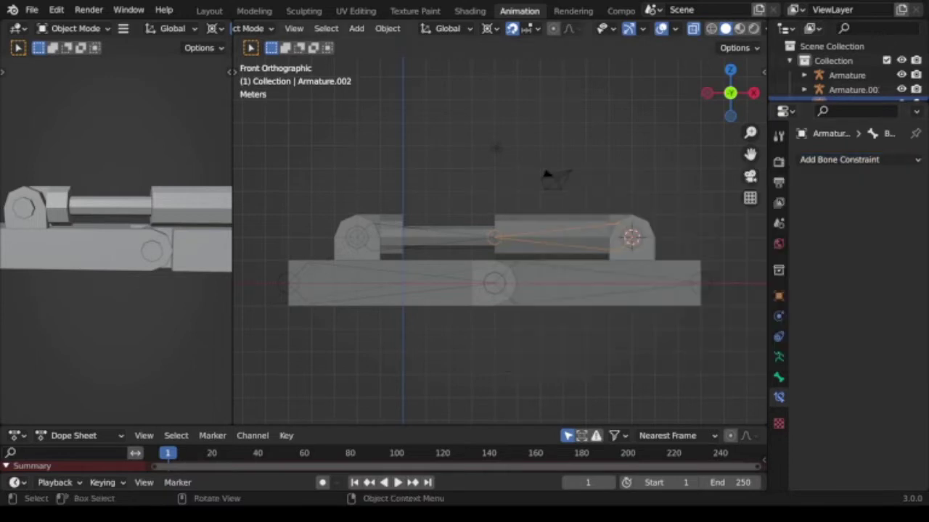
click(250, 28)
click(234, 77)
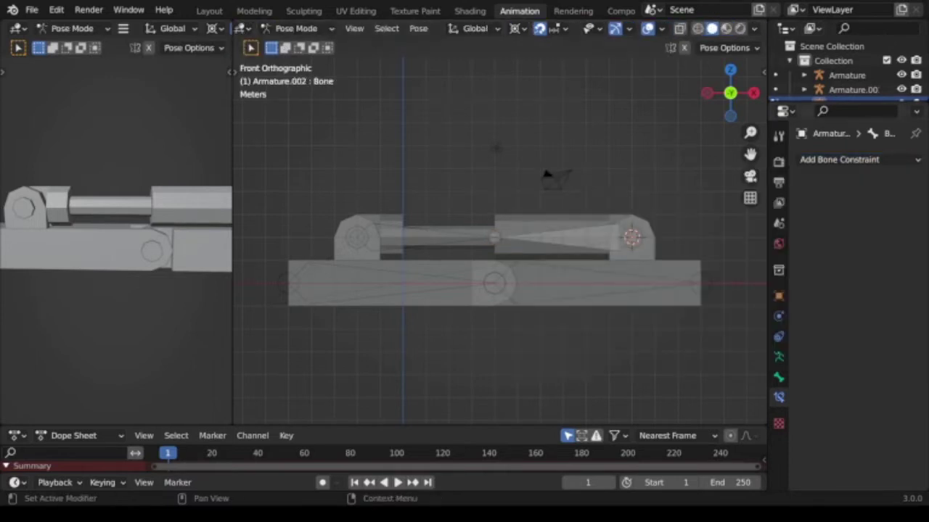
Add a Damped Track bone constraint and set Armature.001 as its target.
click(839, 158)
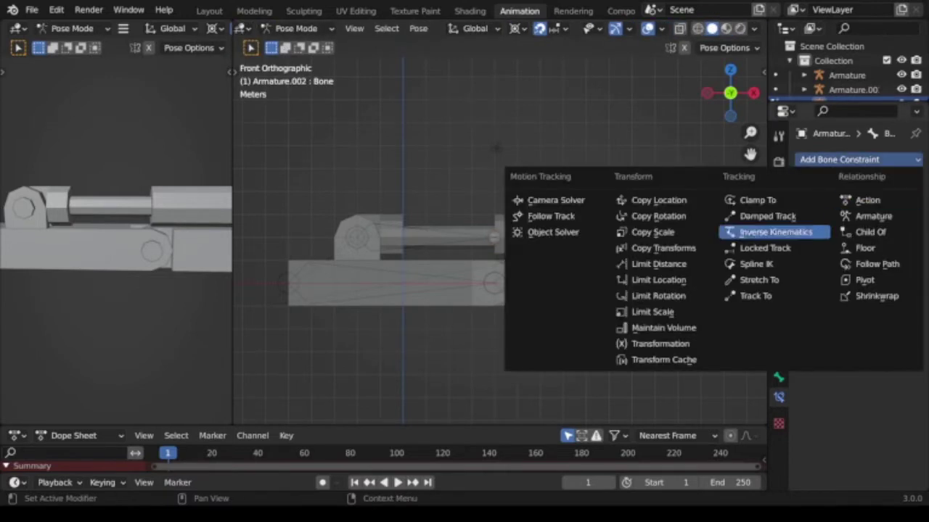
click(767, 216)
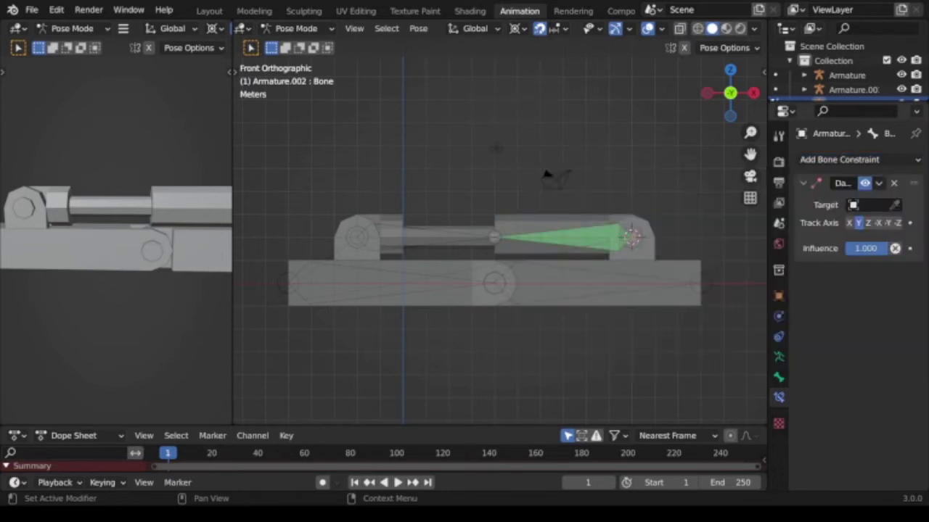
click(894, 205)
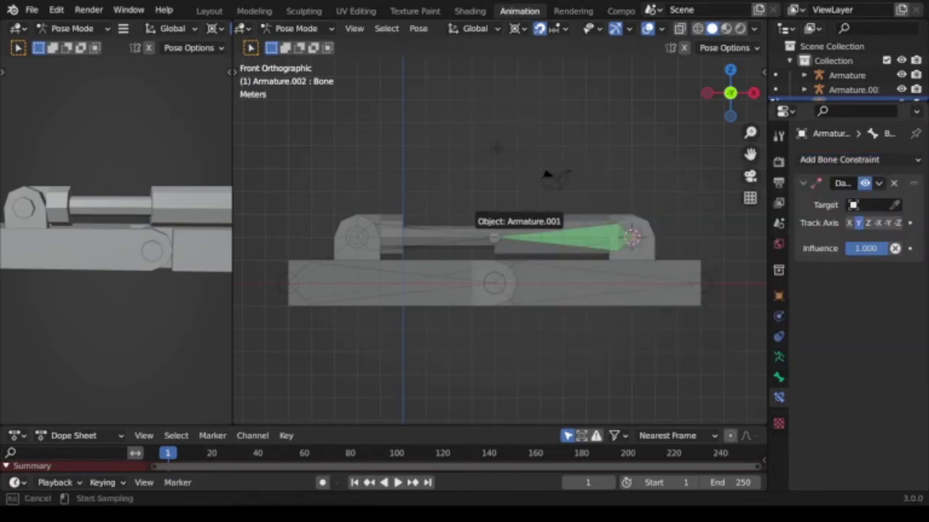
click(493, 238)
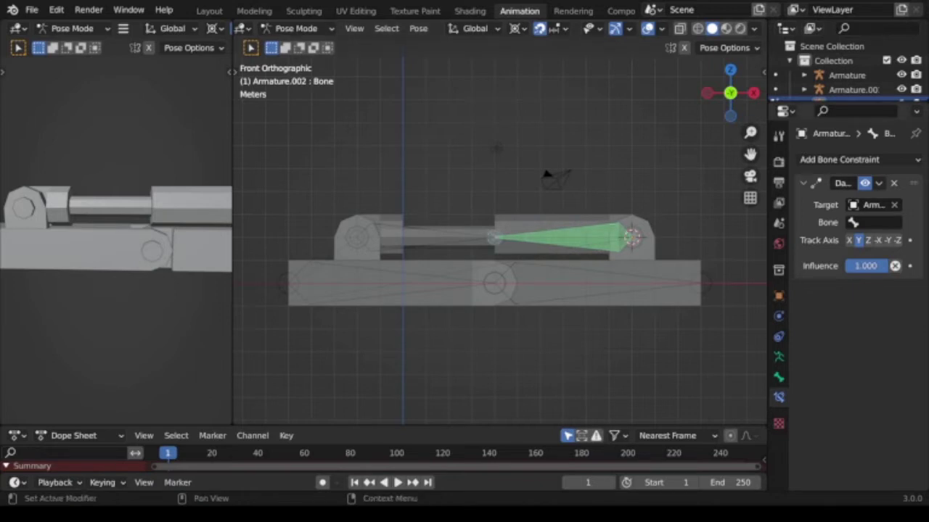
double_click(841, 183)
Rename the Armature.002 piston bone to 'female' in the Bone tab.
click(778, 377)
double_click(830, 159)
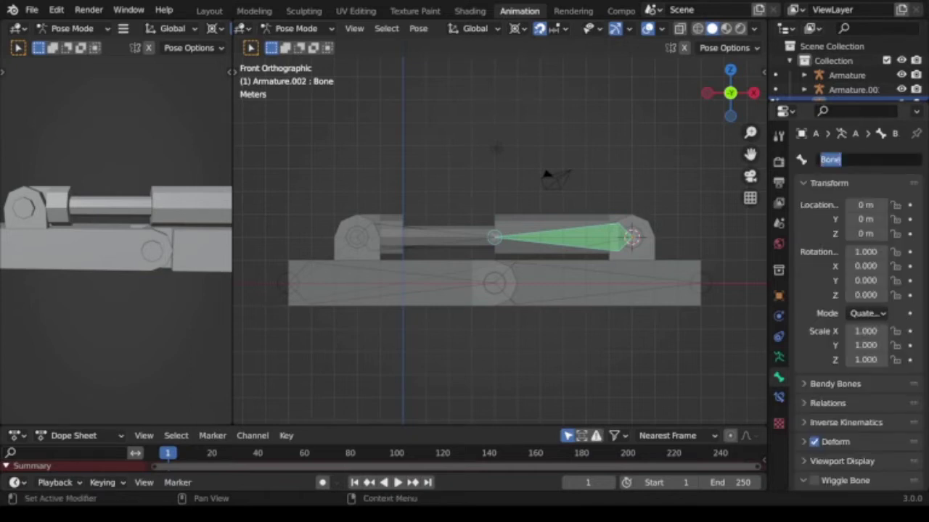
text(fem)
text(ale)
key(Return)
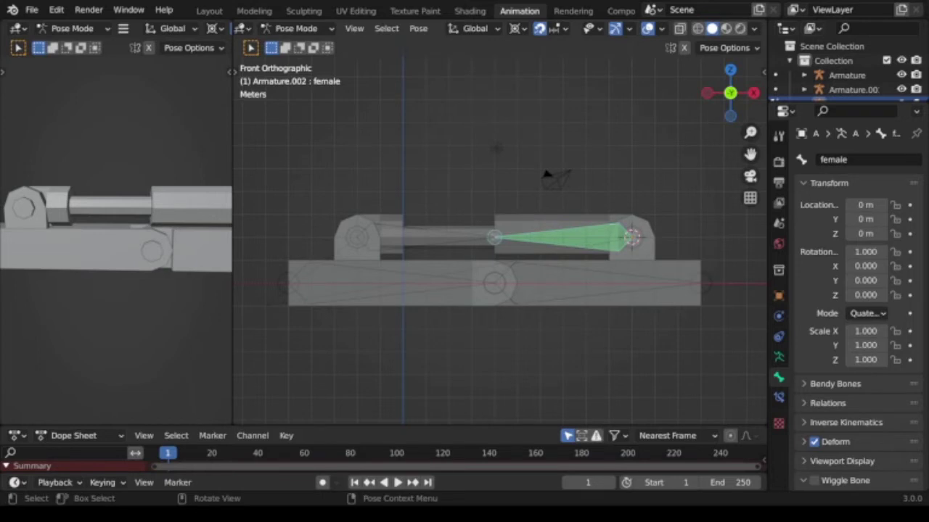
Back in Object Mode, select Armature.001 and rename its bone to 'male'.
key(ctrl+Tab)
click(435, 238)
click(435, 238)
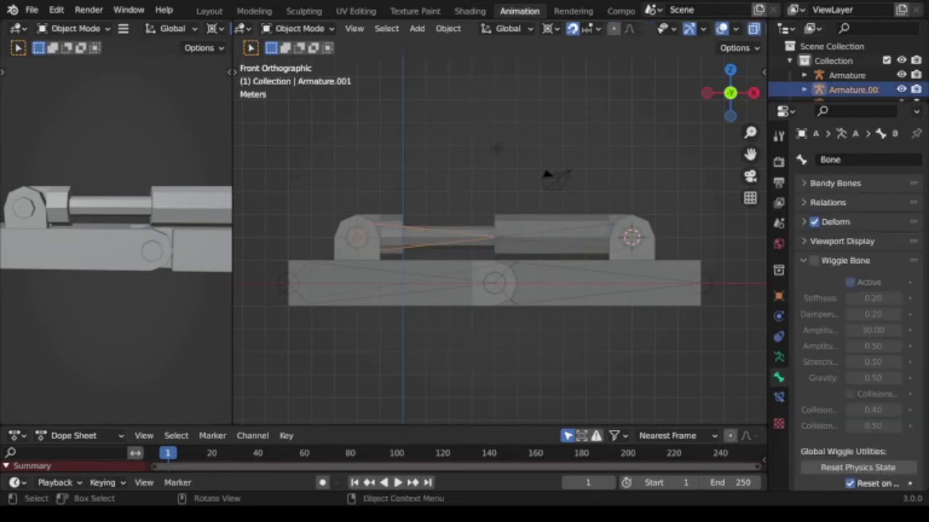
click(830, 160)
text(mal)
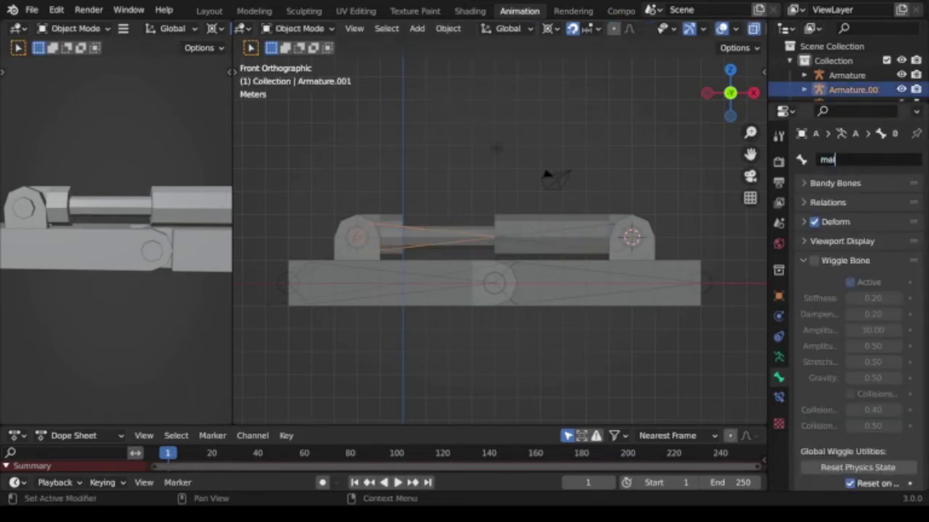
text(e)
key(Return)
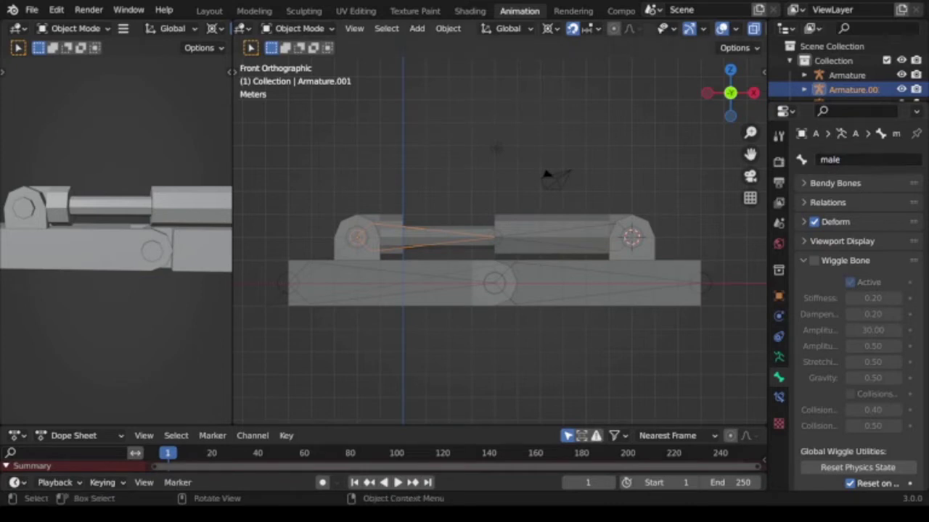
click(610, 283)
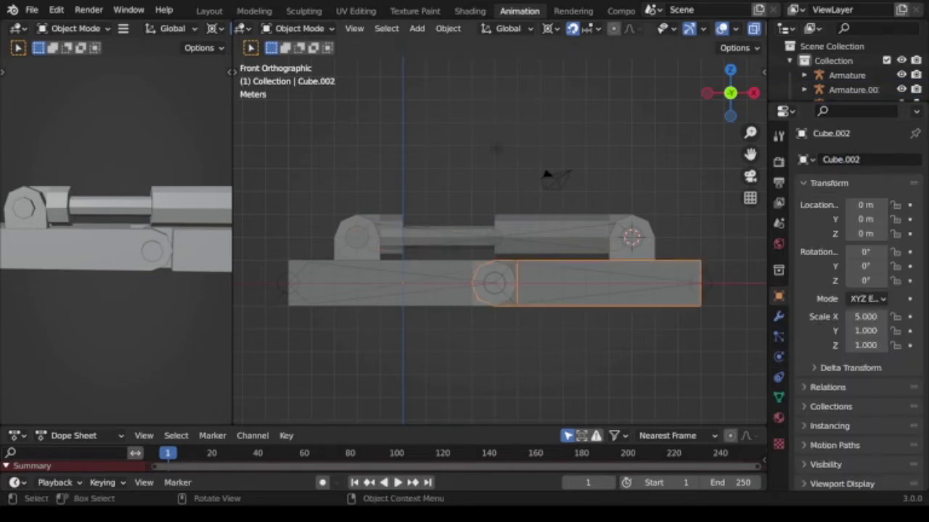
Put the base Armature in pose mode and rename its left bone to Bone 1.
click(377, 283)
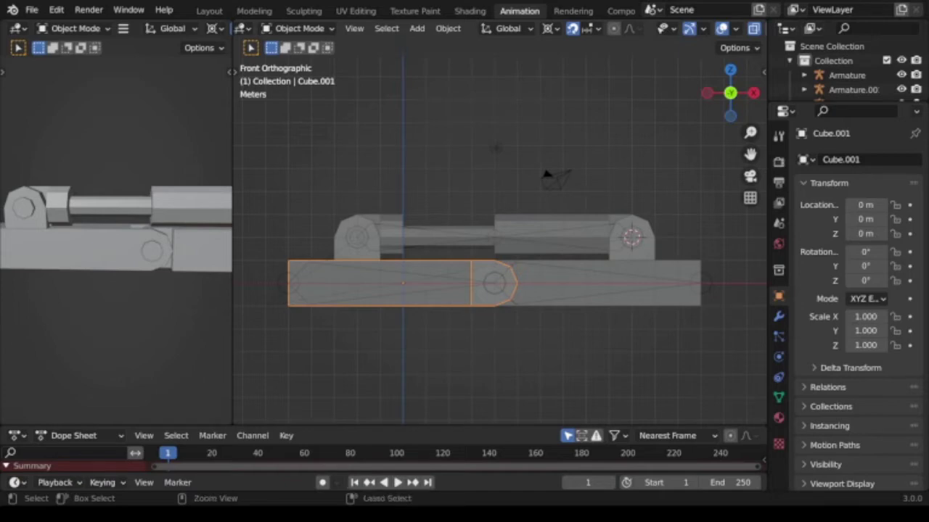
key(ctrl+Tab)
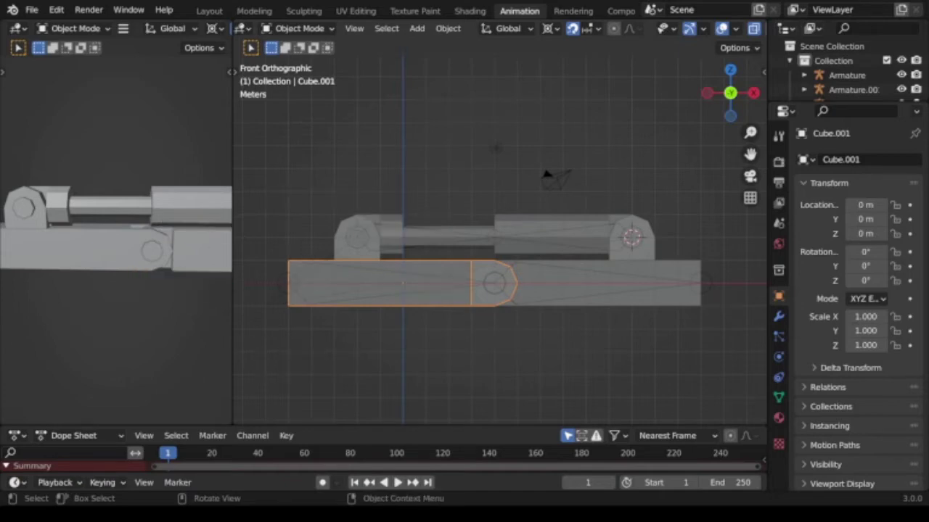
click(406, 283)
key(ctrl+Tab)
click(392, 282)
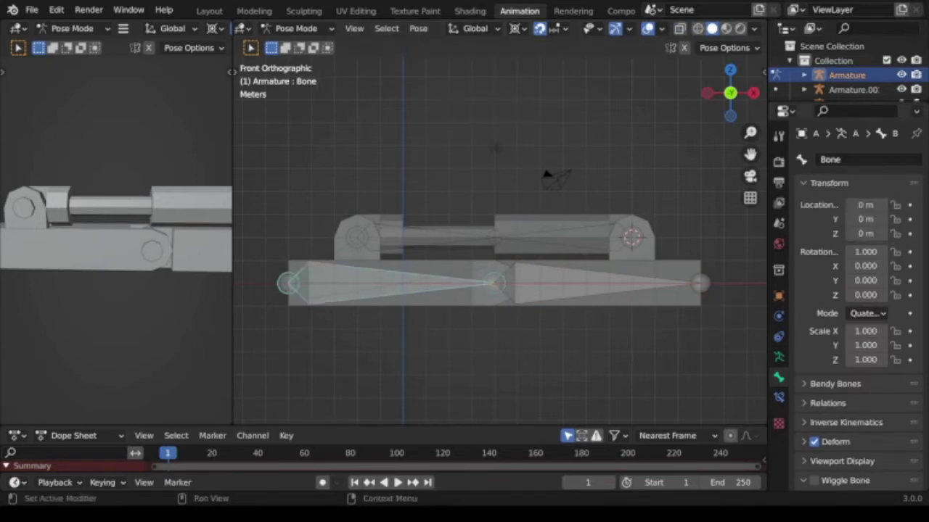
click(831, 159)
key(End)
text(1)
key(Return)
Rename the base armature's right bone to Bone 2.
click(602, 283)
click(834, 159)
drag(840, 160, 857, 160)
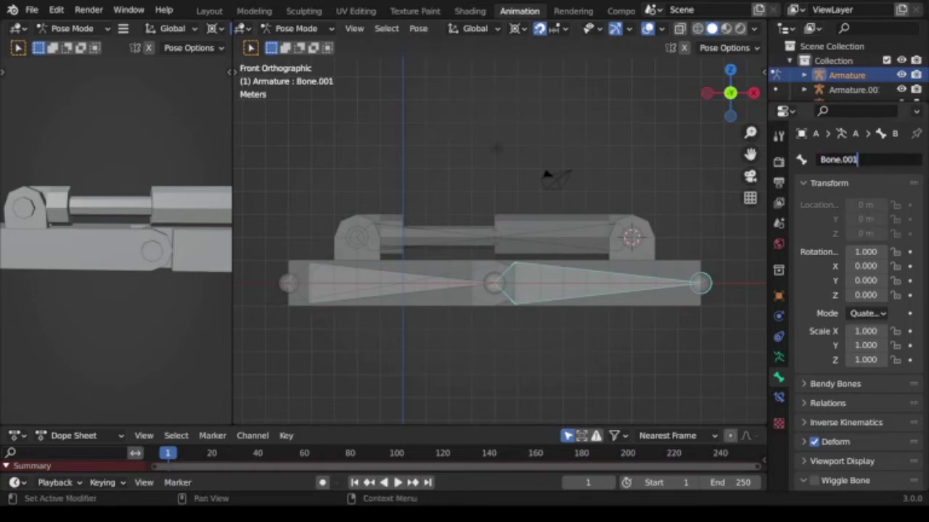
text(2)
key(Return)
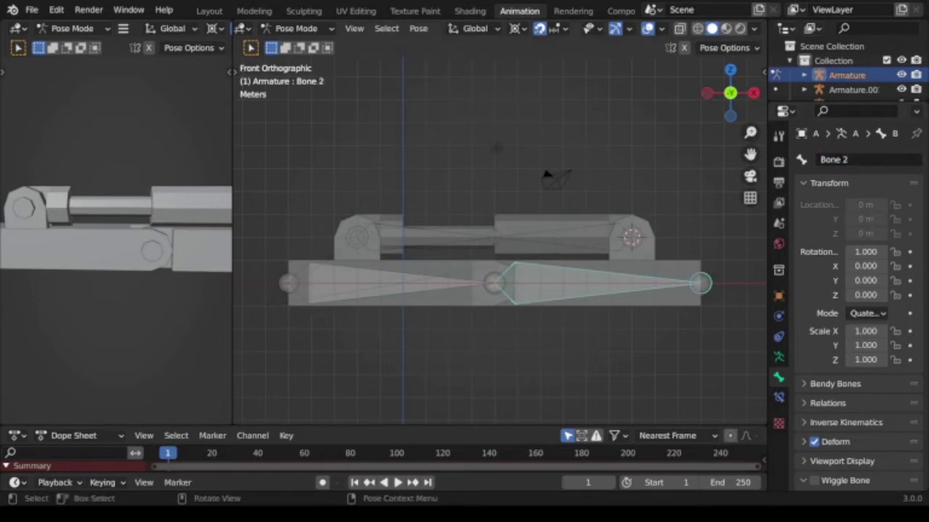
key(alt+a)
Test-rotate Bone 2 by 25 degrees, cancel it, and return to object mode.
click(602, 283)
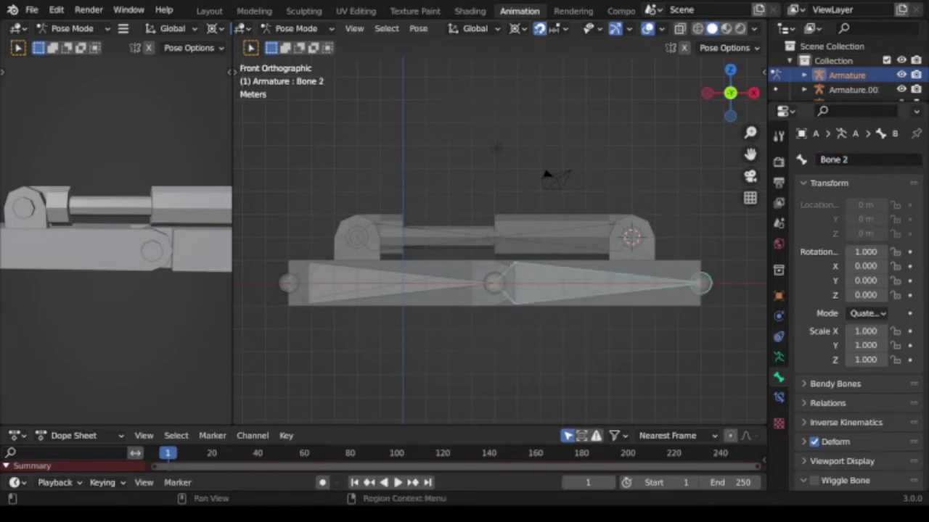
click(778, 397)
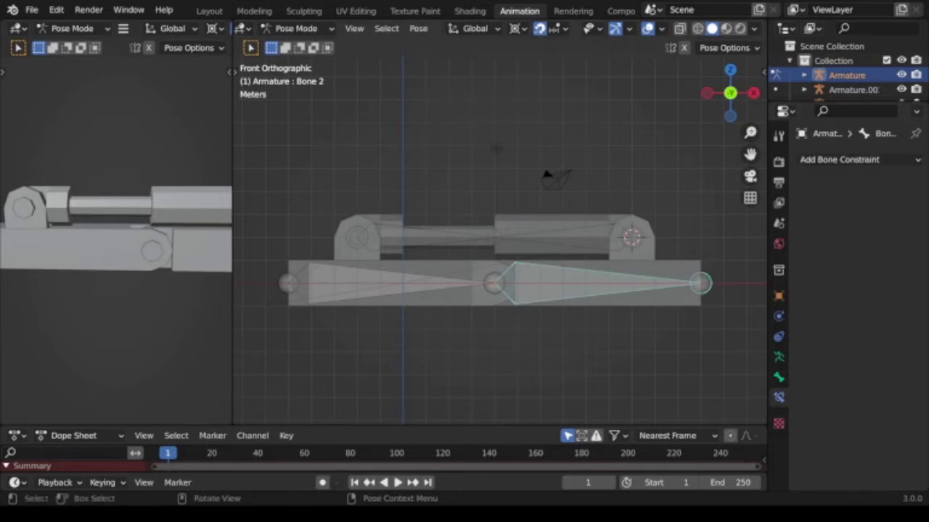
key(alt+a)
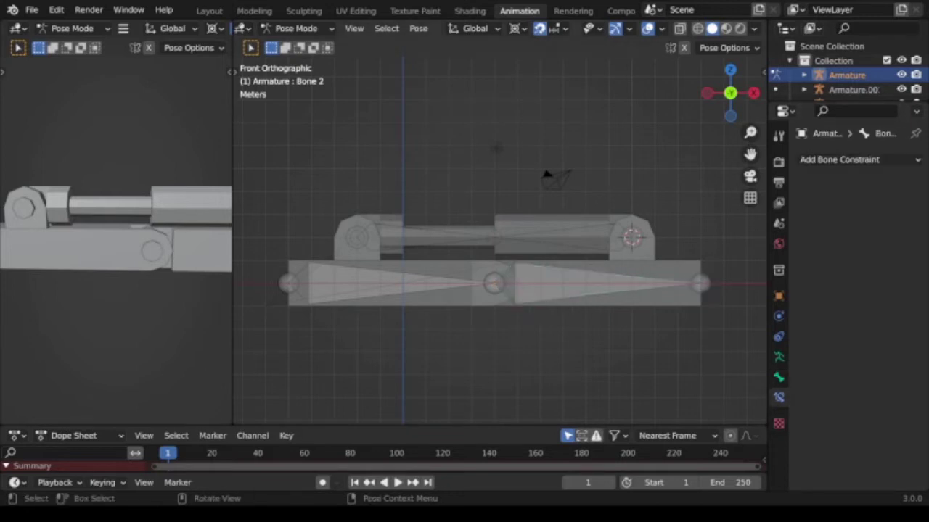
click(602, 283)
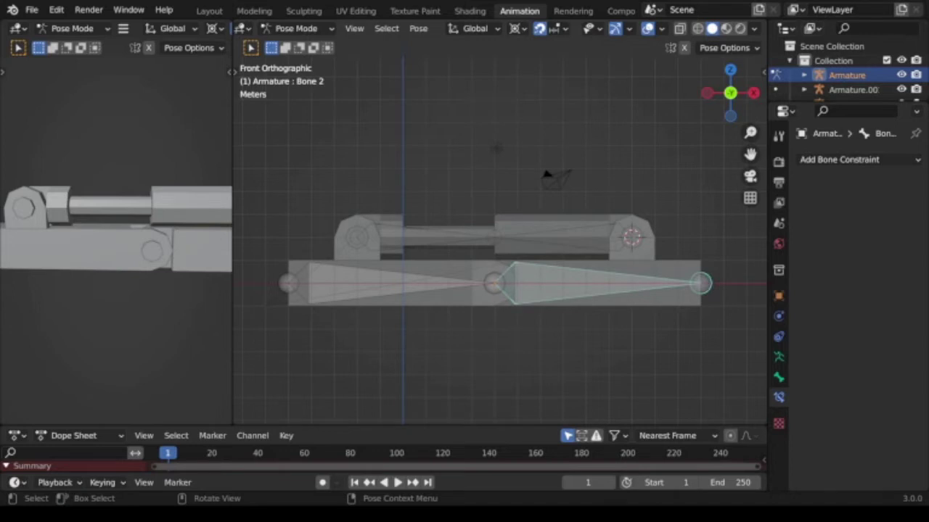
text(r25)
key(minus)
key(Escape)
key(alt+a)
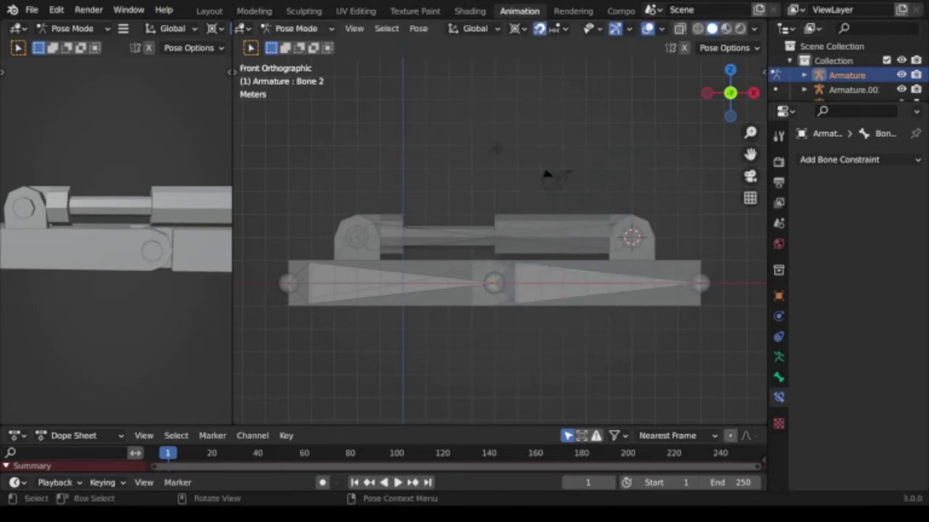
click(296, 28)
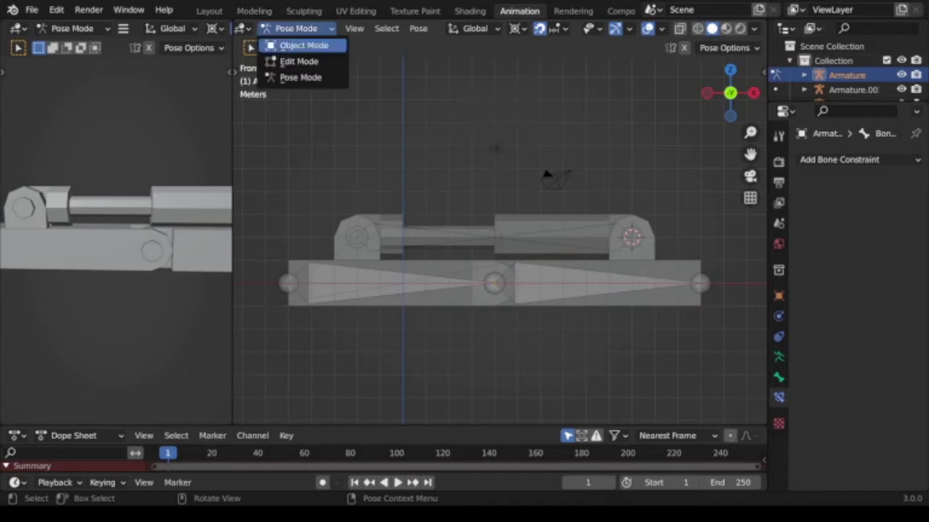
click(303, 45)
Parent the right lower bar to the armature's Bone 2 and test-rotate the bone.
click(493, 283)
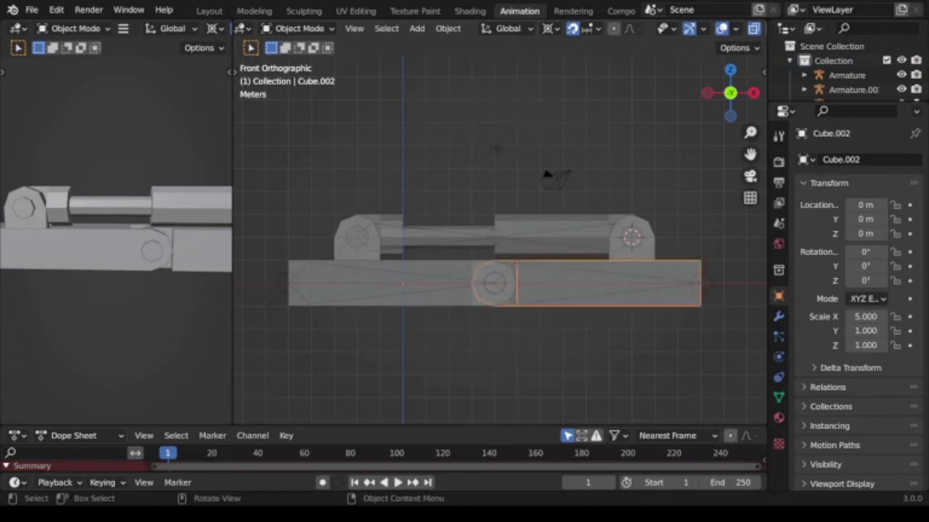
shift+click(682, 283)
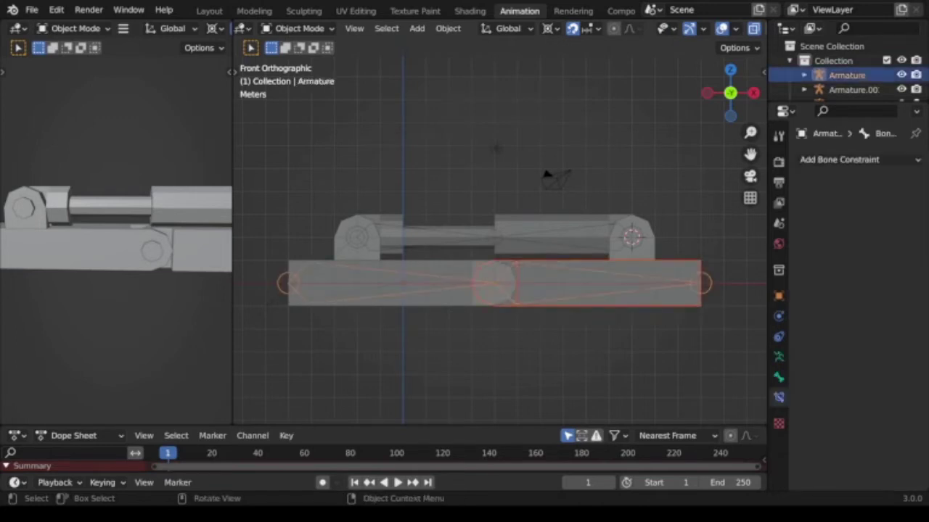
click(296, 28)
click(290, 77)
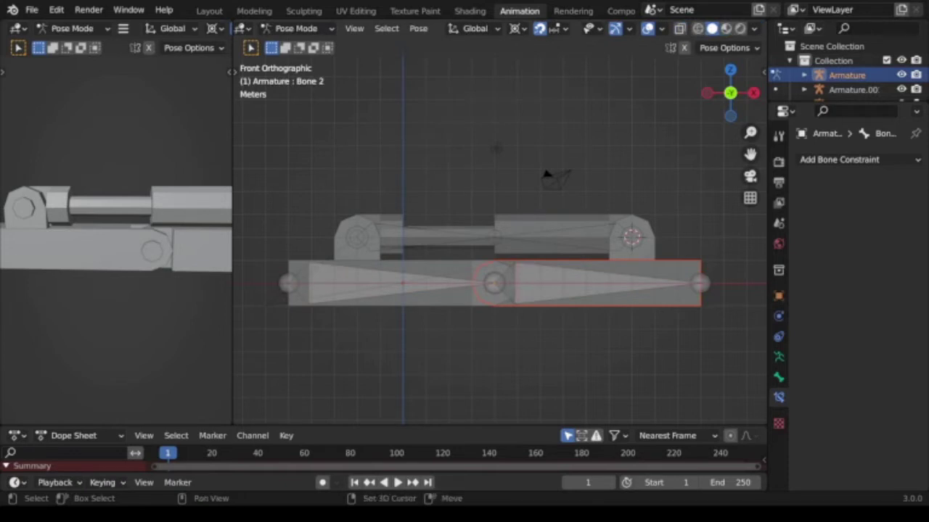
click(594, 283)
key(ctrl+p)
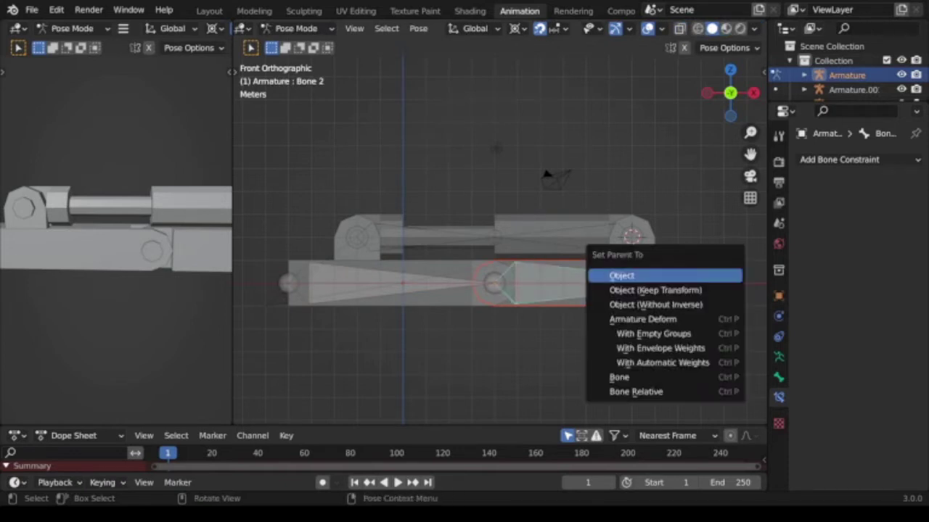
click(621, 275)
click(546, 174)
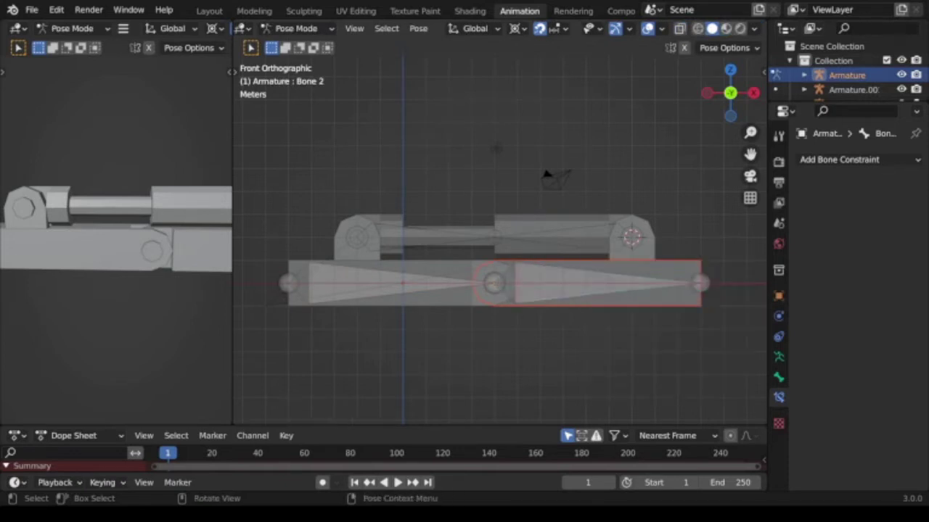
key(a)
key(r)
key(Escape)
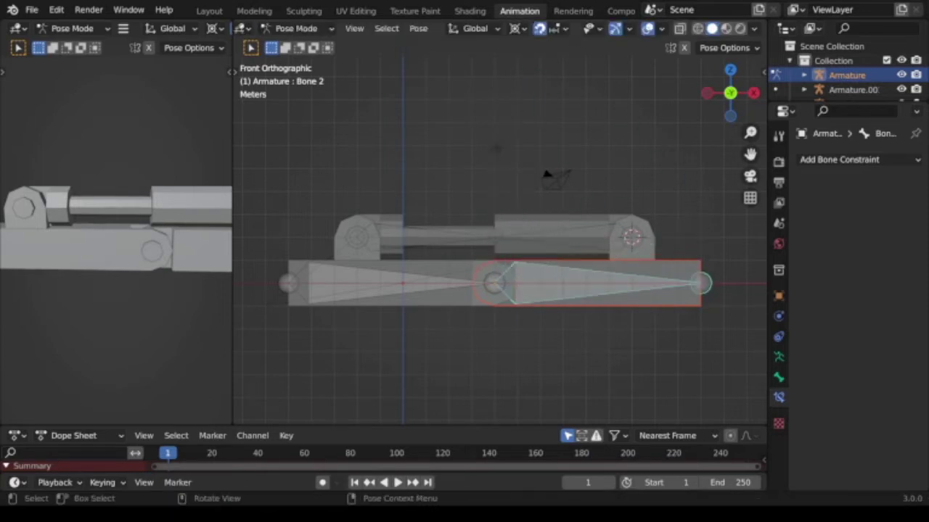
Redo the right lower bar's Bone parenting to Bone 2 and test the rotation.
click(296, 28)
click(546, 174)
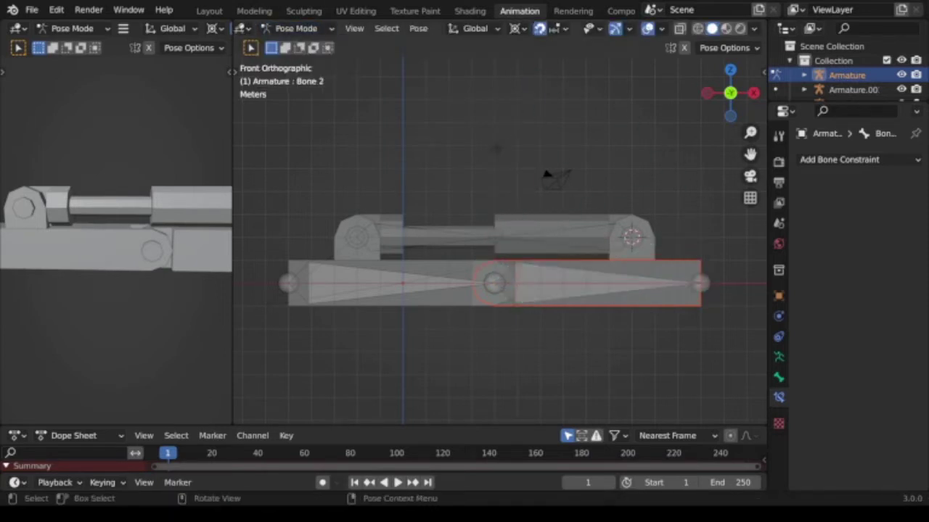
click(296, 28)
click(305, 43)
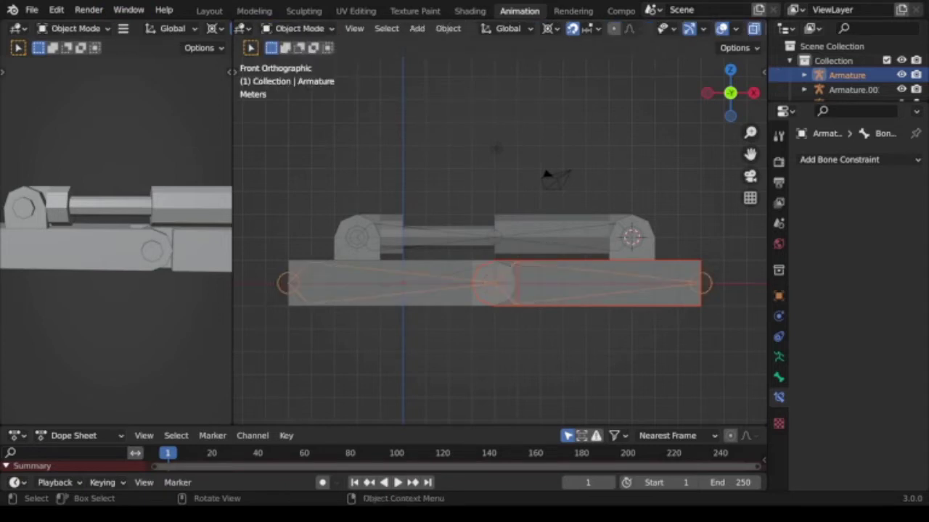
click(580, 283)
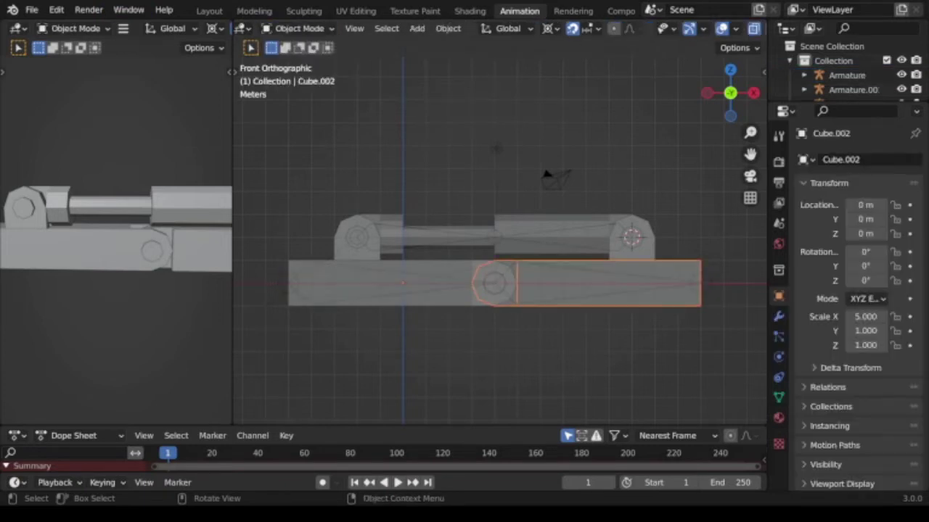
ctrl+click(847, 75)
key(ctrl+Tab)
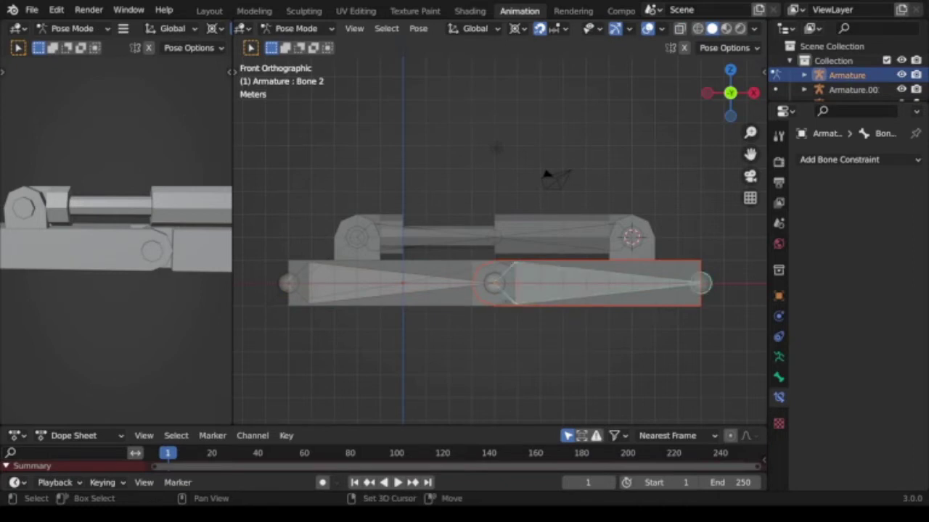
key(ctrl+p)
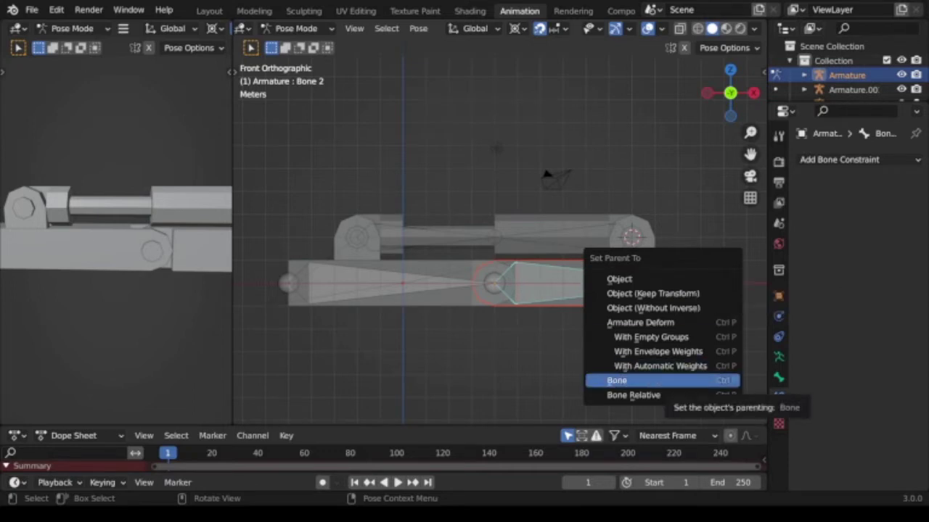
key(Return)
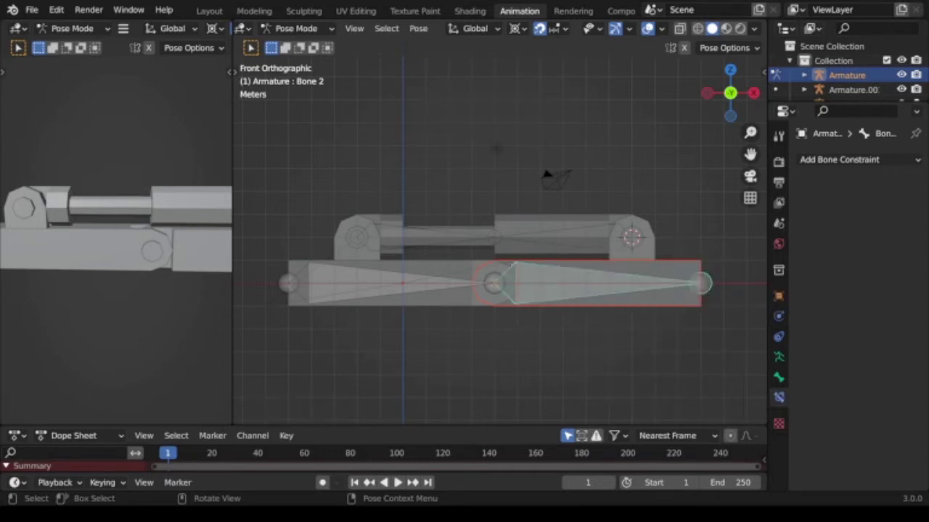
key(r)
key(Escape)
Parent the left lower bar to Bone 1 with Bone parenting and leave pose mode.
key(ctrl+z)
key(ctrl+z)
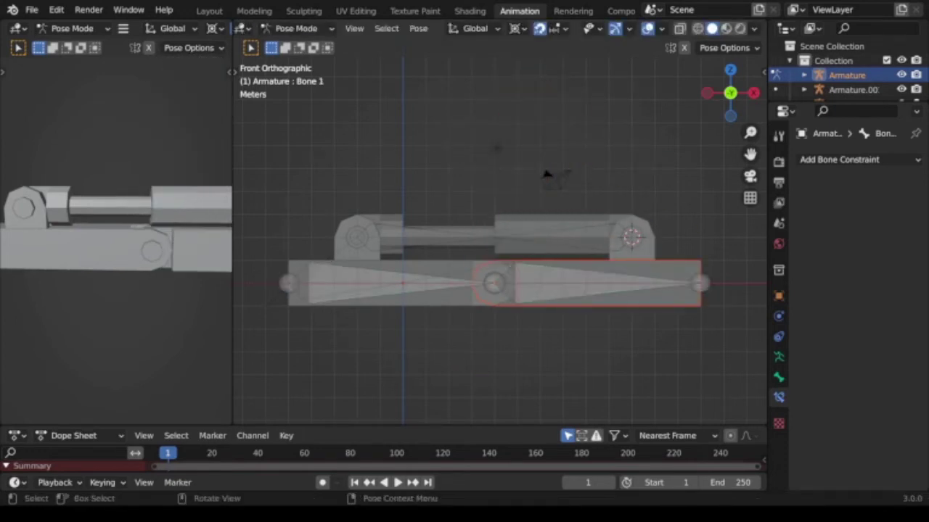
key(ctrl+z)
key(ctrl+z)
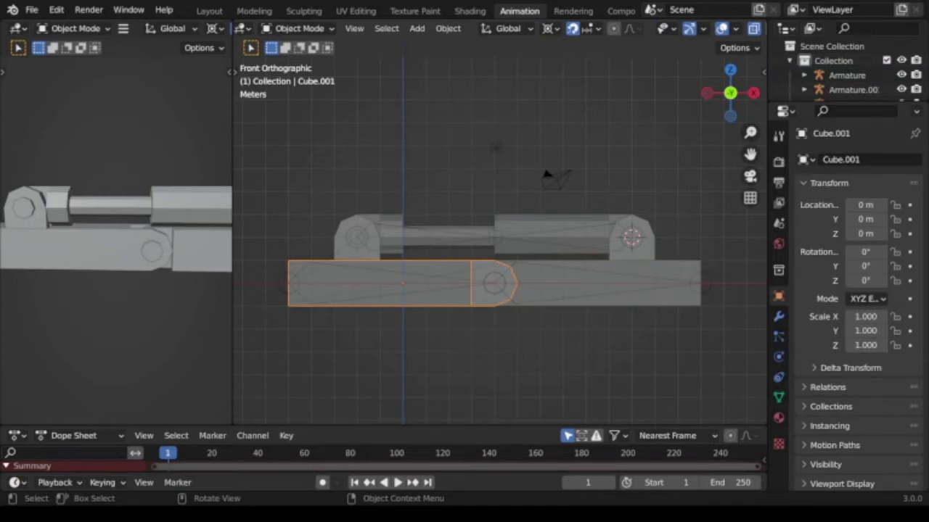
key(ctrl+Tab)
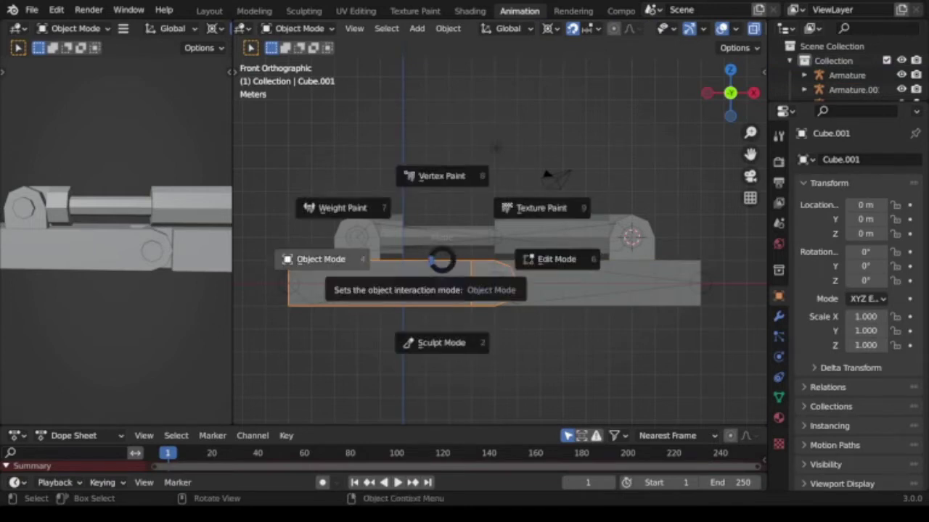
key(Escape)
key(alt+a)
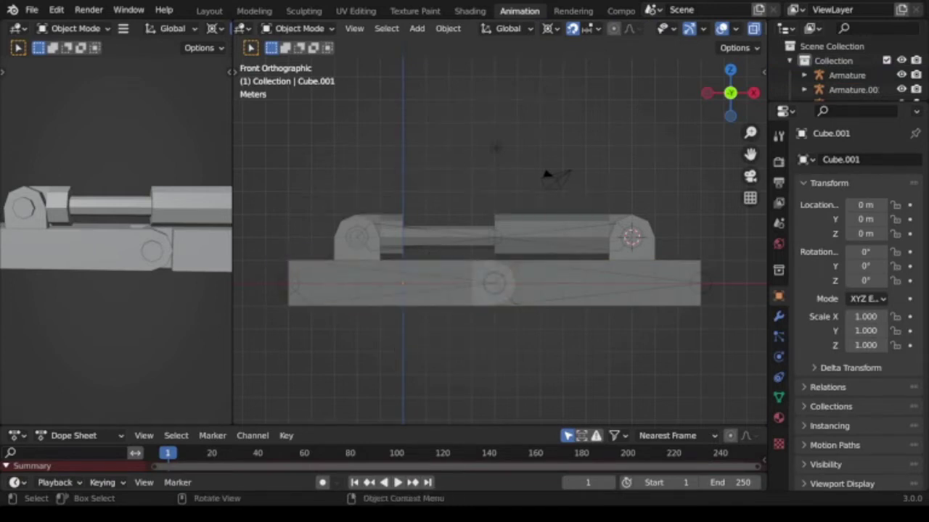
key(ctrl+shift+z)
key(ctrl+shift+z)
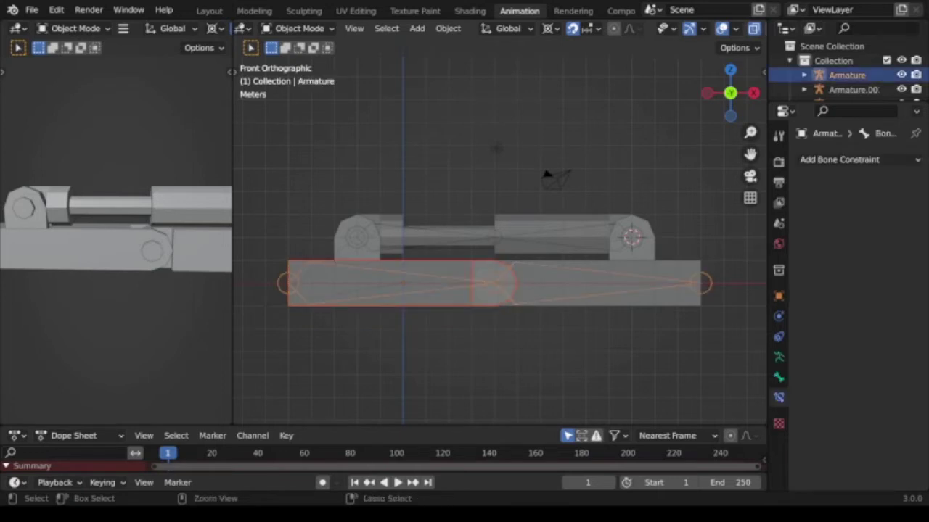
key(ctrl+shift+z)
key(ctrl+shift+z)
key(ctrl+p)
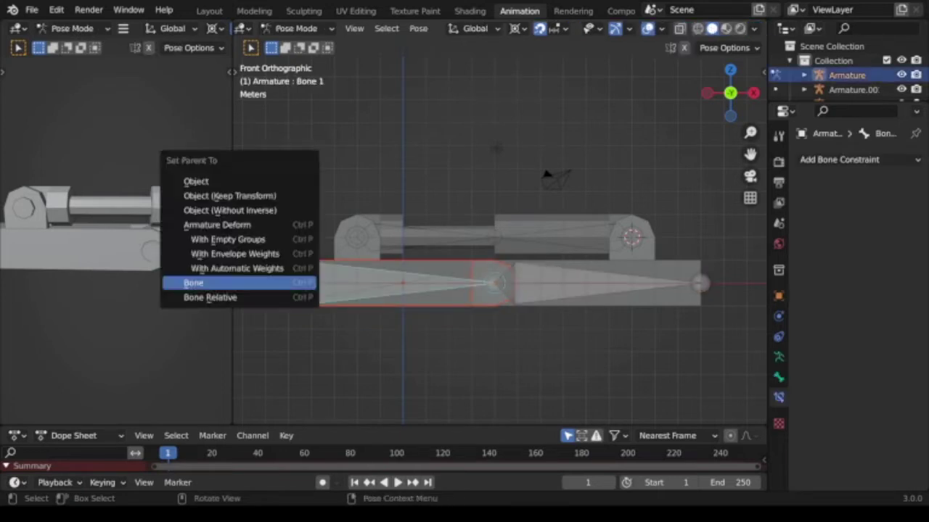
key(Up)
key(Down)
key(Return)
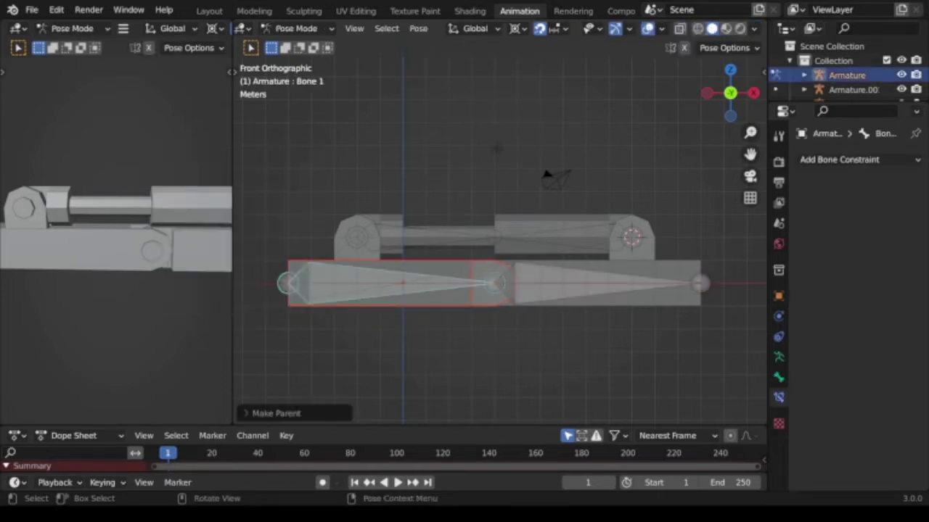
key(ctrl+shift+z)
key(ctrl+shift+z)
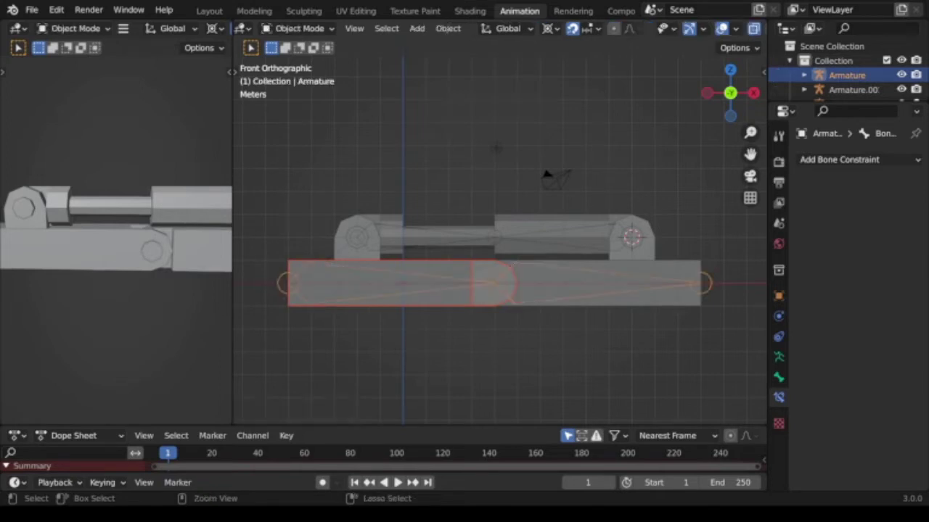
key(ctrl+shift+z)
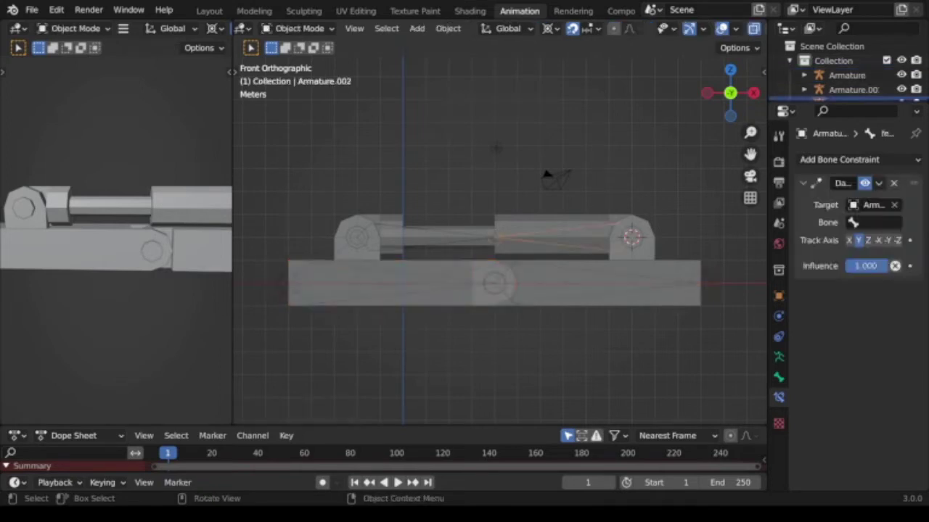
Test-rotate the upper and the other piston armatures, cancelling each rotation.
key(r)
key(Escape)
key(ctrl+z)
key(ctrl+z)
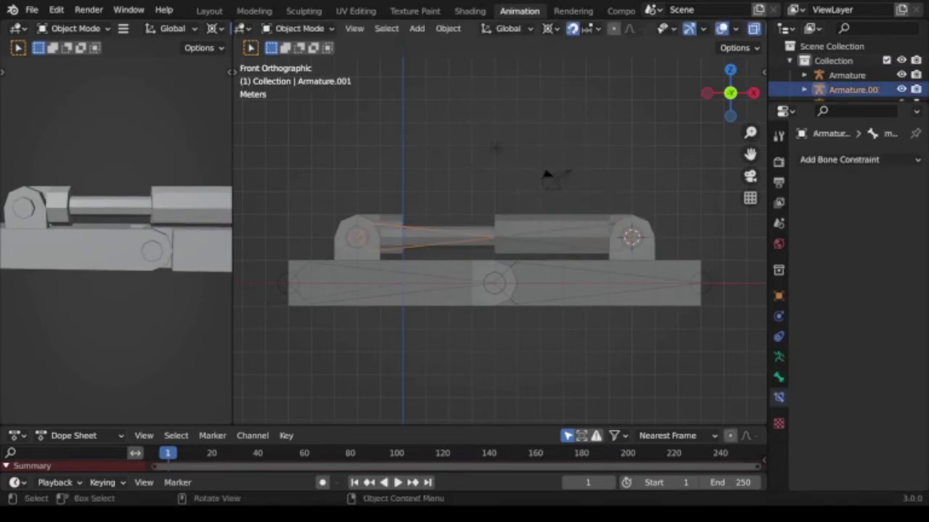
key(r)
key(Escape)
Set the Transform Pivot Point to Median Point.
click(551, 28)
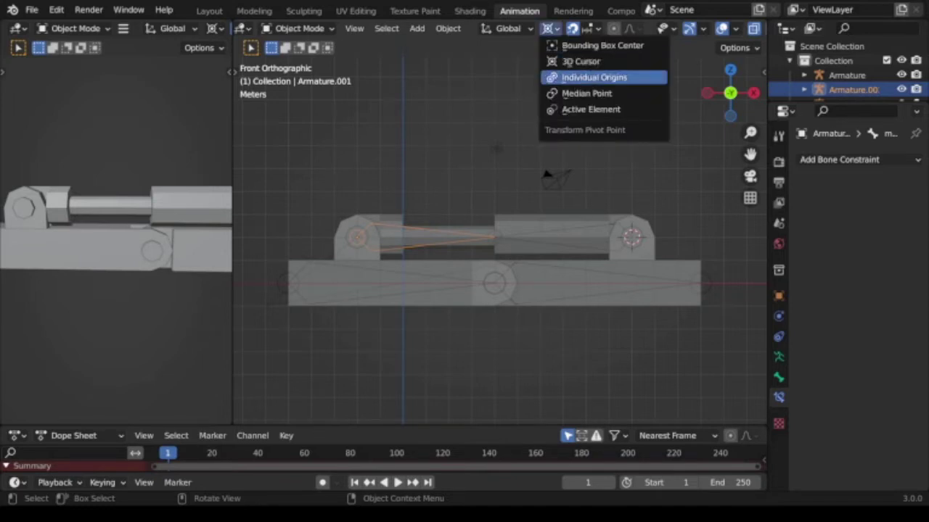
click(586, 93)
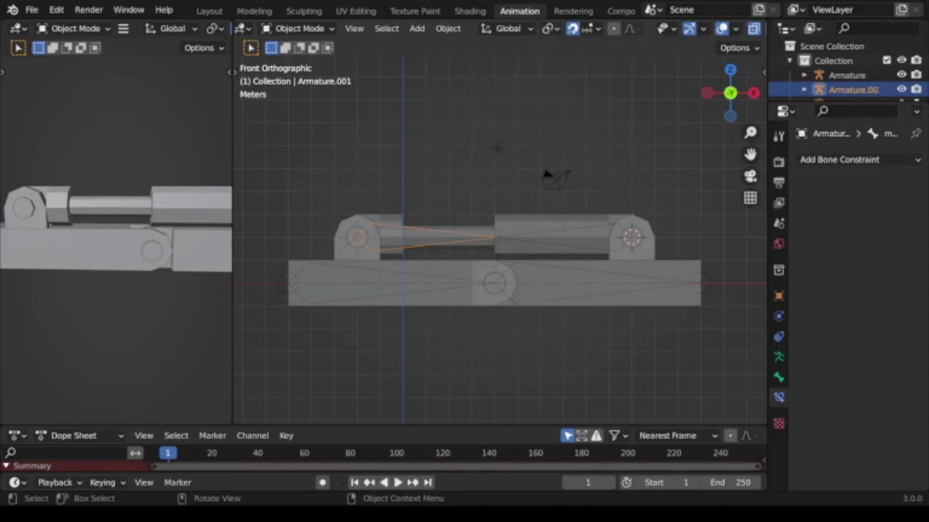
key(ctrl+z)
key(ctrl+z)
key(ctrl+shift+z)
key(ctrl+shift+z)
Enter Pose Mode and test-rotate the male piston bone, then switch to the female bone.
click(299, 28)
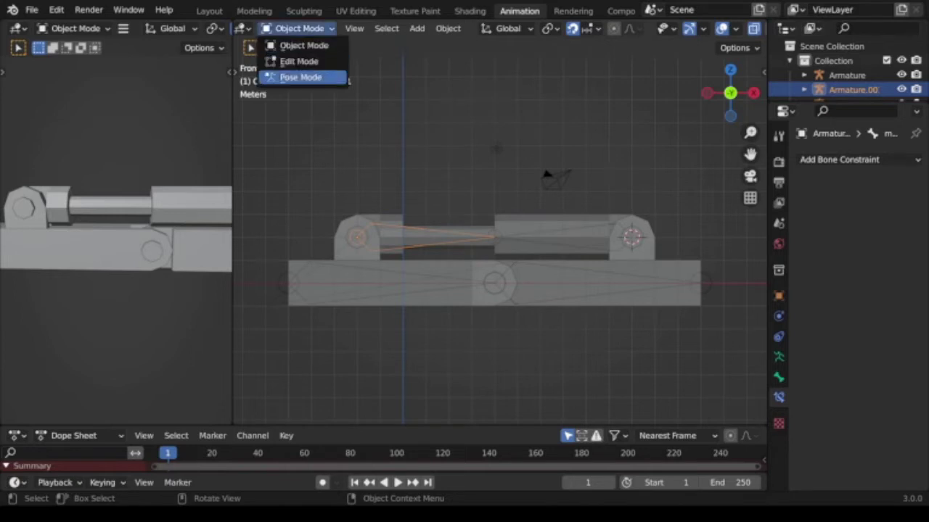
click(302, 77)
key(r)
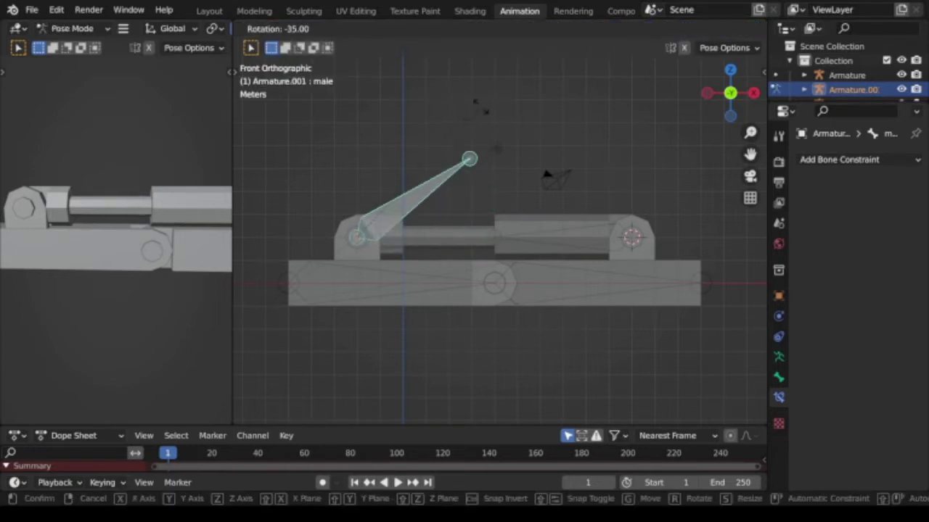
key(Escape)
key(ctrl+z)
key(ctrl+z)
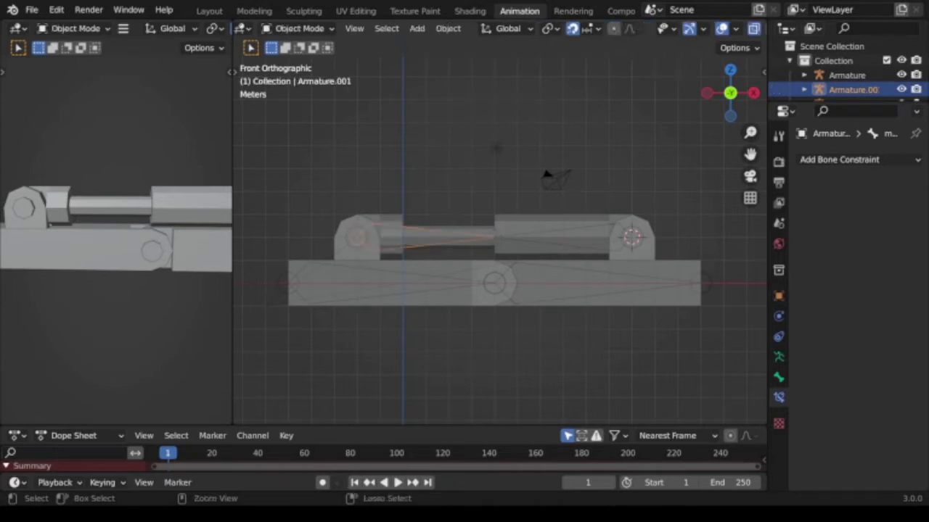
key(ctrl+z)
key(ctrl+shift+z)
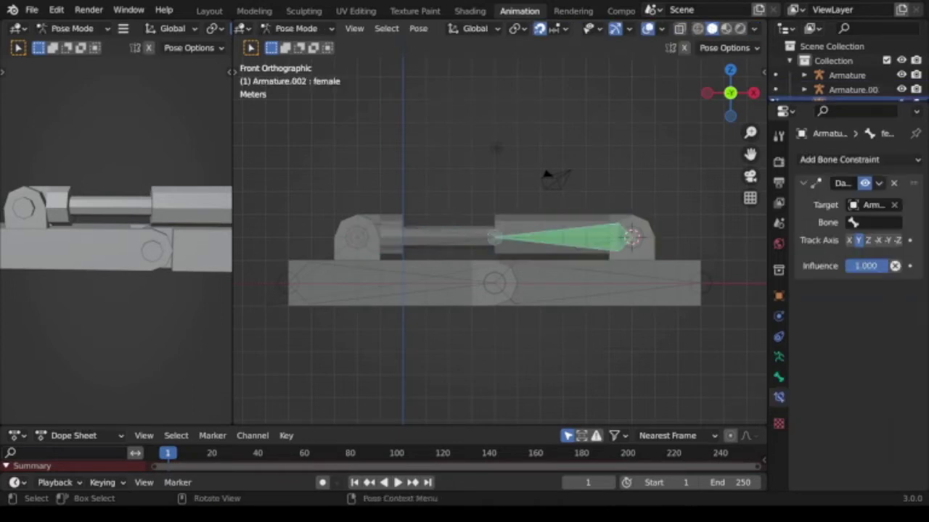
Rotate the female piston bone in Pose Mode, finishing with a 35° rotation.
key(r)
key(Return)
key(r)
key(Return)
text(r35)
key(Return)
click(296, 28)
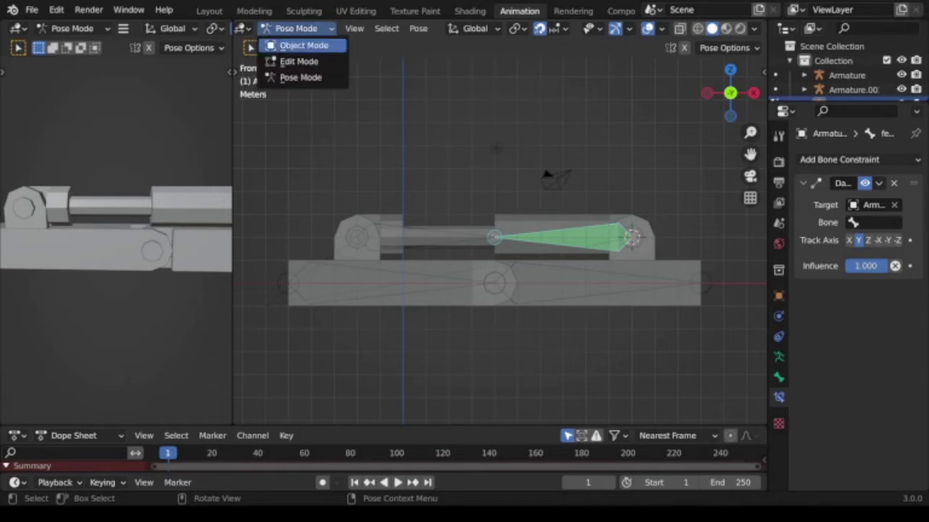
Bone-parent the right housing Cube.009 to Armature.002's female bone in Pose Mode.
click(304, 45)
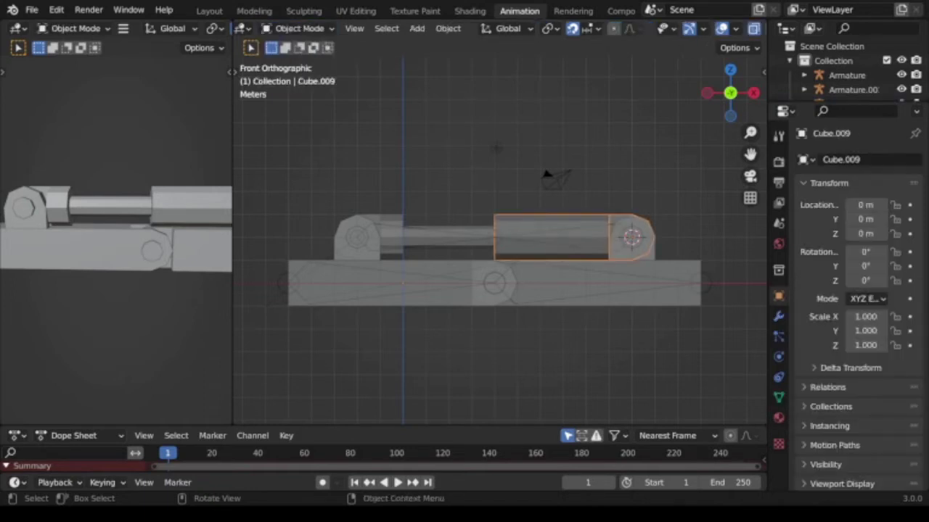
shift+click(552, 237)
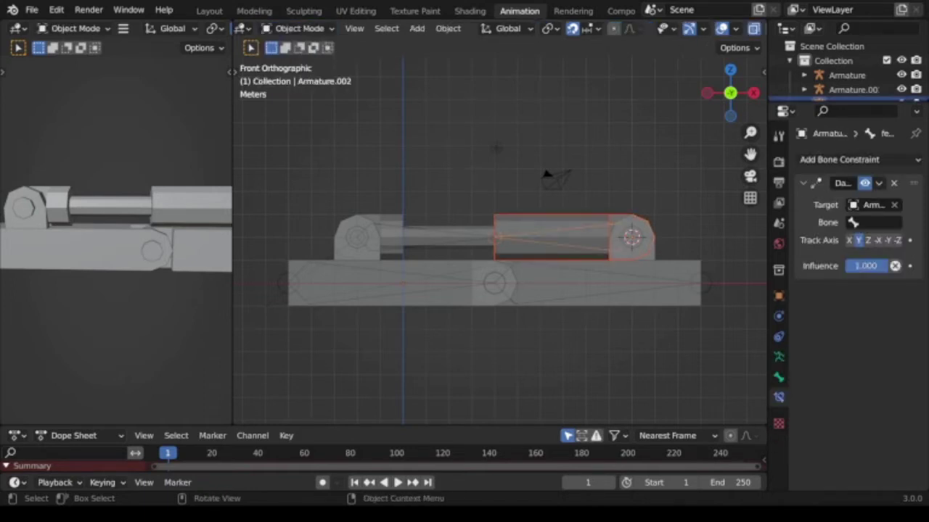
click(299, 29)
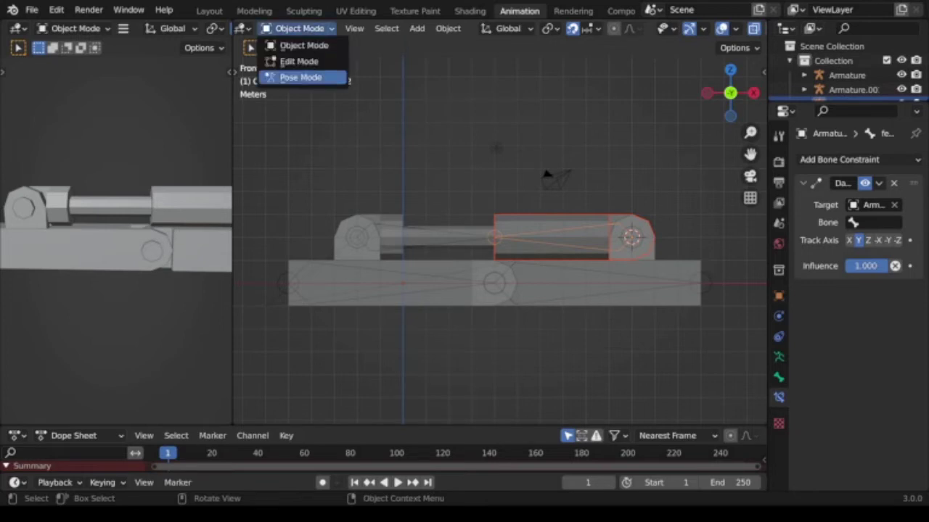
click(297, 76)
key(ctrl+p)
click(508, 243)
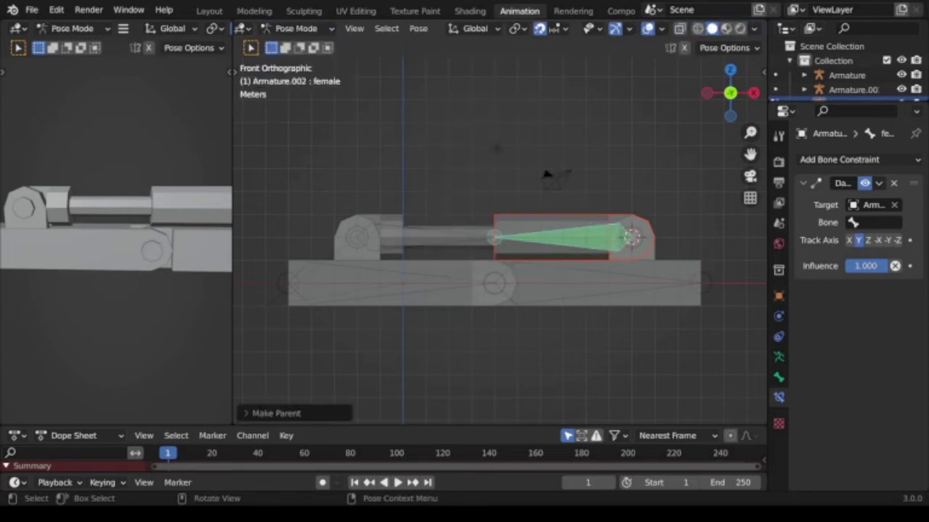
key(ctrl+Tab)
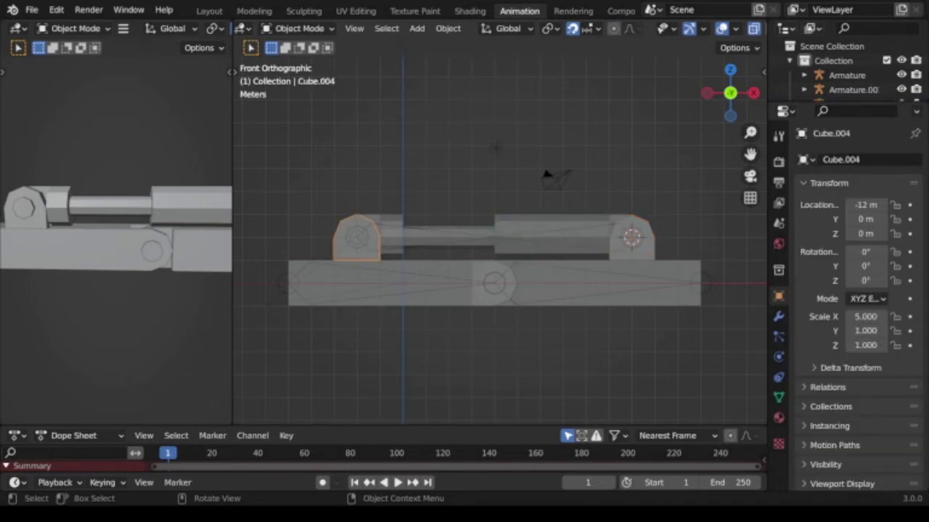
Check the middle rod Cube.010's parent in Relations, then select Cube.008 together with the rod.
shift+click(392, 237)
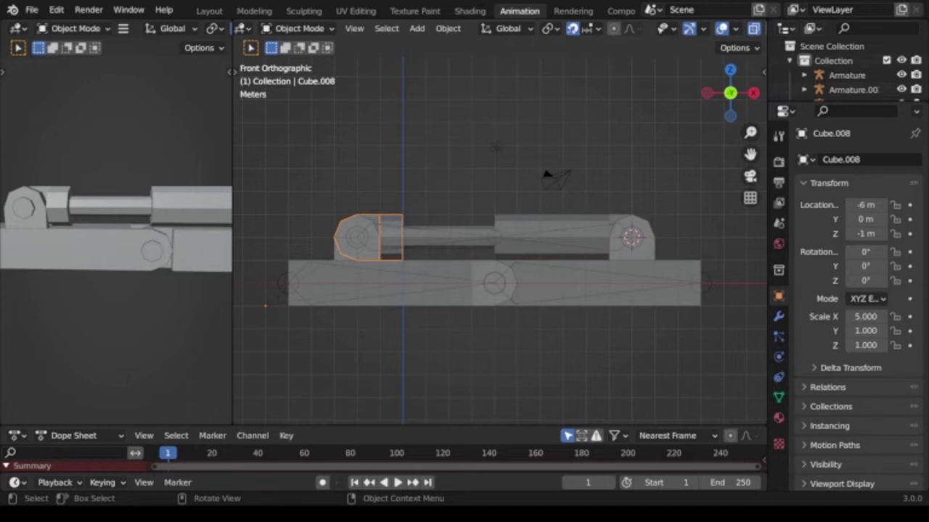
click(435, 238)
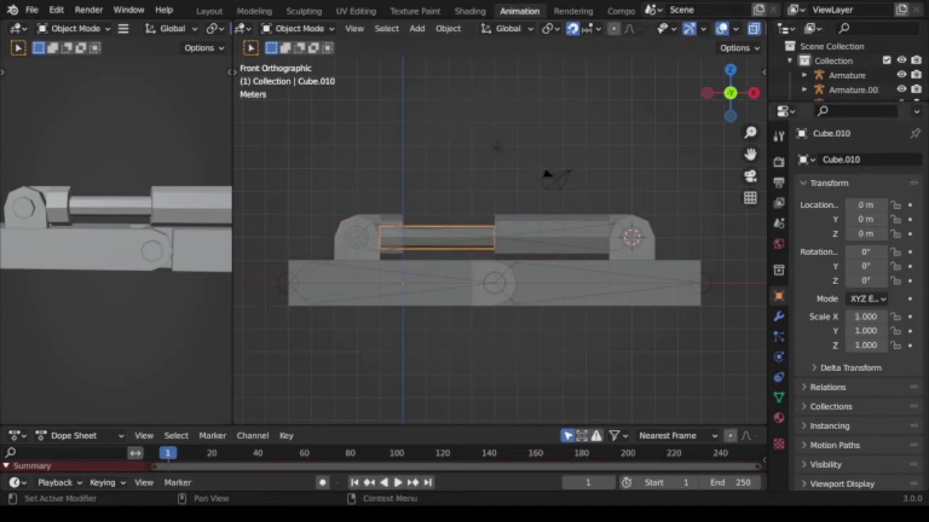
click(827, 386)
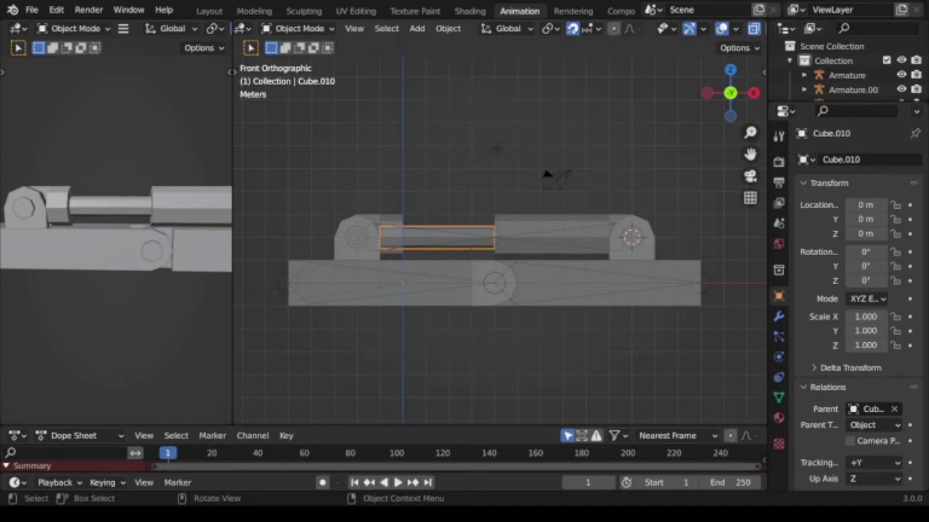
key(ctrl+z)
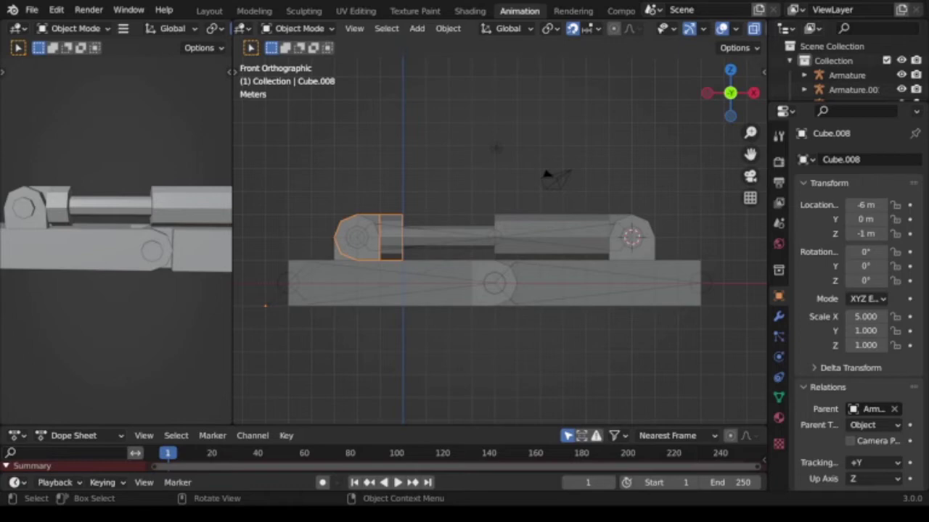
key(shift)
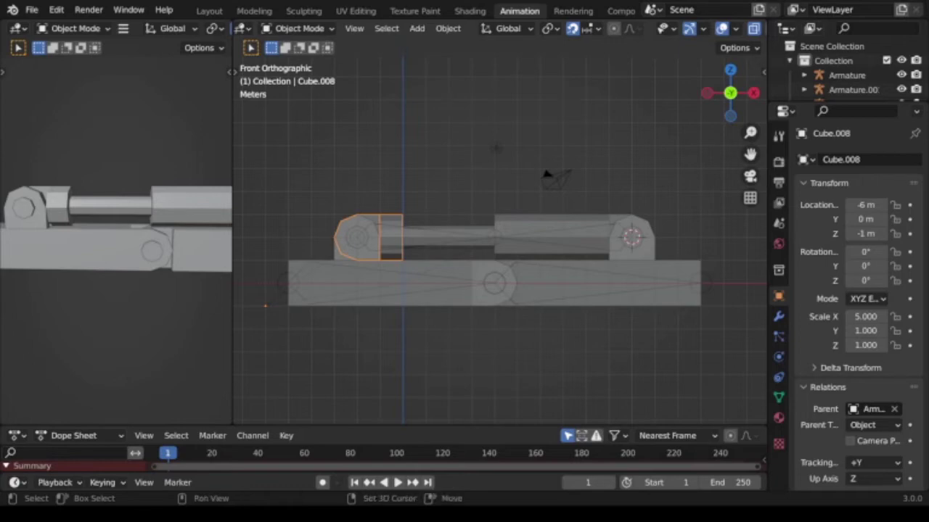
shift+click(435, 235)
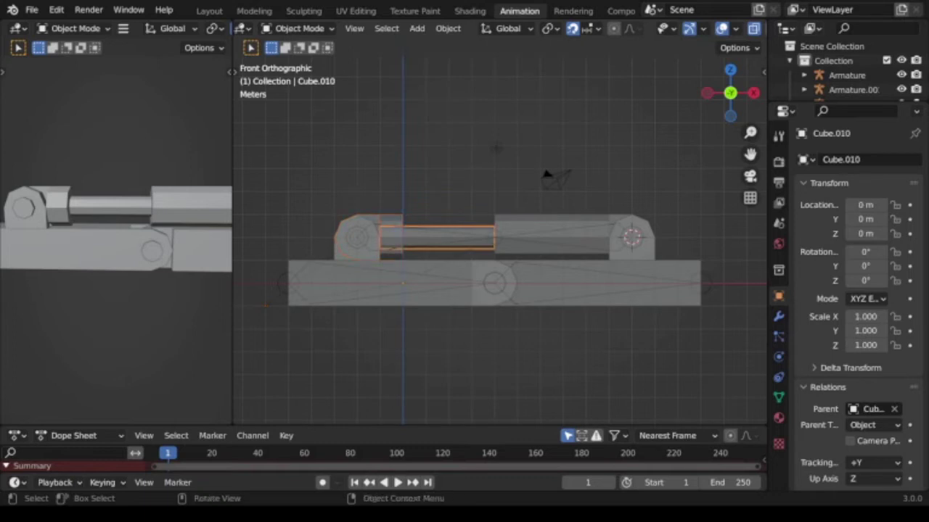
Parent the left end block Cube.008 to Armature.001 with Ctrl+P > Bone.
click(853, 89)
scroll(499, 239, up, 2)
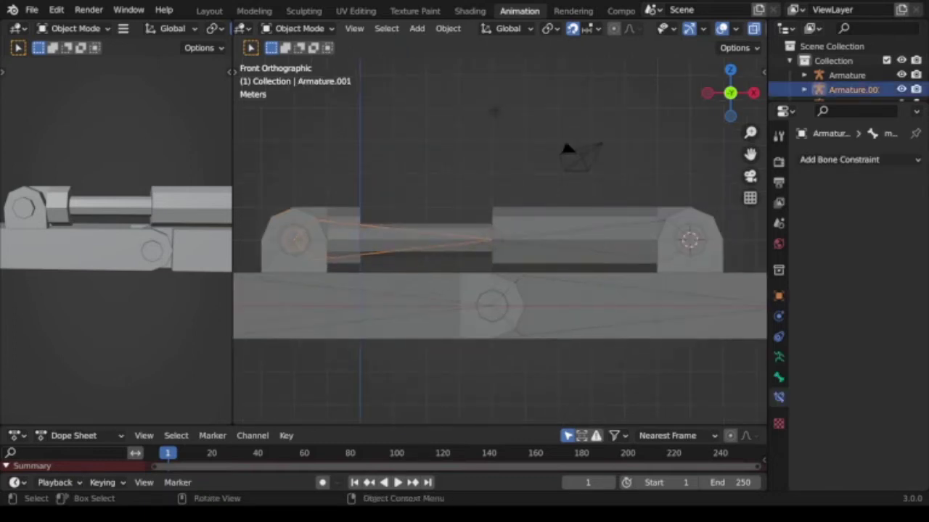
click(298, 240)
shift+click(305, 240)
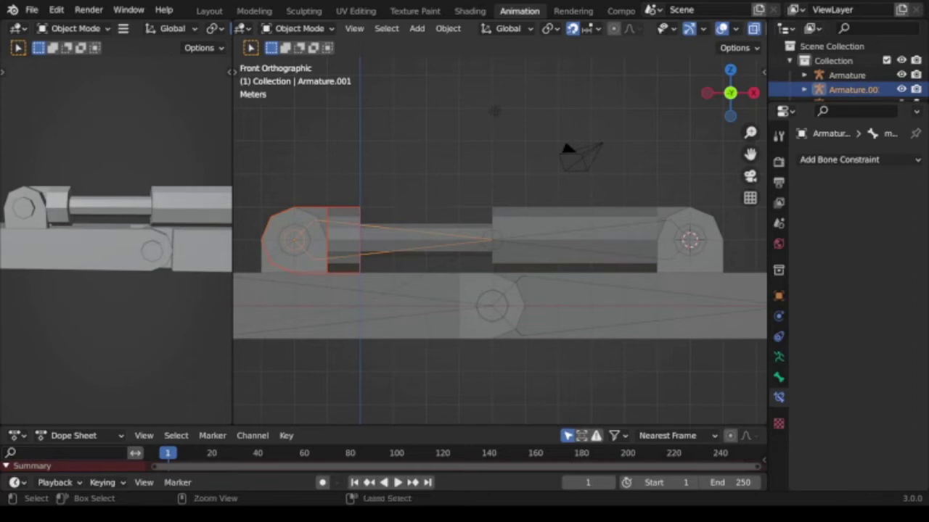
key(ctrl+p)
click(275, 220)
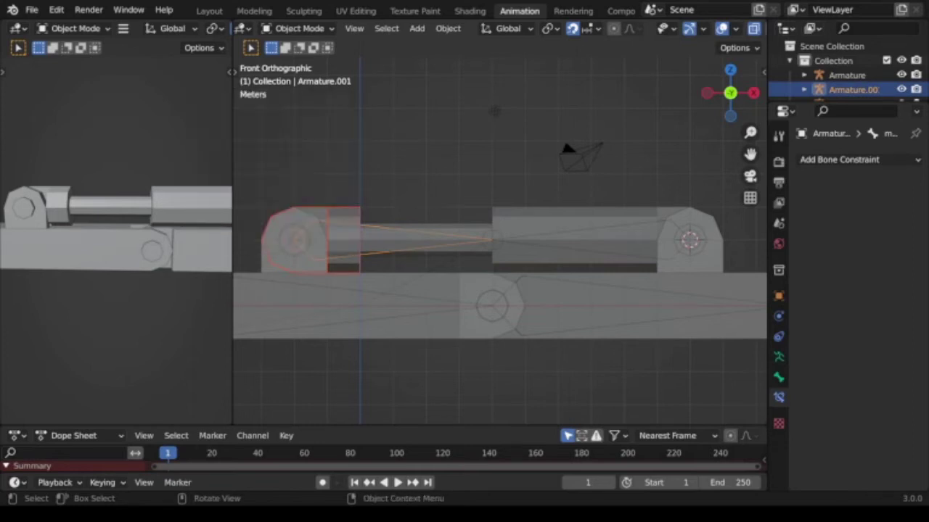
In Pose Mode, bone-parent the end block to the male bone and test-rotate it.
click(299, 28)
click(300, 77)
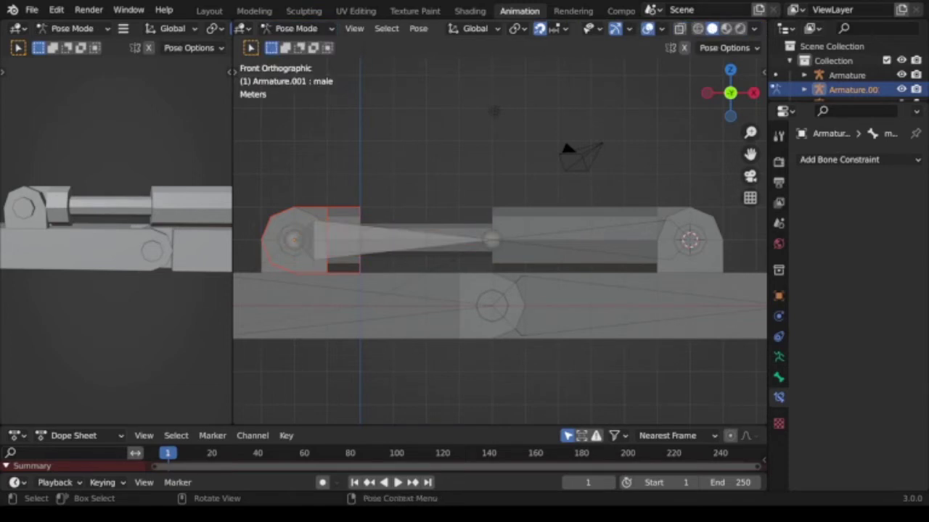
click(399, 239)
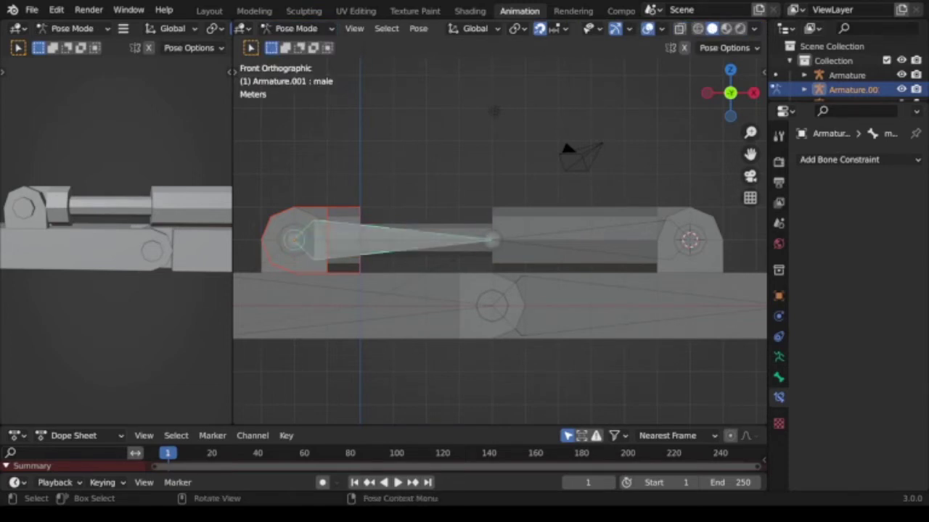
key(ctrl+p)
click(276, 219)
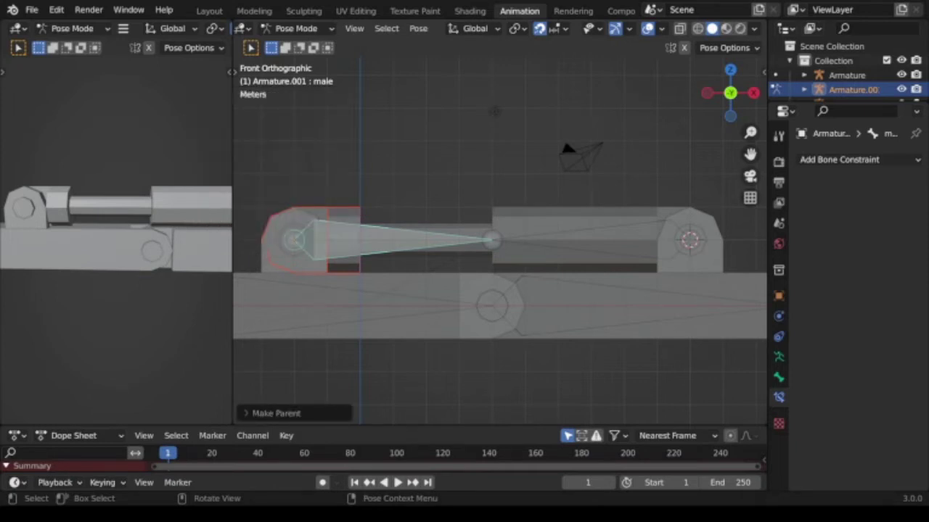
key(alt+a)
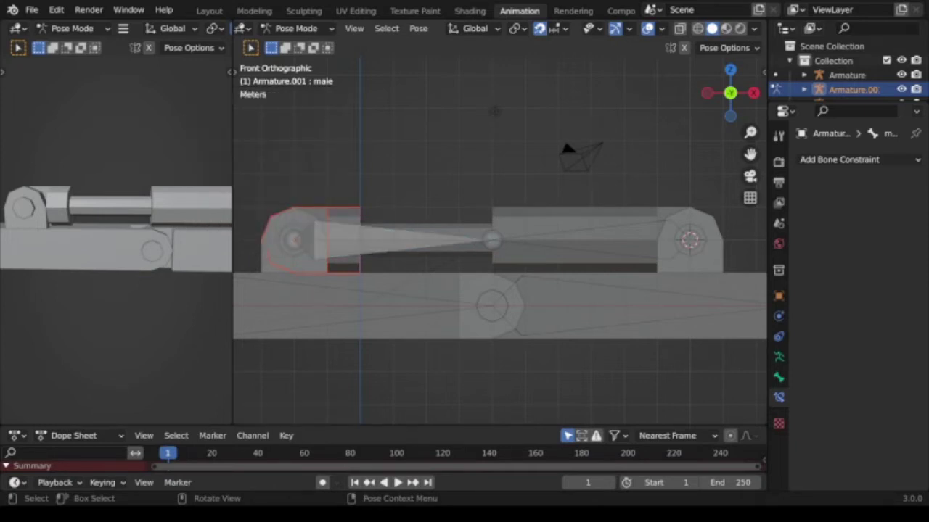
click(399, 239)
key(r)
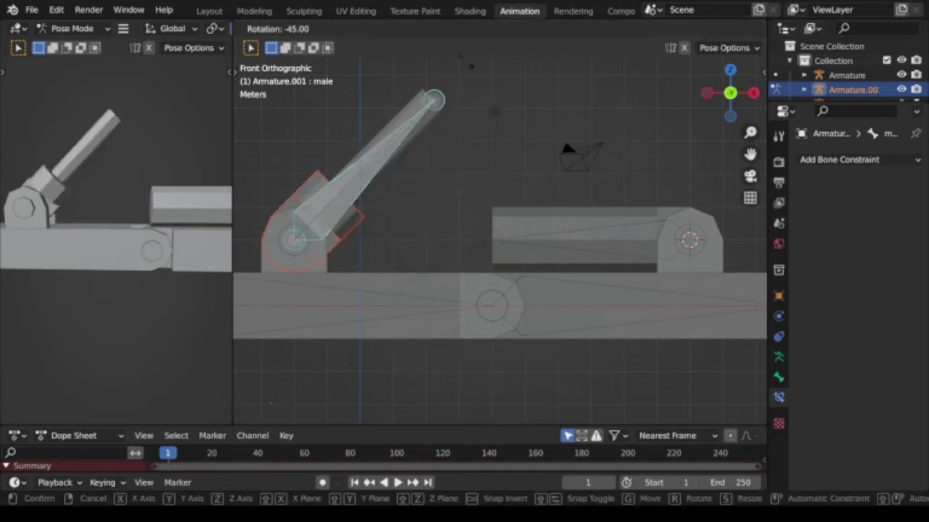
key(Escape)
Put Armature.002 in Pose Mode and test-rotate its female bone twice.
key(ctrl+Tab)
click(573, 240)
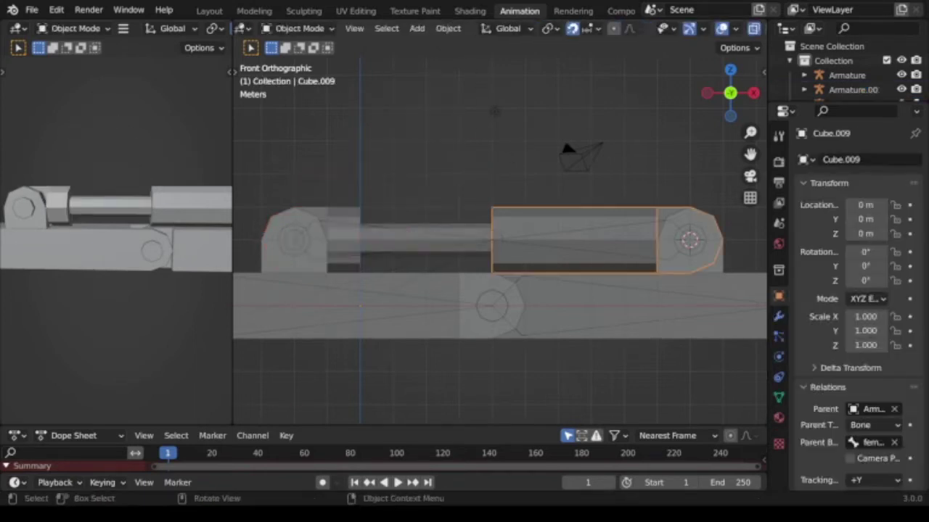
key(ctrl+Tab)
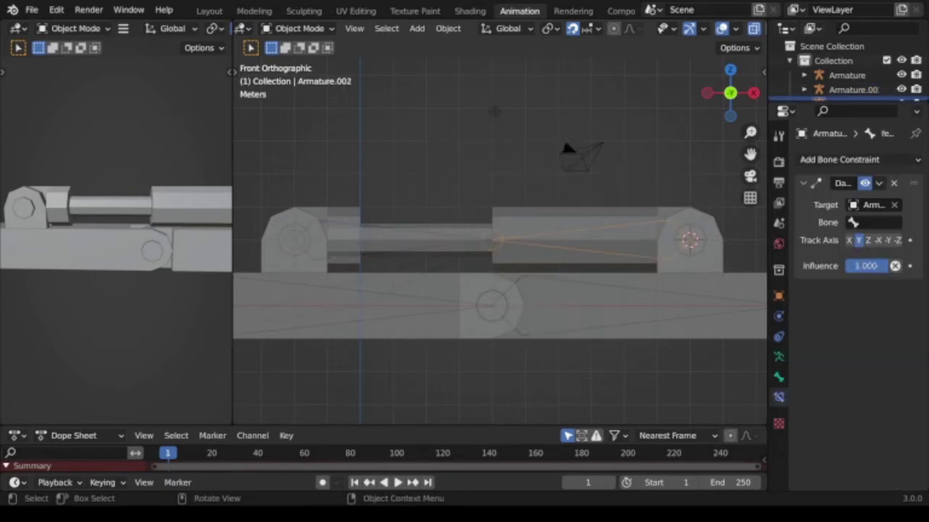
key(ctrl+Tab)
key(r)
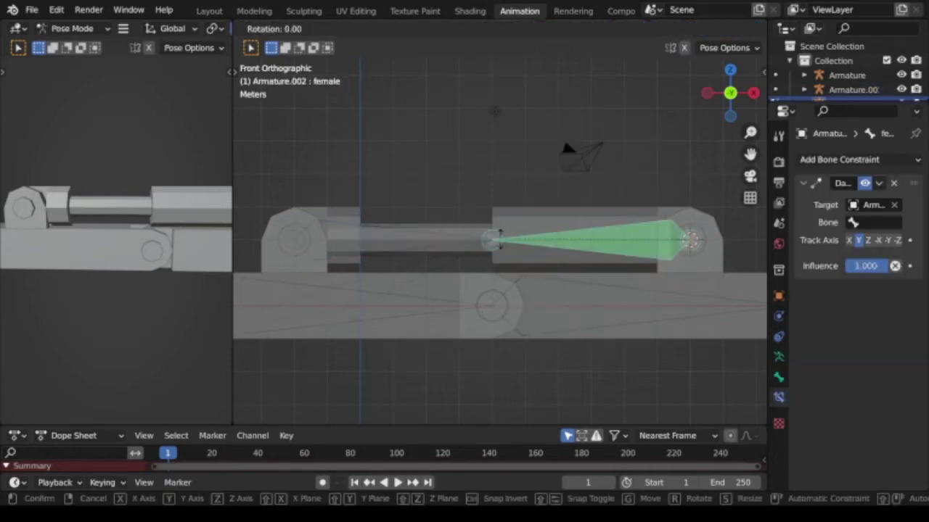
key(Escape)
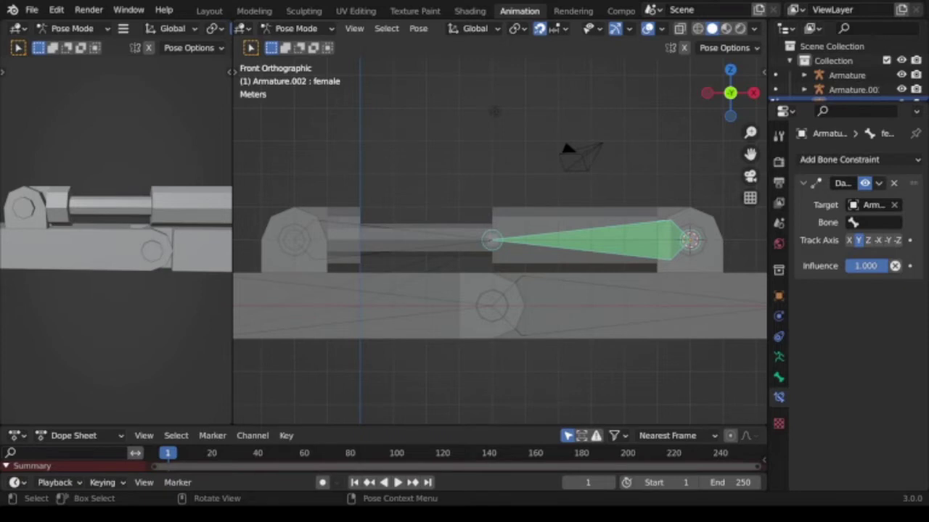
key(r)
key(Escape)
Make Armature.001 active and test-swing it and its male bone in Pose Mode.
click(296, 28)
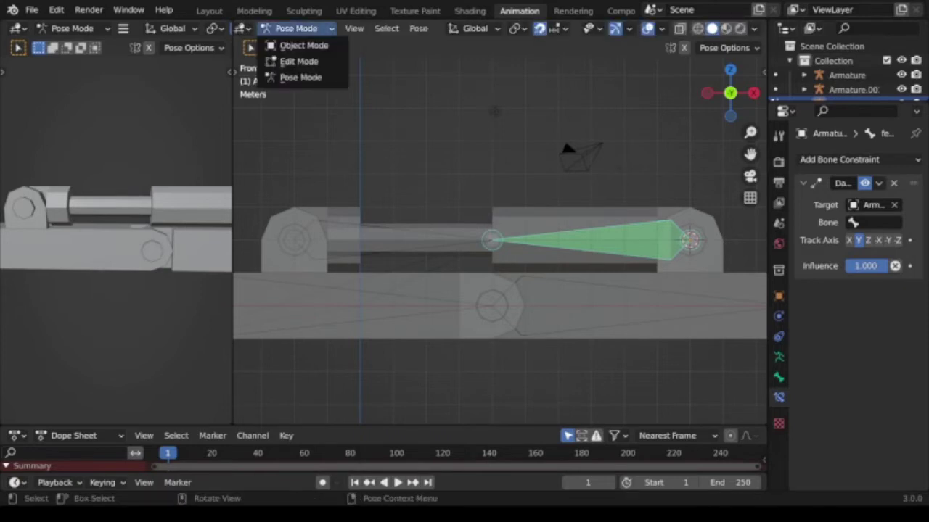
click(301, 44)
click(409, 240)
key(ctrl+z)
key(ctrl+z)
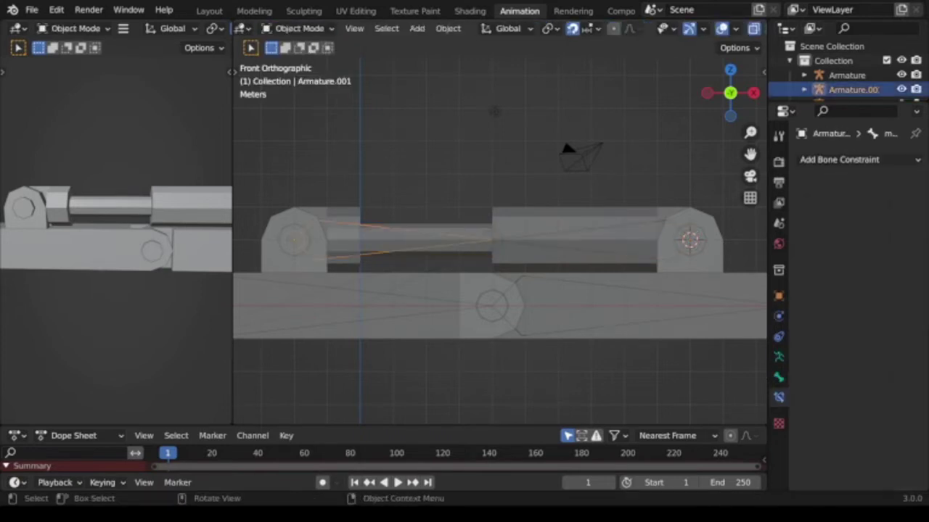
key(r)
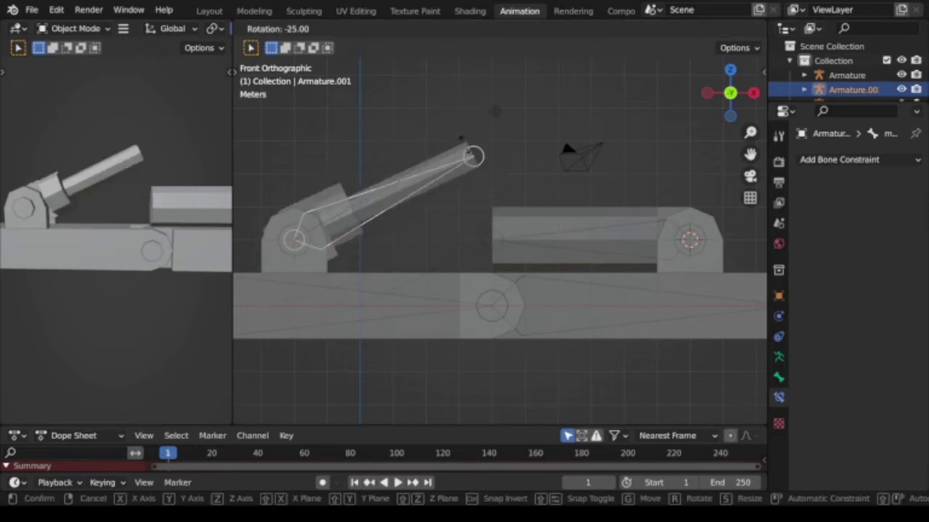
key(Escape)
click(296, 29)
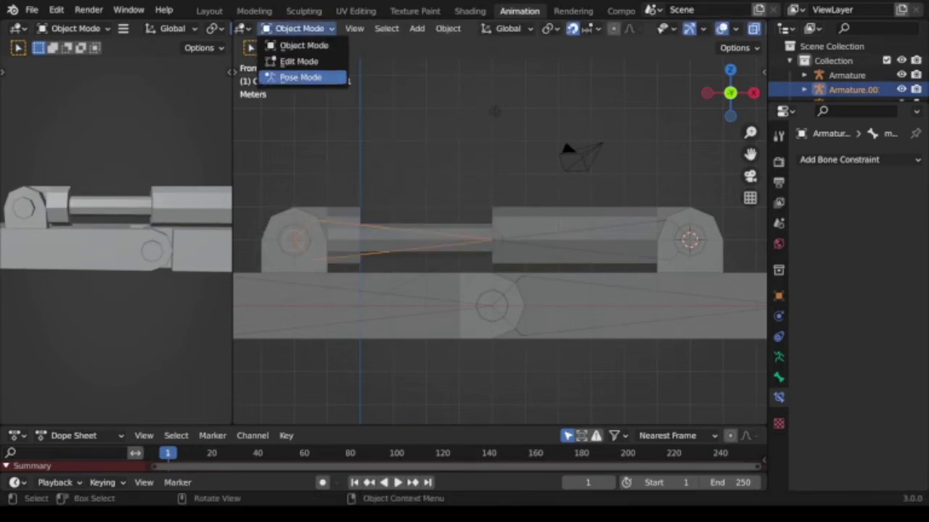
click(300, 76)
key(r)
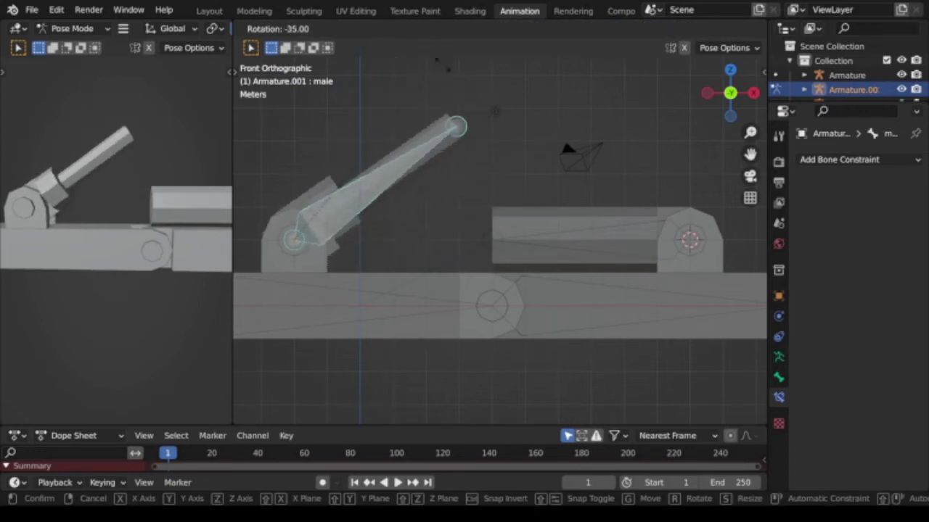
key(Escape)
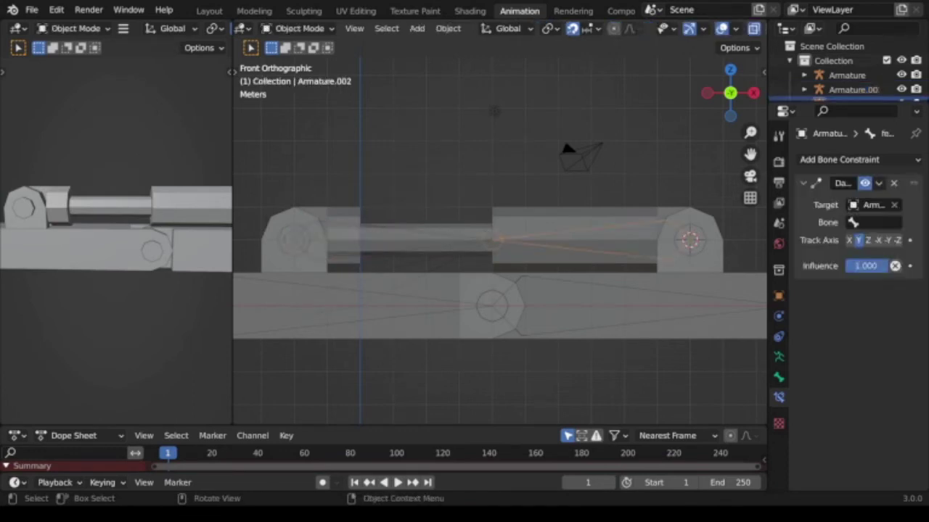
Apply a trial bone rotation, then click through Cube.010, Armature.001, Cube.009, Cube.004 and Cube.008.
key(r)
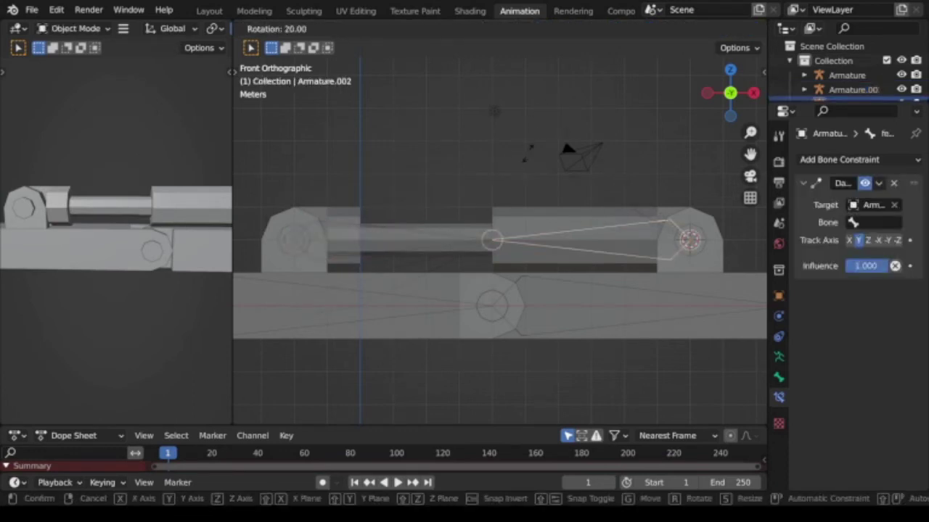
key(Return)
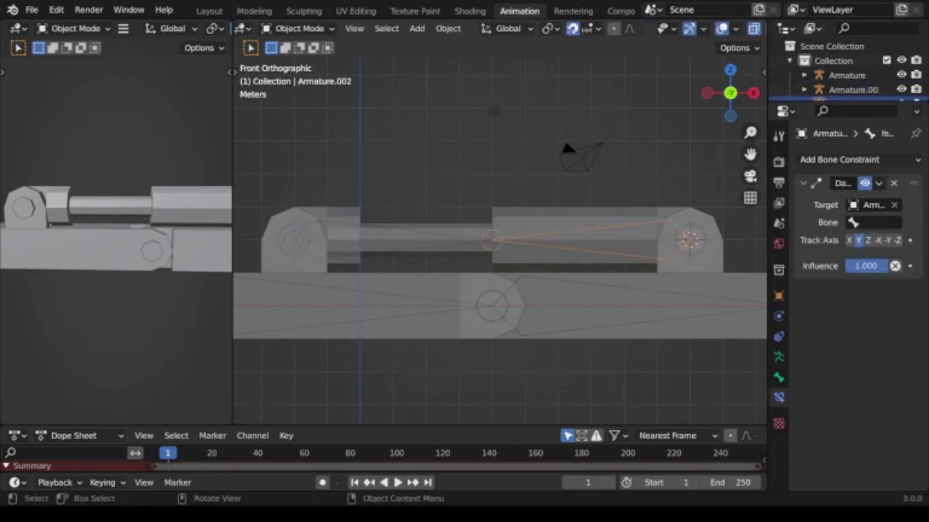
click(409, 240)
click(852, 89)
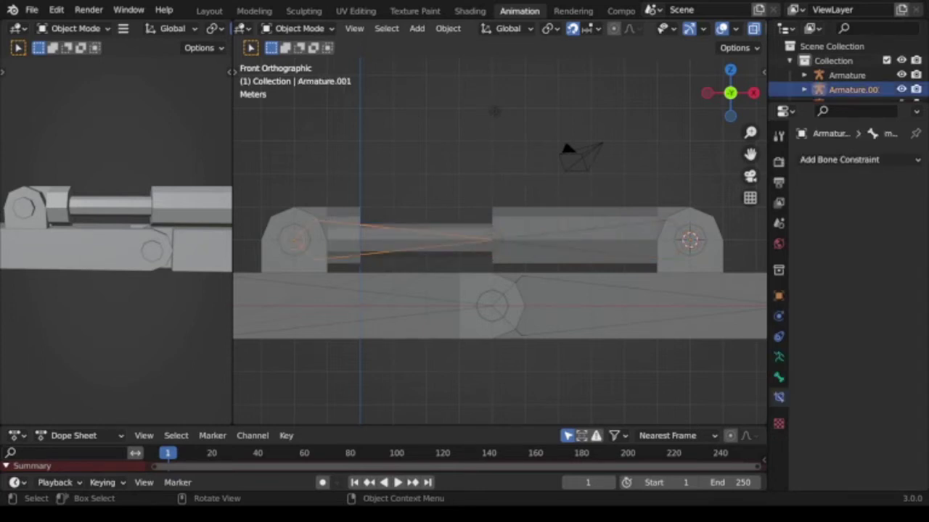
click(573, 240)
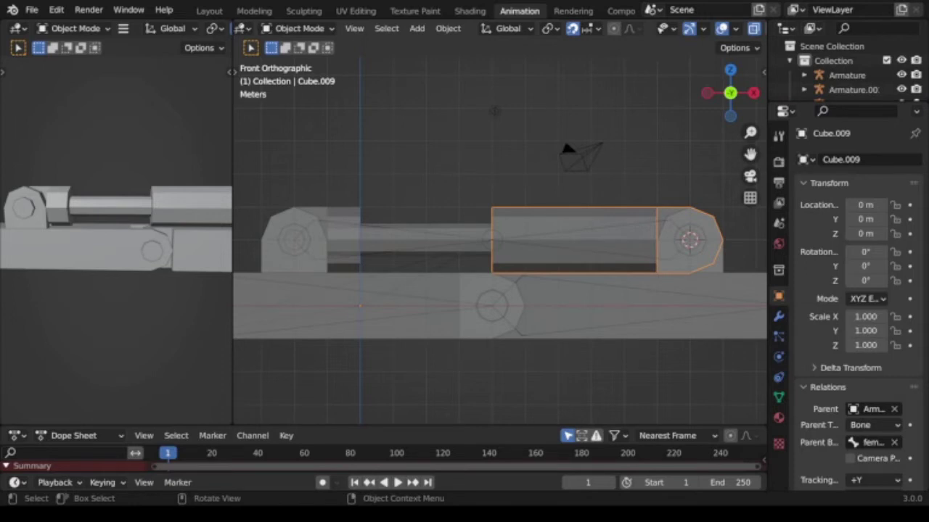
click(294, 239)
click(293, 239)
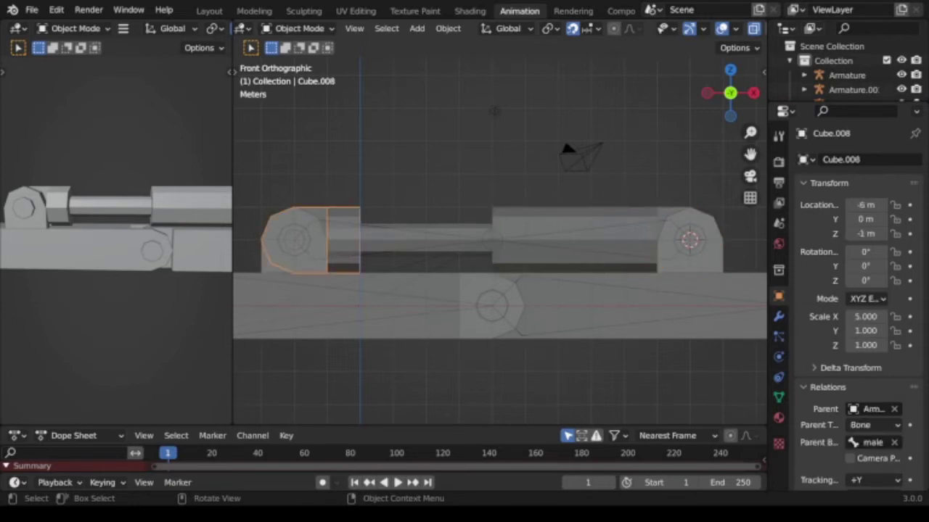
click(573, 239)
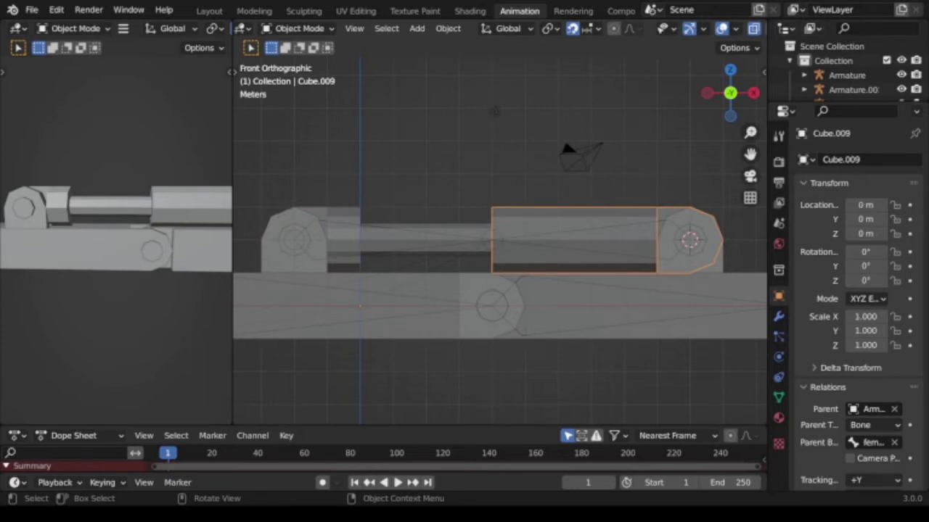
Rotate the armature to a new angle, pose the female bone, and view Armature Data properties.
key(r)
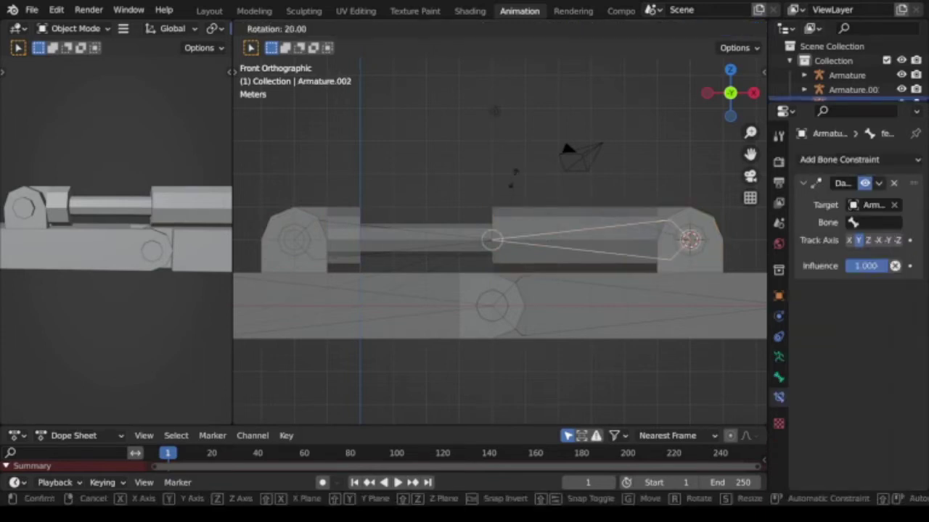
key(Return)
click(299, 28)
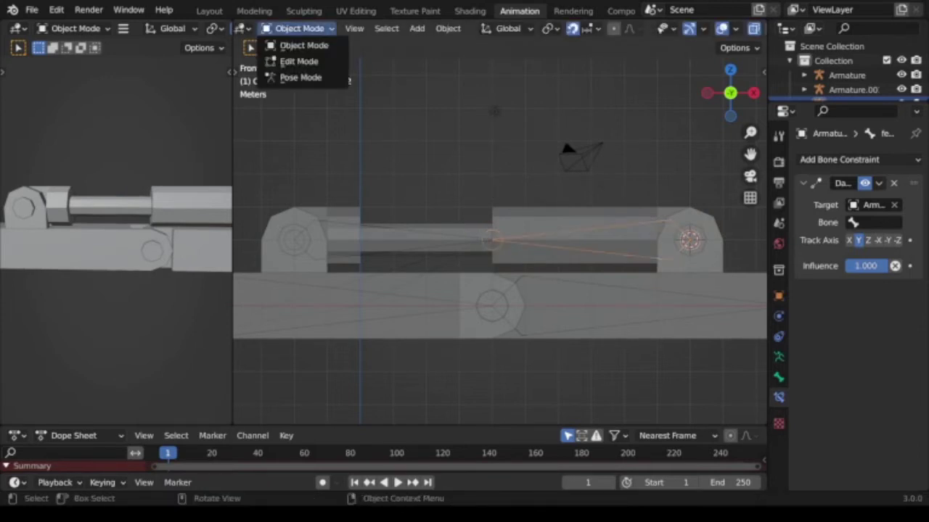
click(300, 77)
key(r)
key(Return)
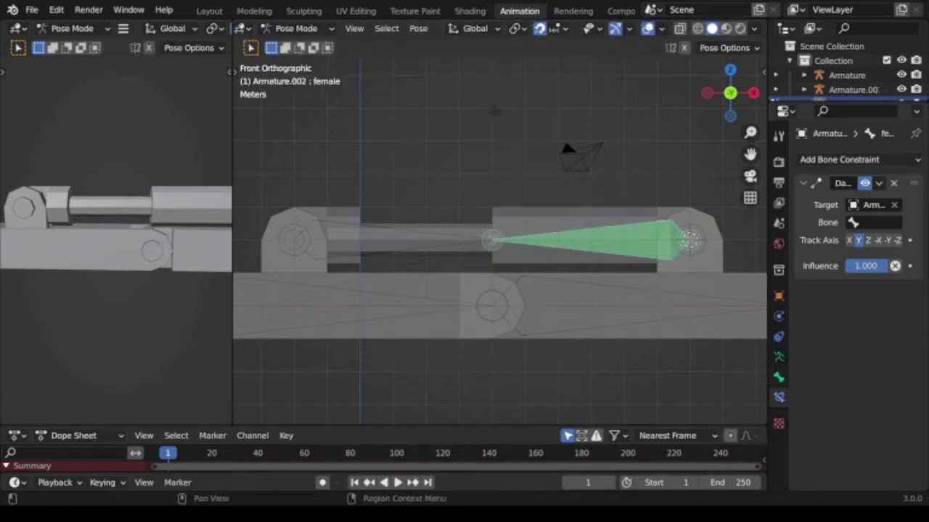
click(779, 377)
click(778, 356)
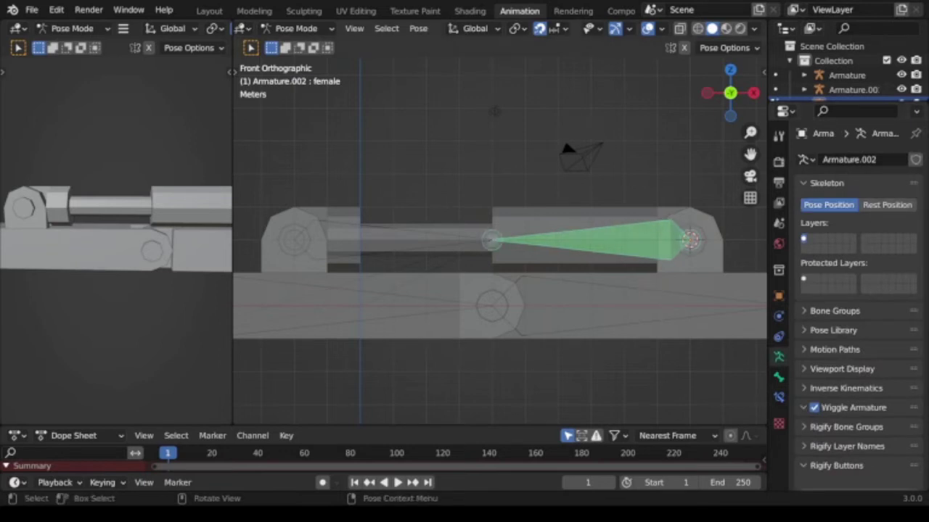
Apply the female bone's current pose as the rest pose via Pose > Apply.
key(r)
key(g)
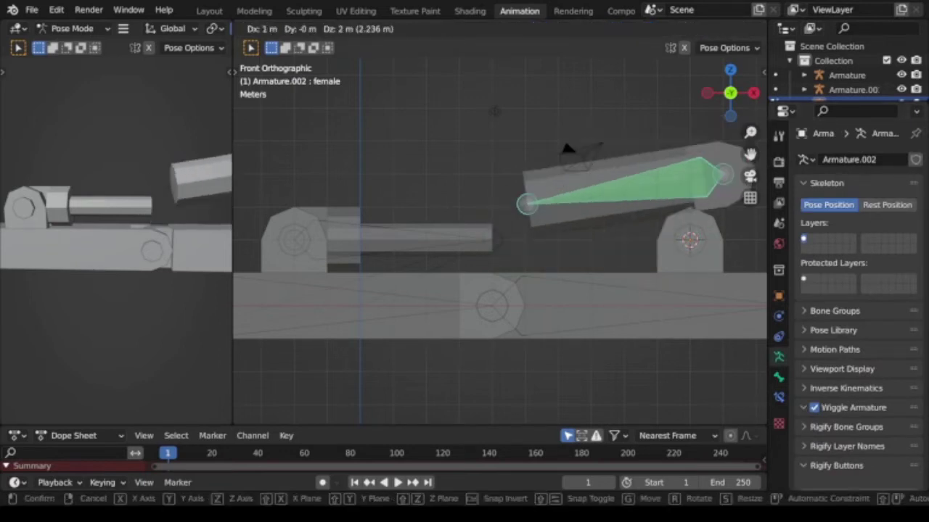
key(Escape)
click(418, 28)
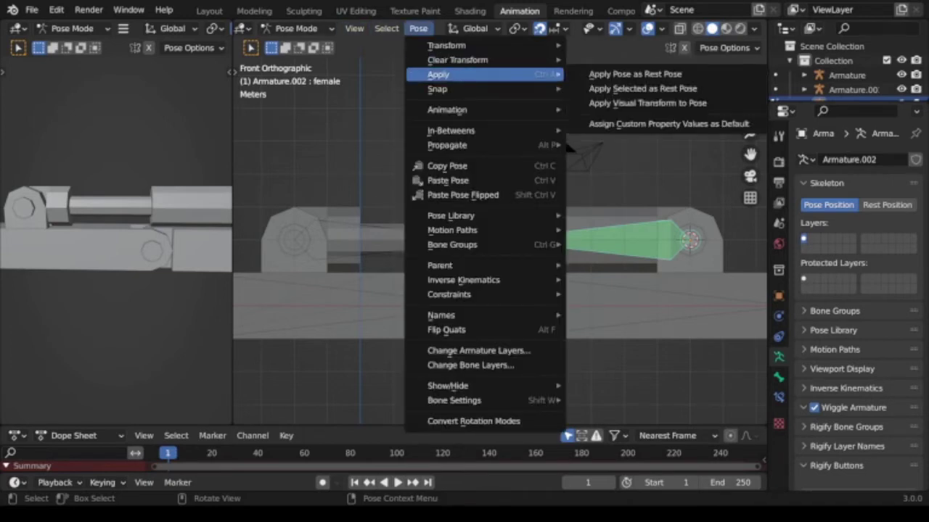
click(634, 74)
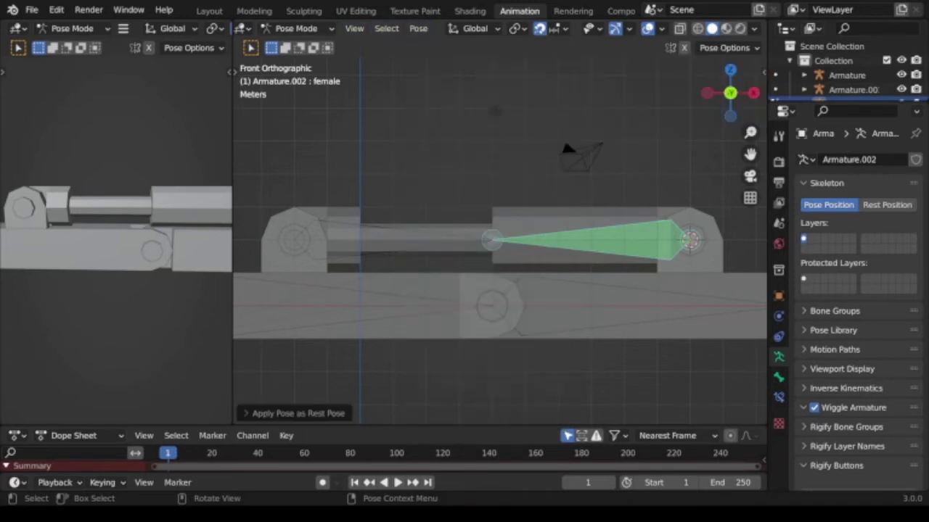
Turn snapping off and test-rotate the female bone a few times.
key(r)
key(Escape)
key(shift+Tab)
key(r)
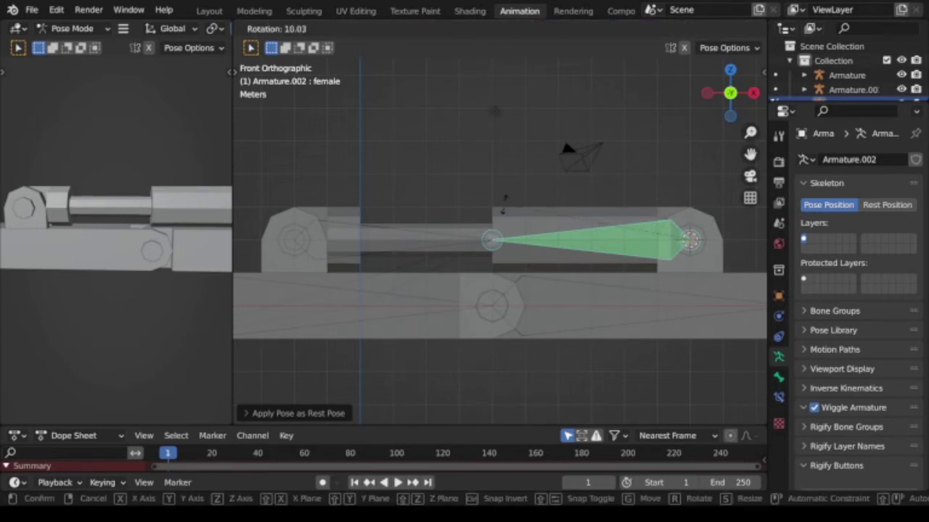
key(Escape)
key(r)
key(Escape)
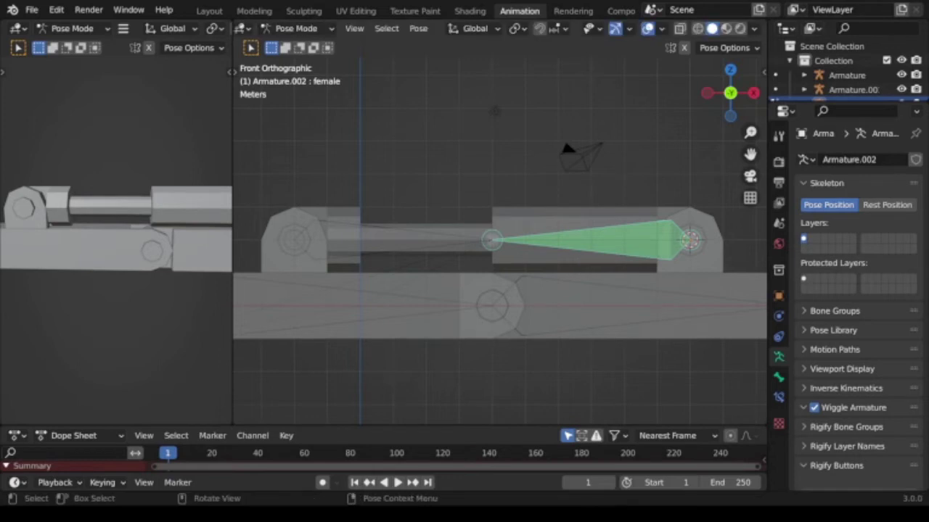
mouse_move(494, 111)
middle_down()
mouse_move(481, 136)
mouse_move(712, 225)
mouse_move(556, 87)
middle_up()
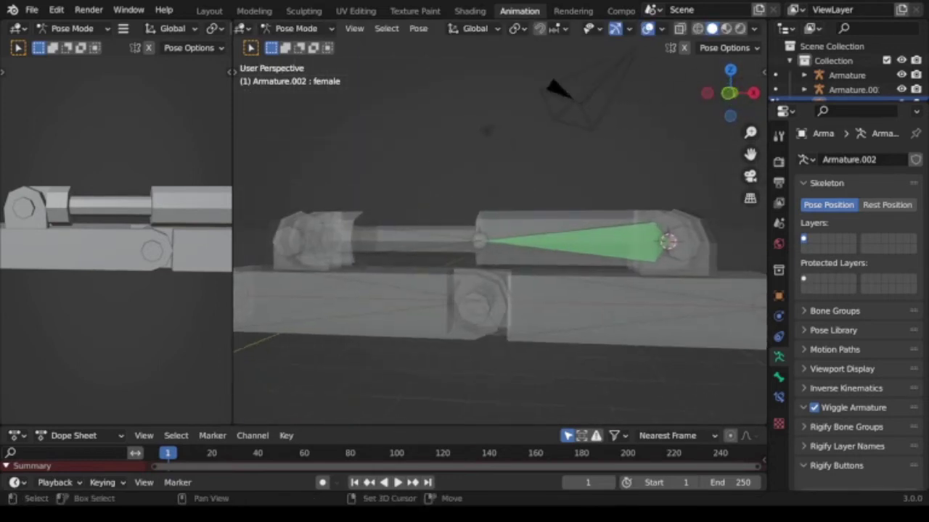
Switch the armatures back to Object Mode, viewing the piston from an angle.
click(729, 92)
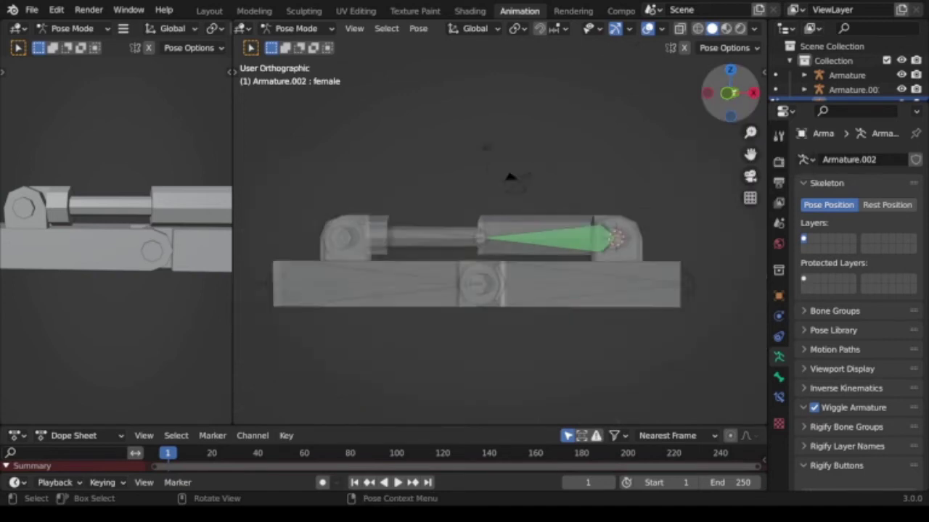
mouse_move(451, 174)
middle_down()
mouse_move(675, 279)
mouse_move(675, 348)
middle_up()
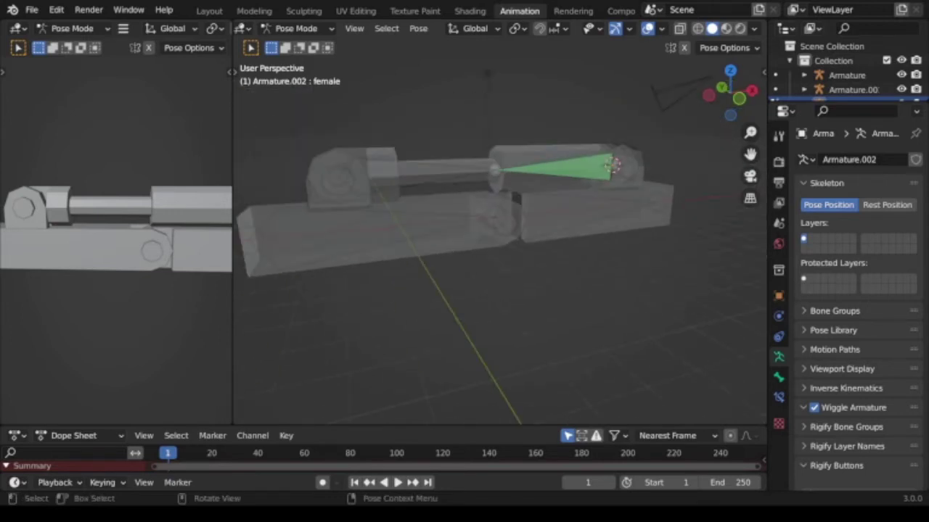
key(ctrl+Tab)
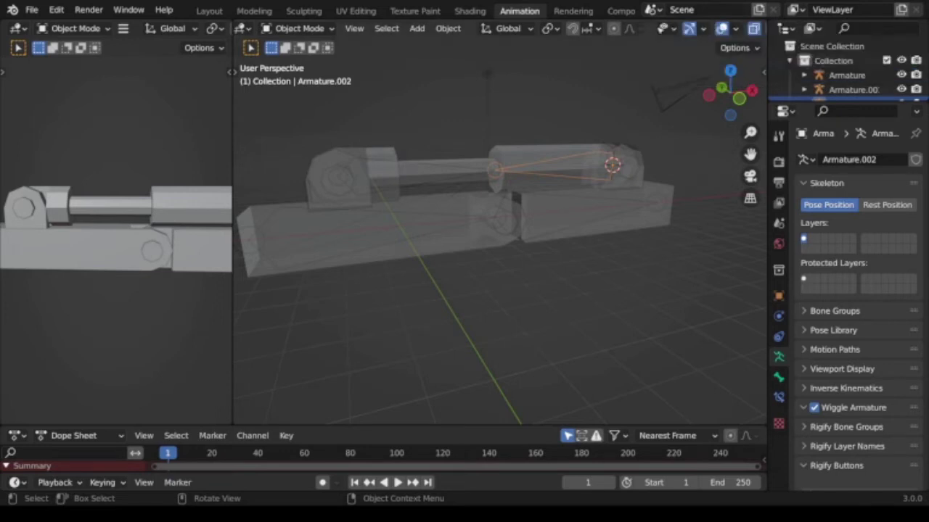
scroll(499, 242, up, 2)
middle_drag(499, 242, 486, 210)
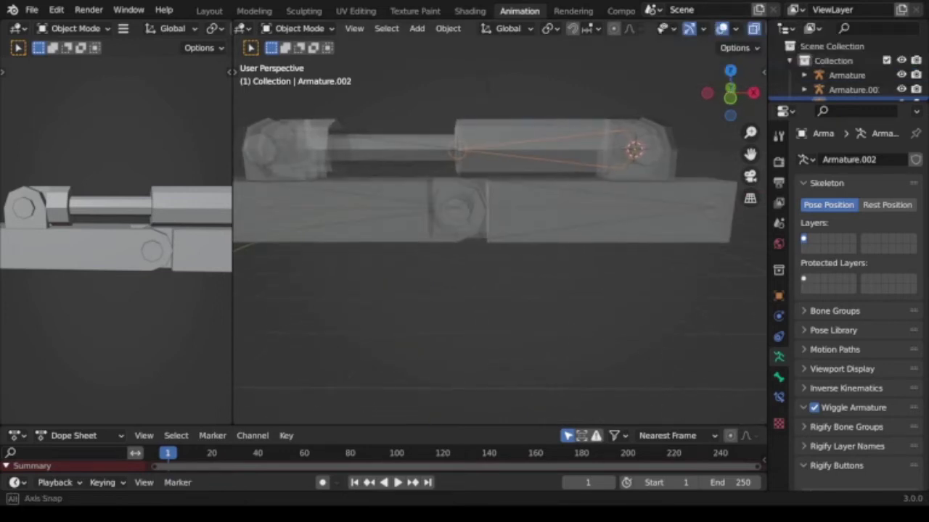
Click through Cube.009, Armature.002, Cube.010 and Armature.001, checking Armature.002's transform settings.
click(530, 149)
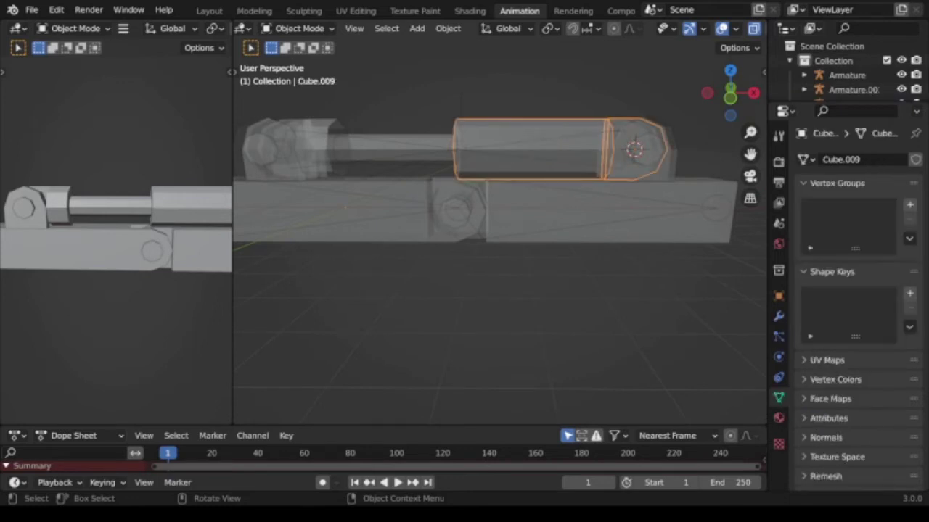
click(530, 149)
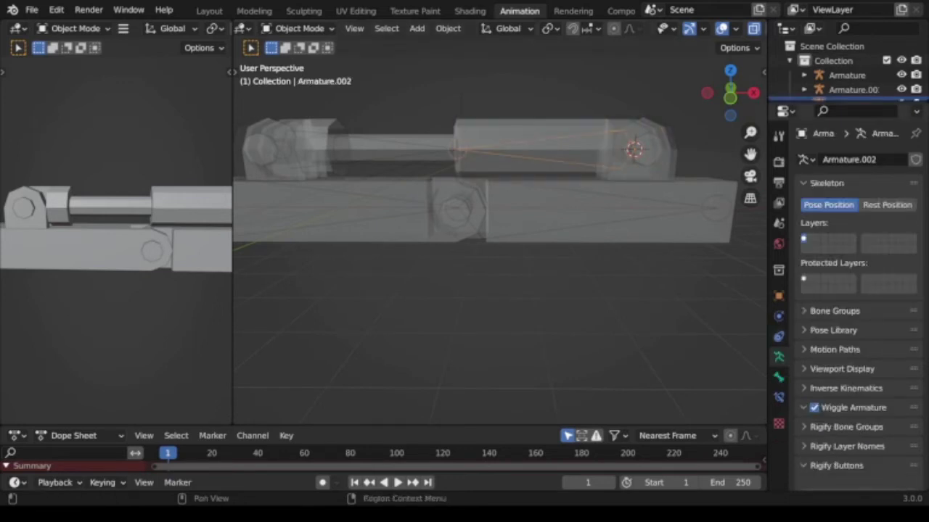
click(779, 296)
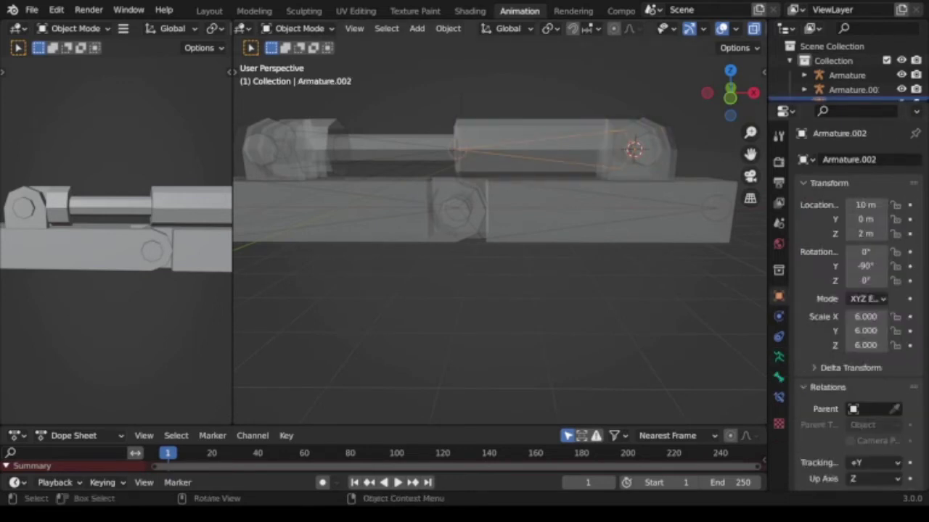
click(381, 150)
click(381, 151)
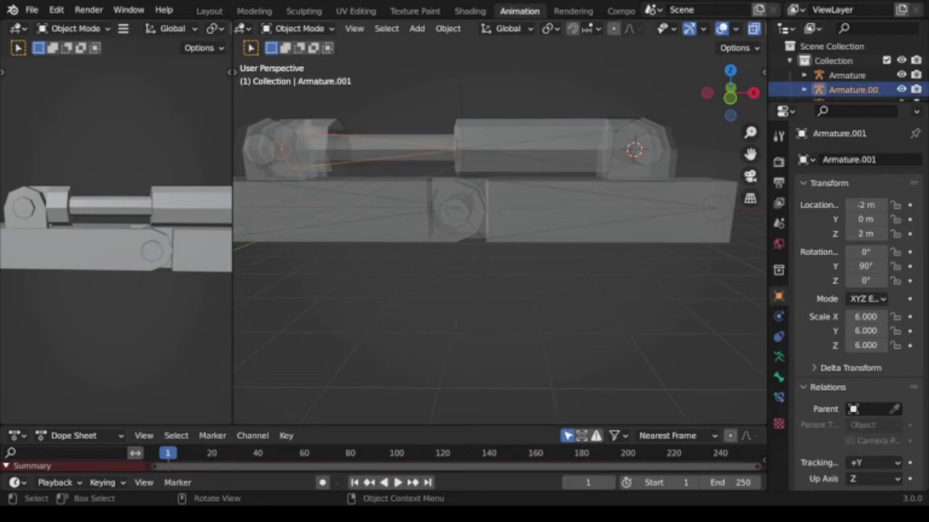
click(530, 149)
click(530, 149)
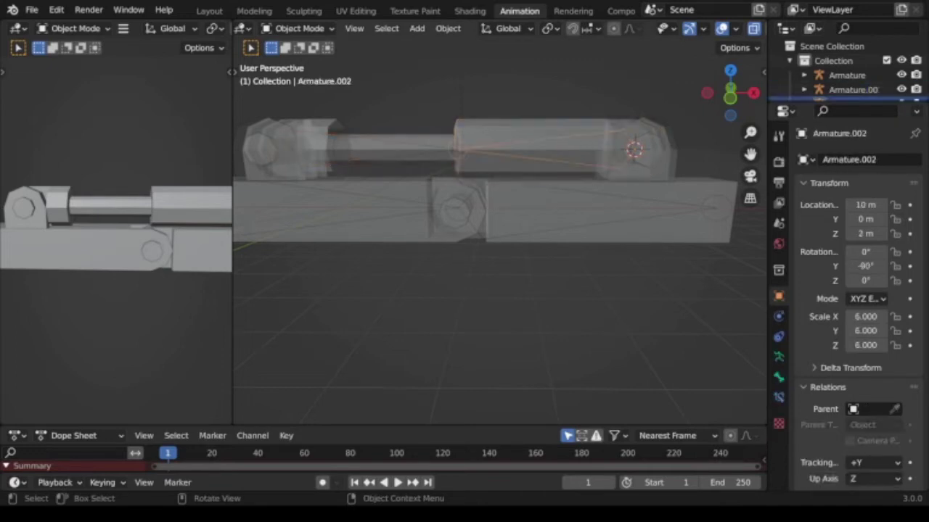
Test-rotate Armature.002, cancel, and switch to the front orthographic view.
key(r)
key(Escape)
mouse_move(500, 239)
middle_down()
mouse_move(443, 232)
mouse_move(493, 275)
middle_up()
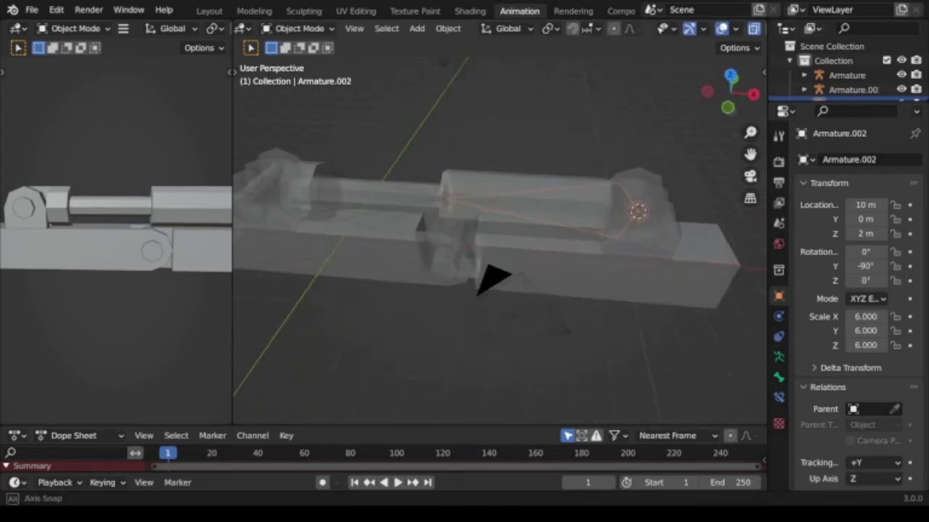
key(KP_1)
Set the Transform Pivot Point to Individual Origins.
click(549, 28)
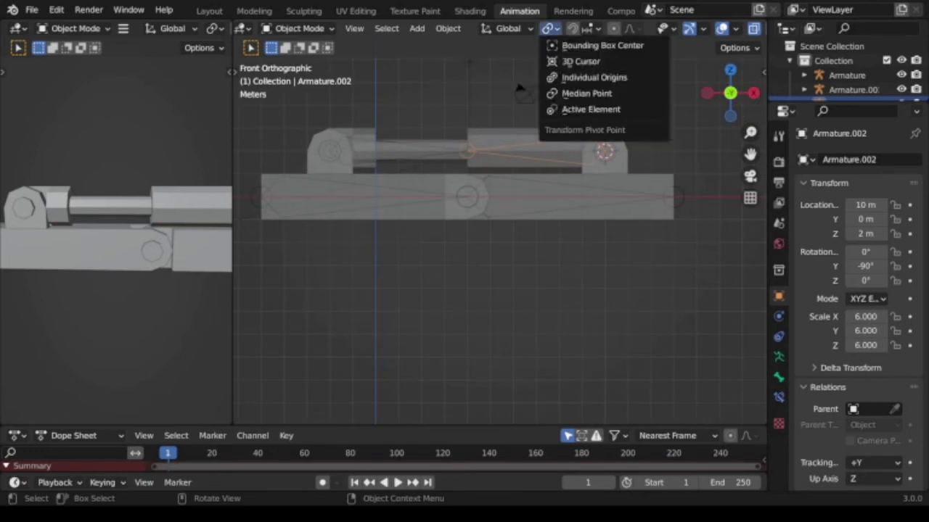
key(Down)
key(Up)
key(Up)
key(Up)
key(Down)
key(Down)
key(Down)
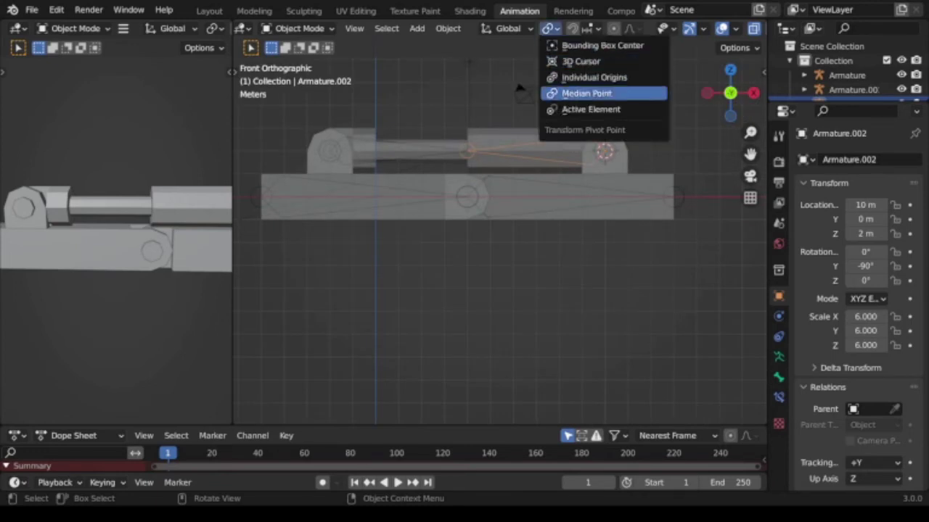
key(Up)
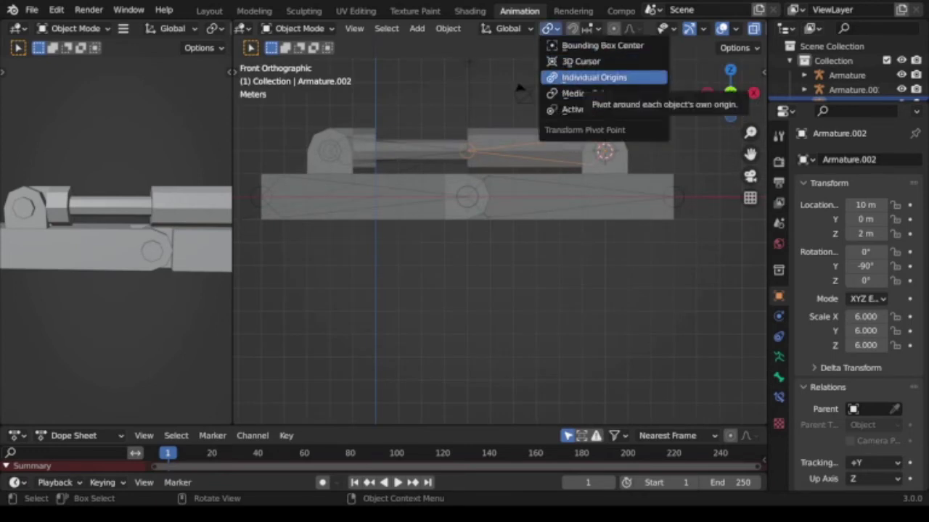
key(Up)
key(Down)
key(Down)
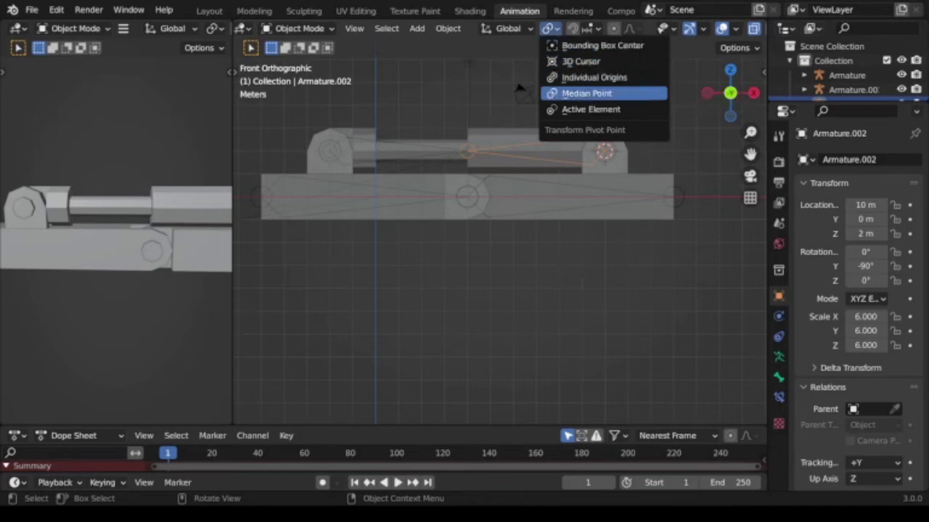
key(Escape)
click(548, 28)
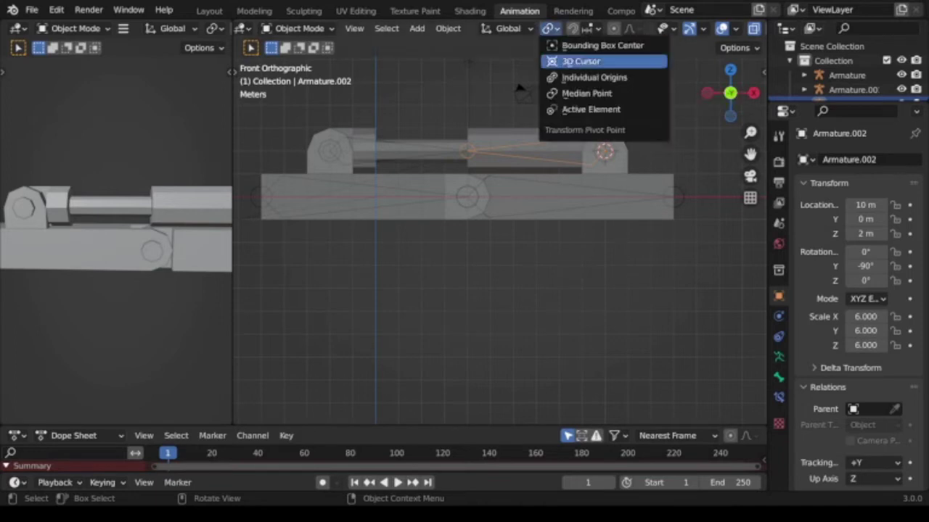
key(Down)
key(Return)
Test-rotate Armature.002, then delete it from the scene.
key(r)
key(Escape)
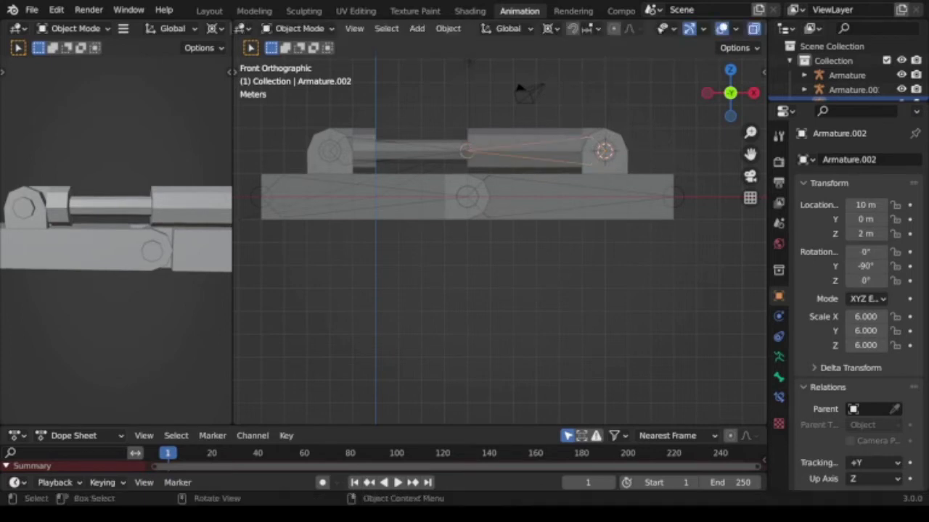
middle_drag(521, 91, 523, 110)
key(x)
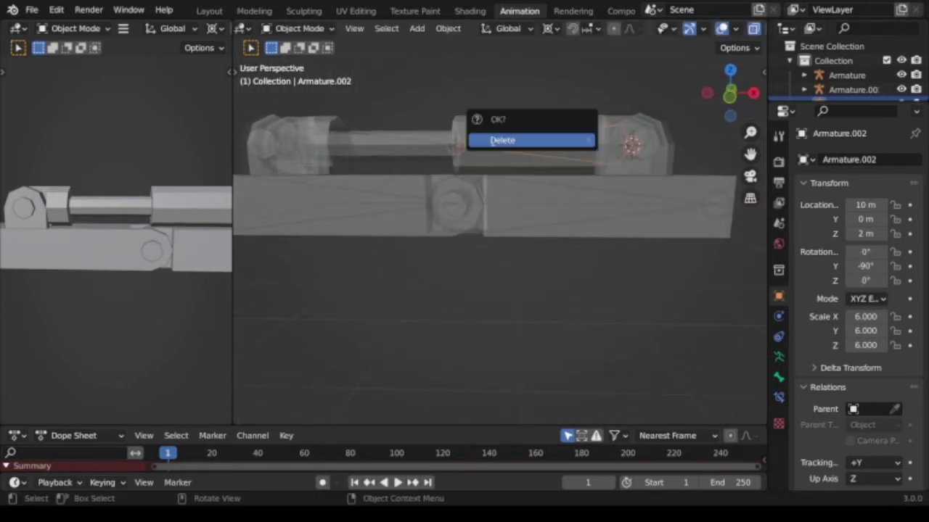
click(507, 140)
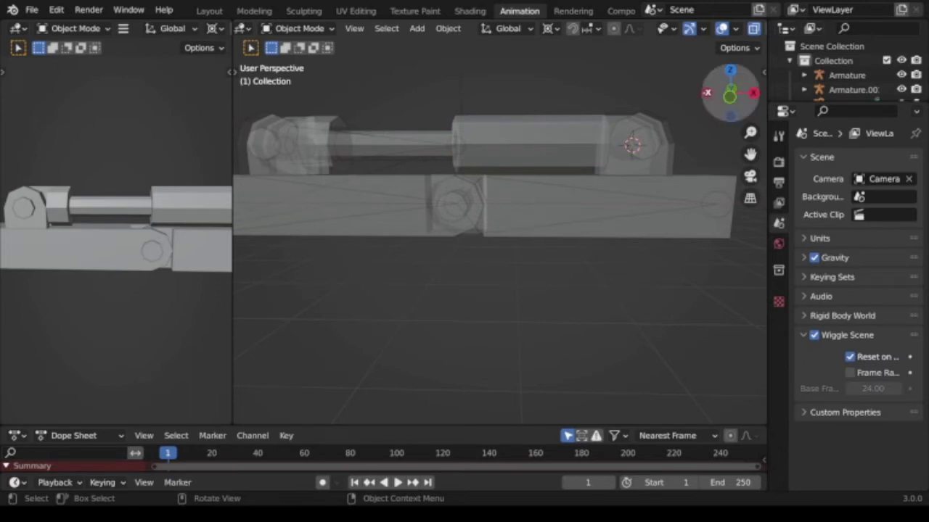
click(730, 93)
click(729, 93)
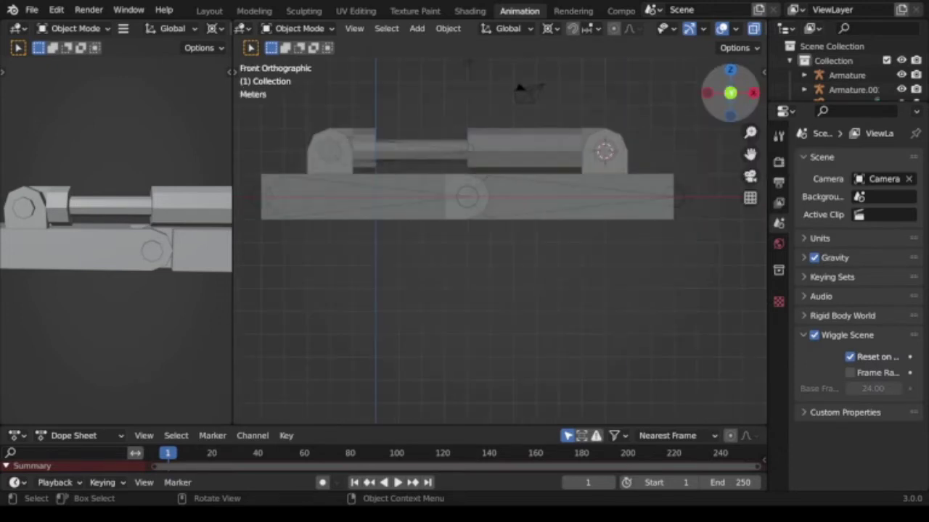
Add a single-bone armature, rotate it -90° and scale it by 6 to fit the right cylinder.
key(shift+a)
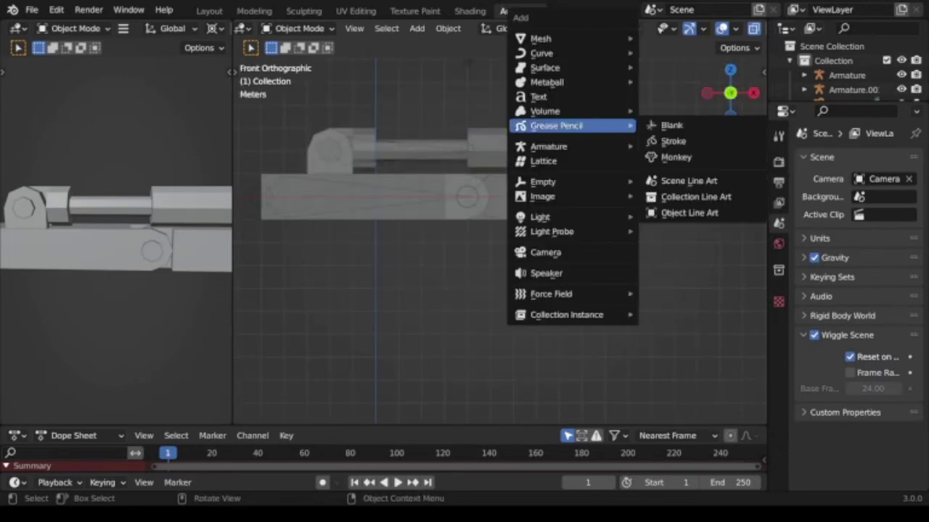
click(678, 145)
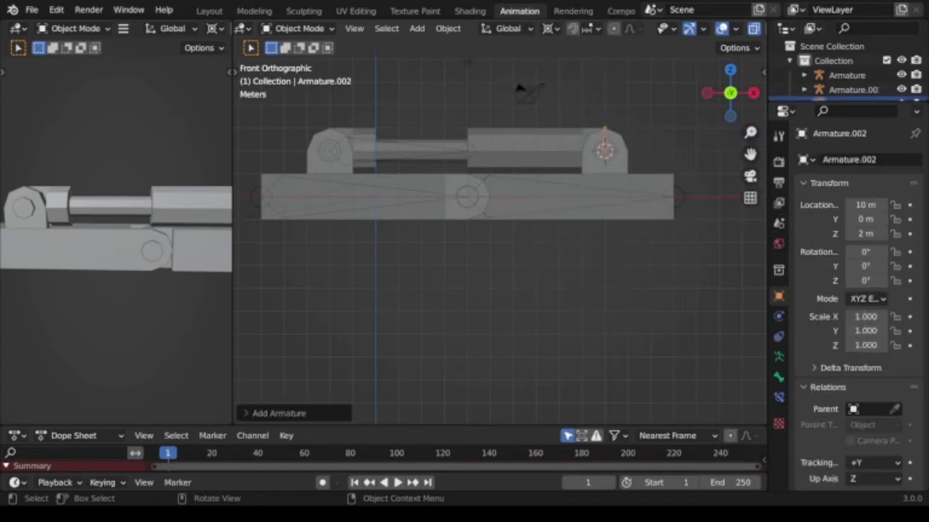
text(r)
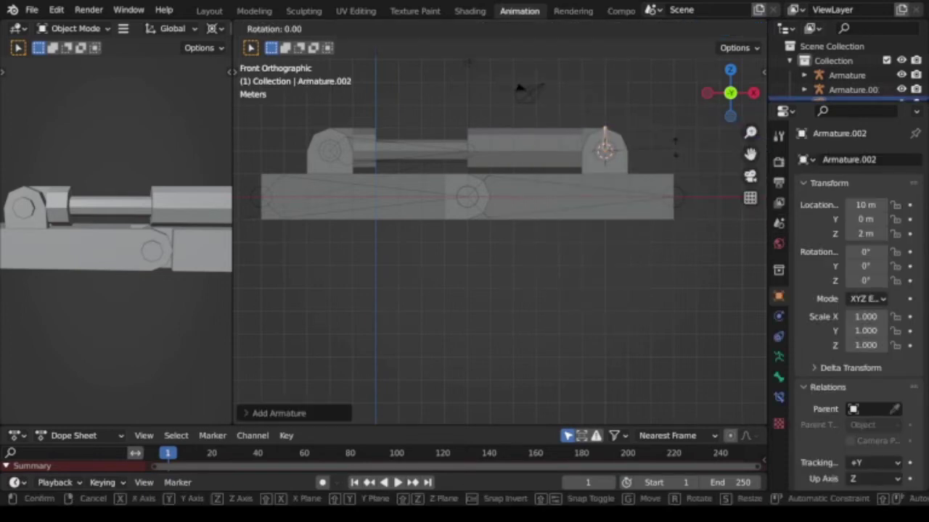
text(-90)
key(Return)
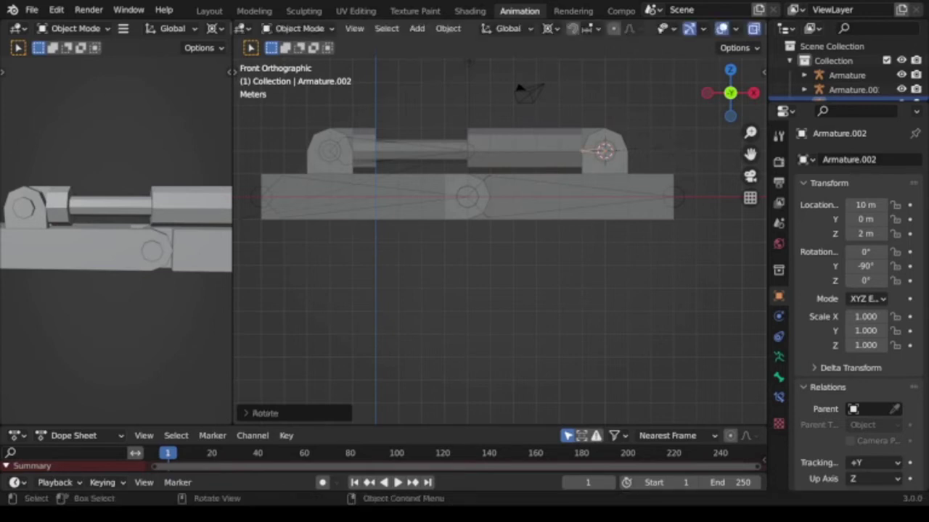
text(s6)
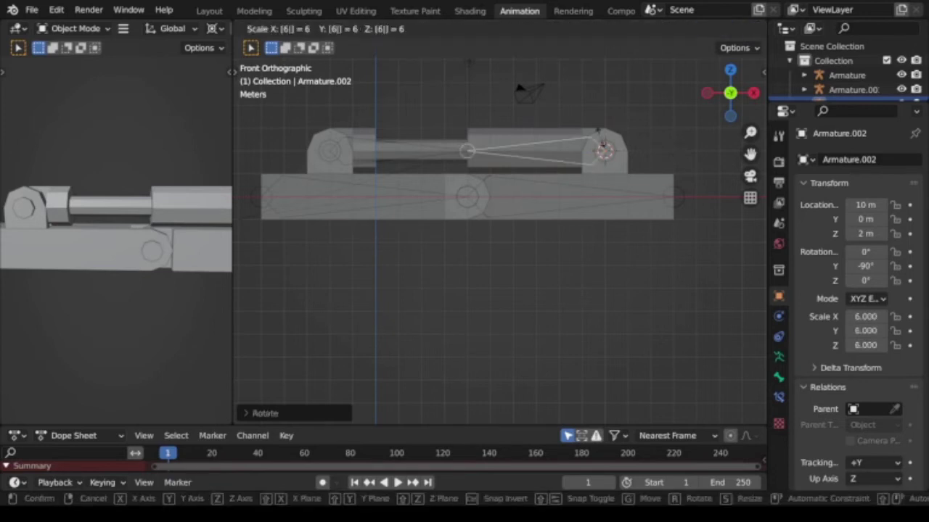
key(Return)
Parent the right cylinder mesh Cube.009 to the bone in Pose Mode, then test with a cancelled rotation.
click(522, 150)
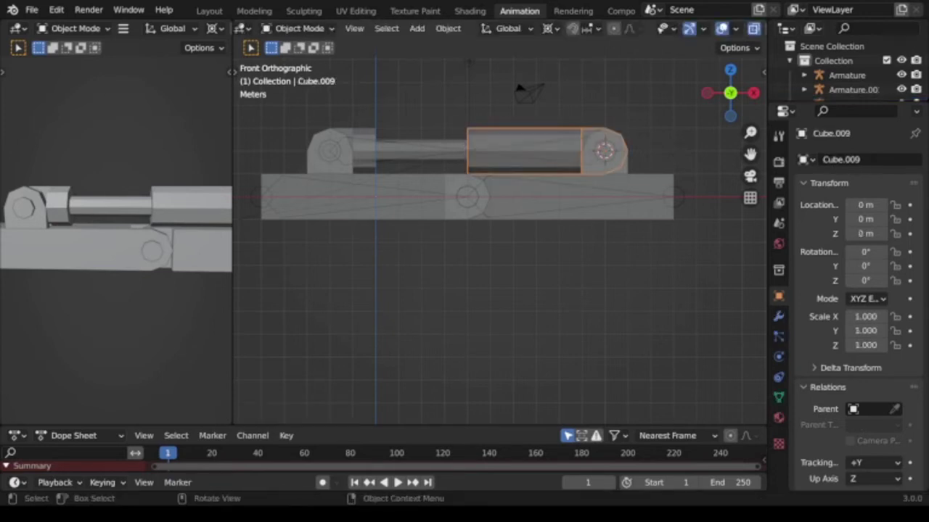
shift+click(522, 150)
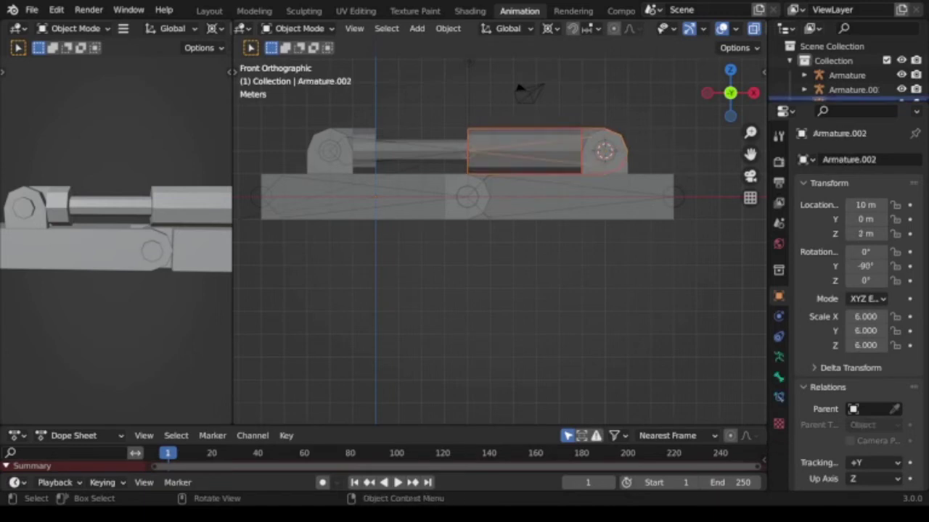
click(297, 28)
click(293, 74)
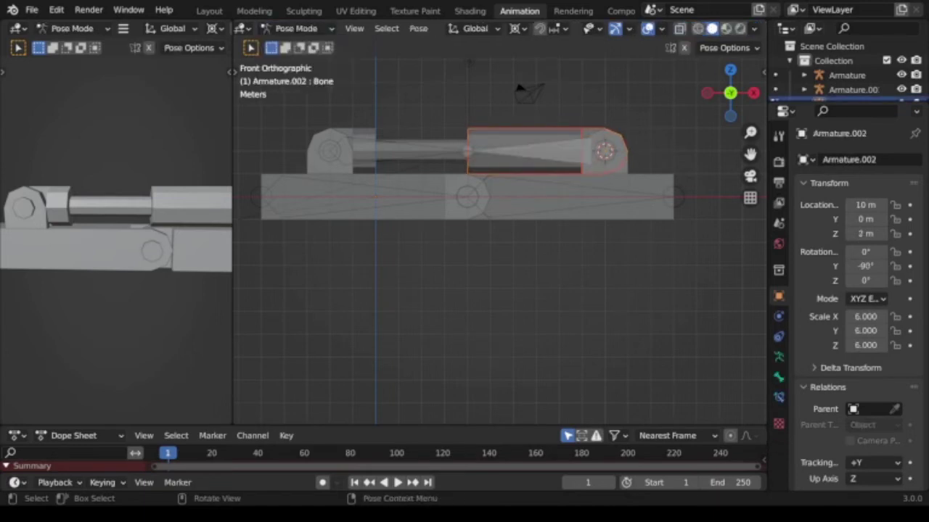
click(529, 150)
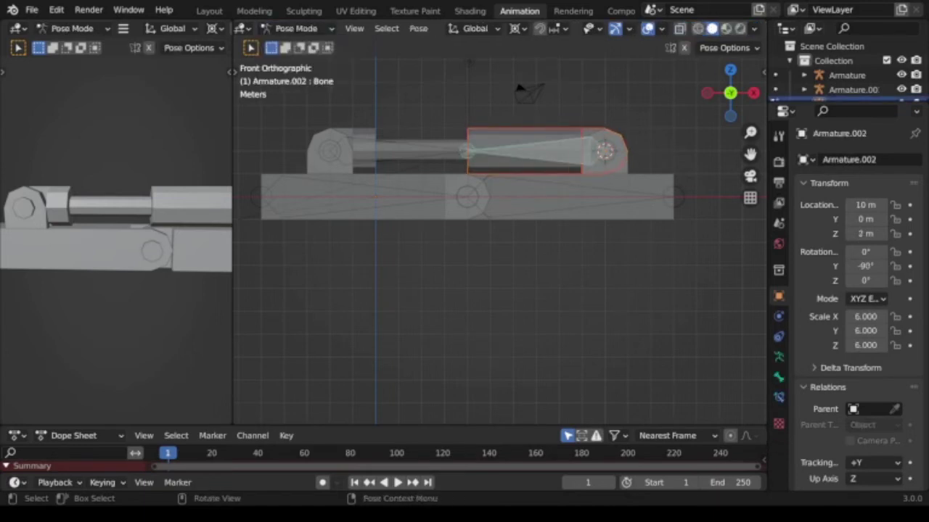
key(ctrl+p)
click(468, 141)
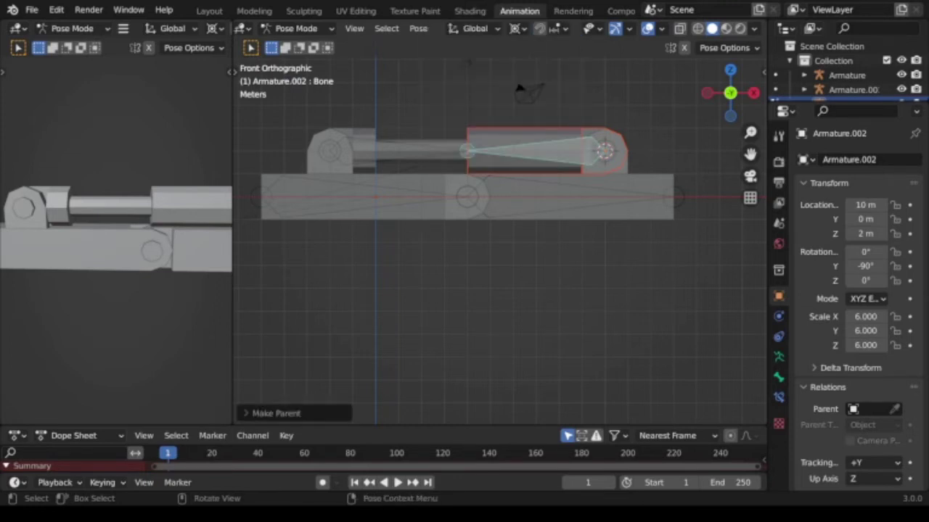
key(r)
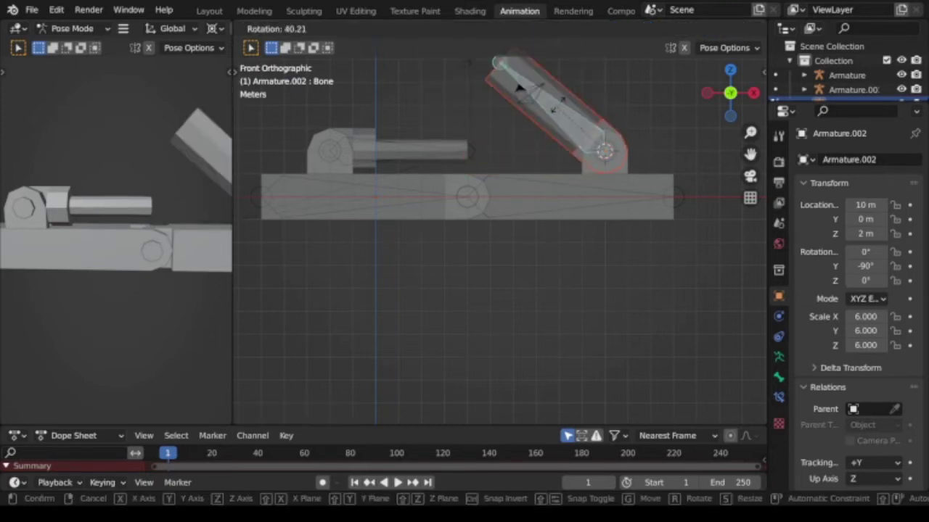
key(Escape)
key(alt+a)
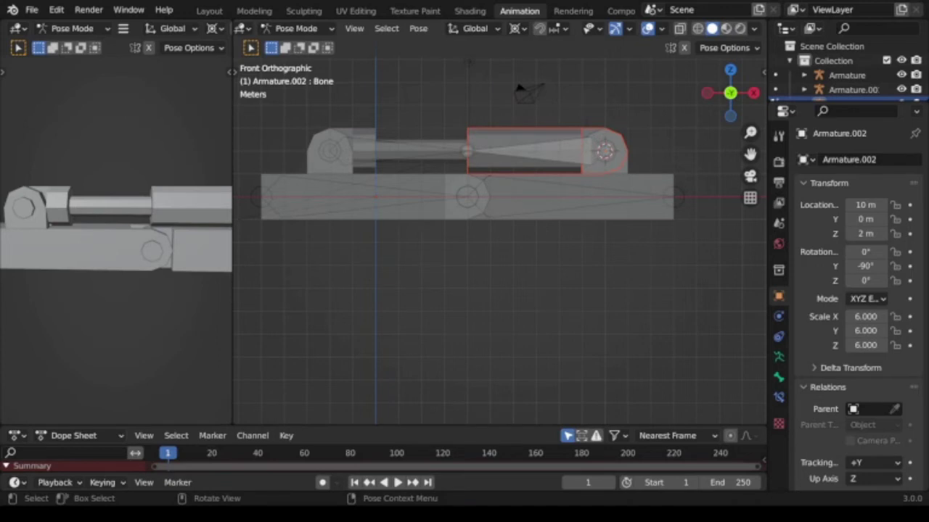
Add a Damped Track constraint to the right piston bone targeting the left piston's armature.
key(a)
click(778, 397)
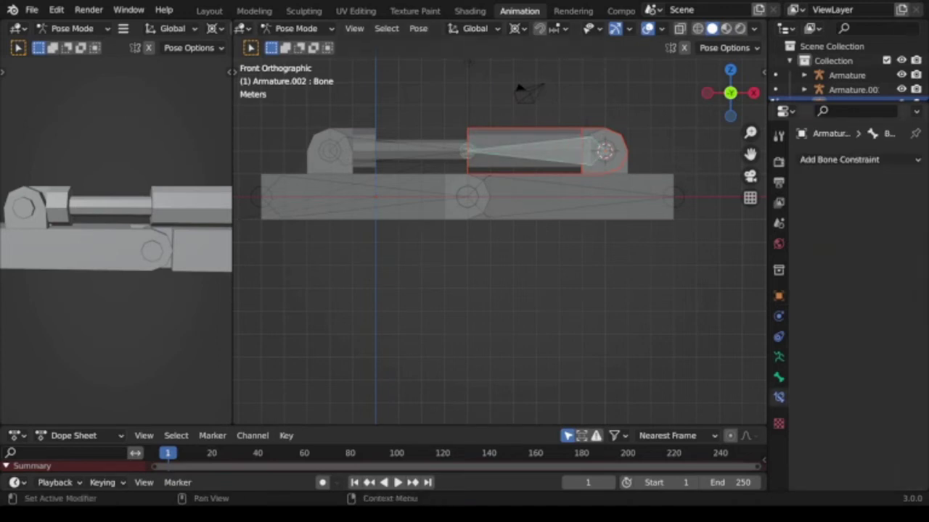
click(842, 159)
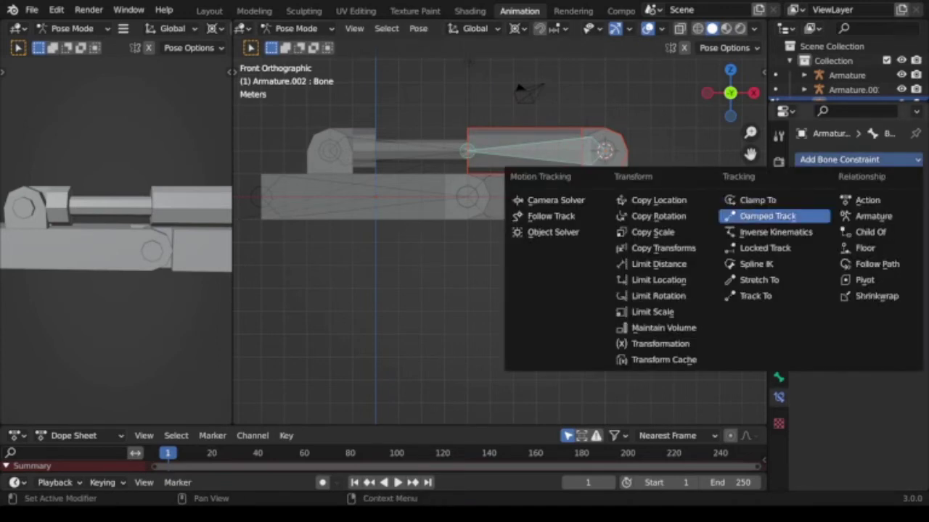
click(767, 216)
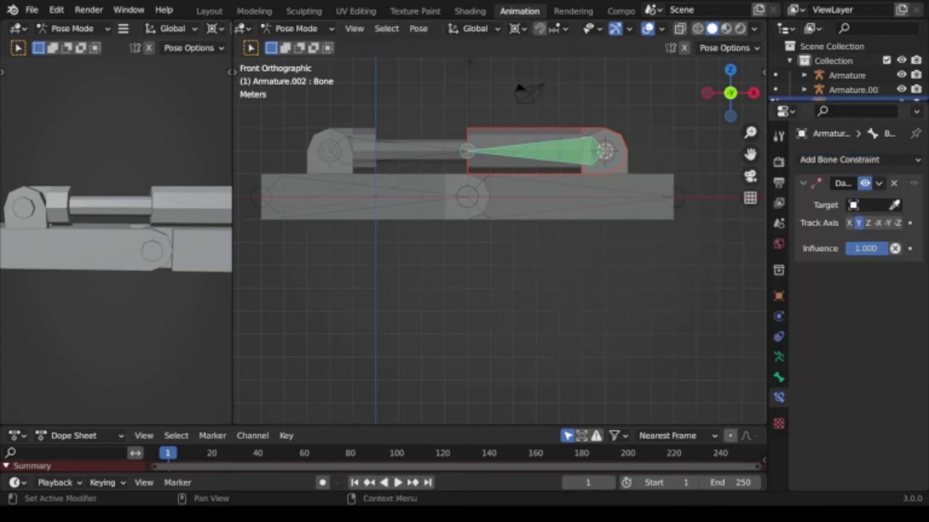
click(894, 205)
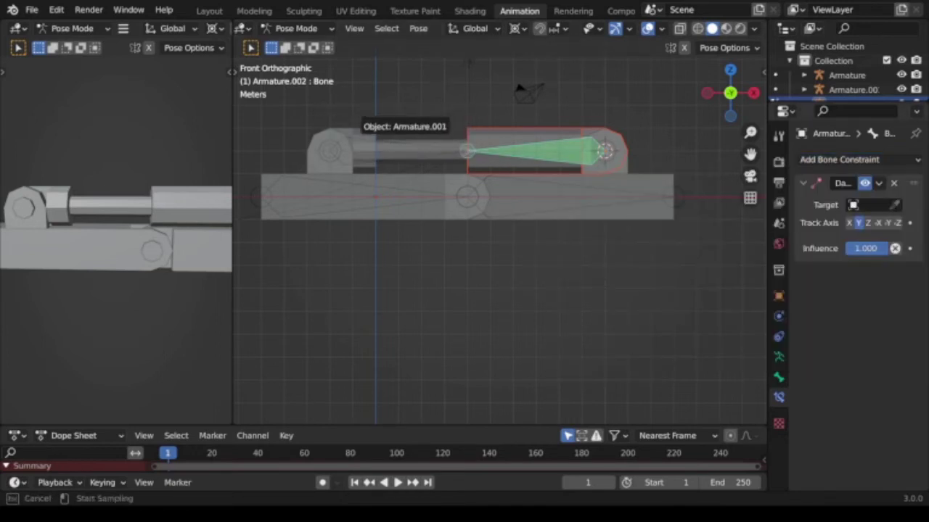
click(401, 137)
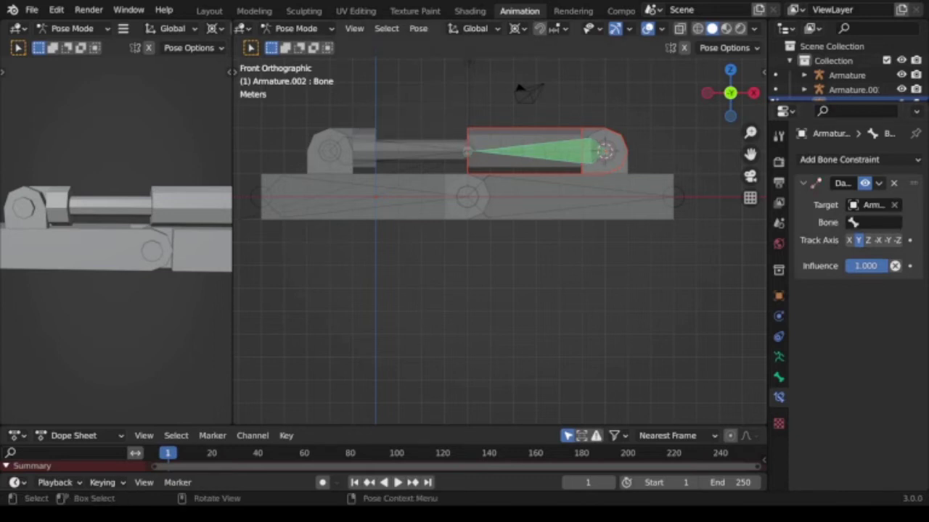
Give the left piston bone a Damped Track constraint aimed at the right piston's armature.
key(ctrl+Tab)
click(406, 151)
click(407, 151)
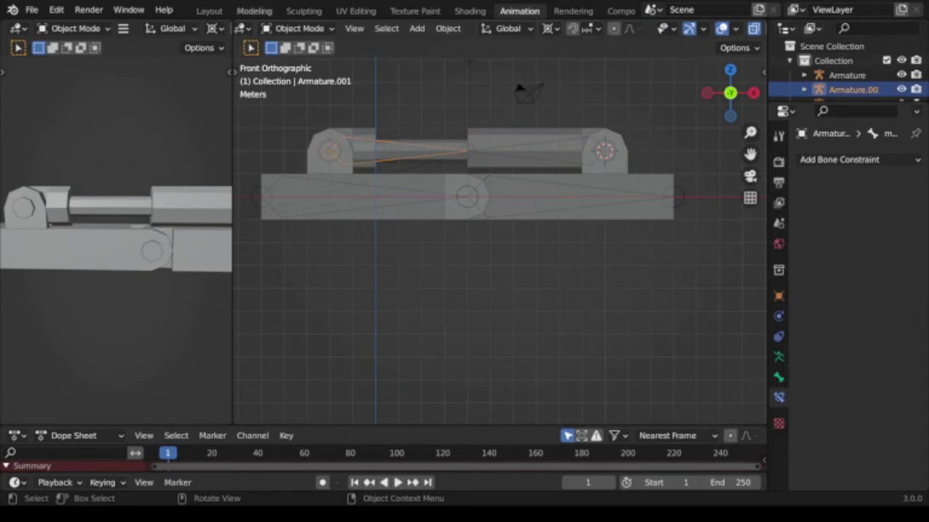
click(298, 29)
click(298, 77)
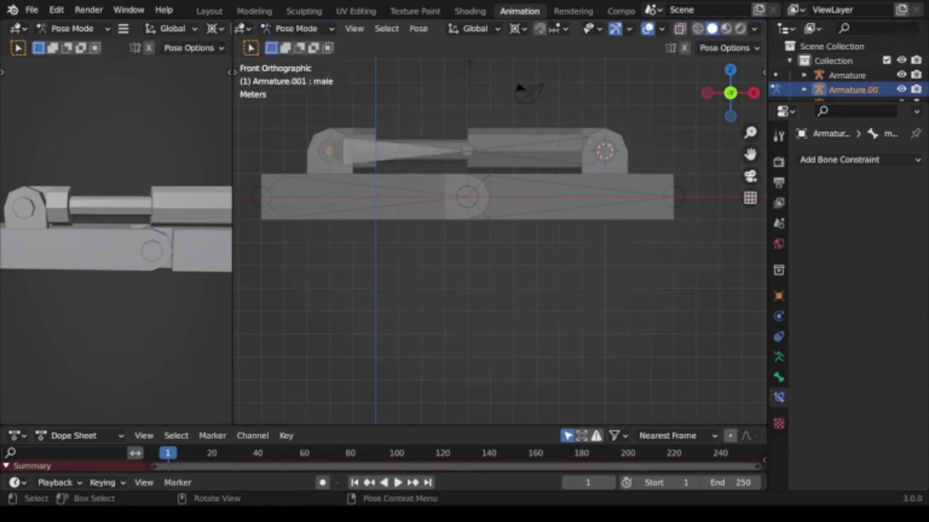
click(839, 160)
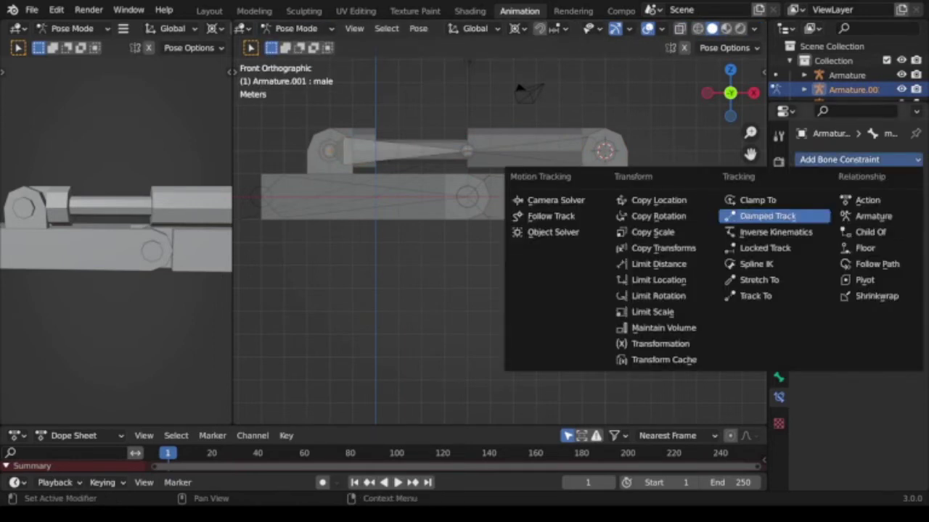
click(767, 215)
click(874, 205)
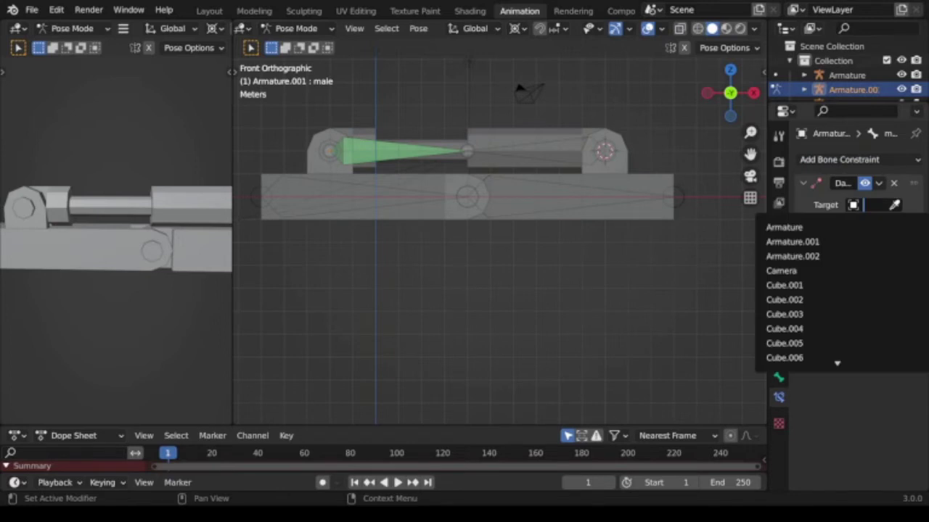
click(894, 205)
click(524, 129)
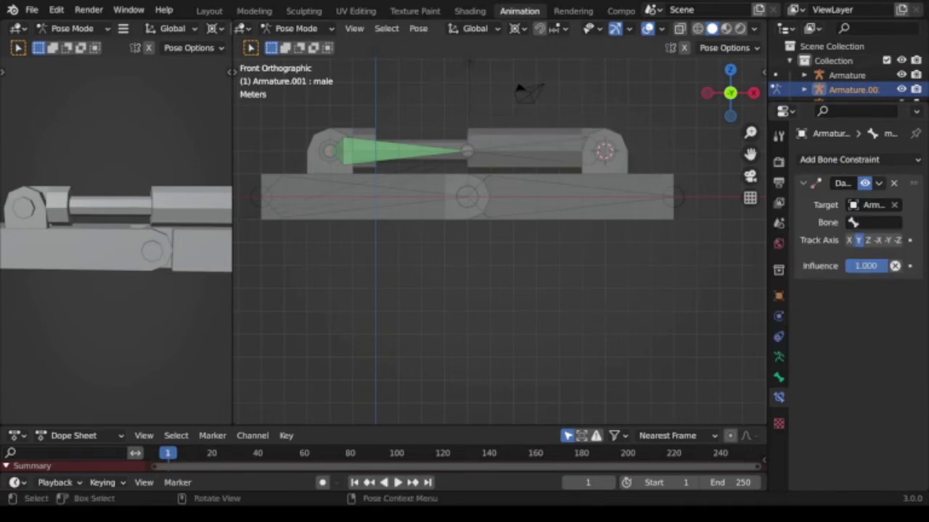
key(ctrl+Tab)
Put the main Armature in Pose Mode and test-rotate Bone 2 around Y, then cancel.
click(508, 195)
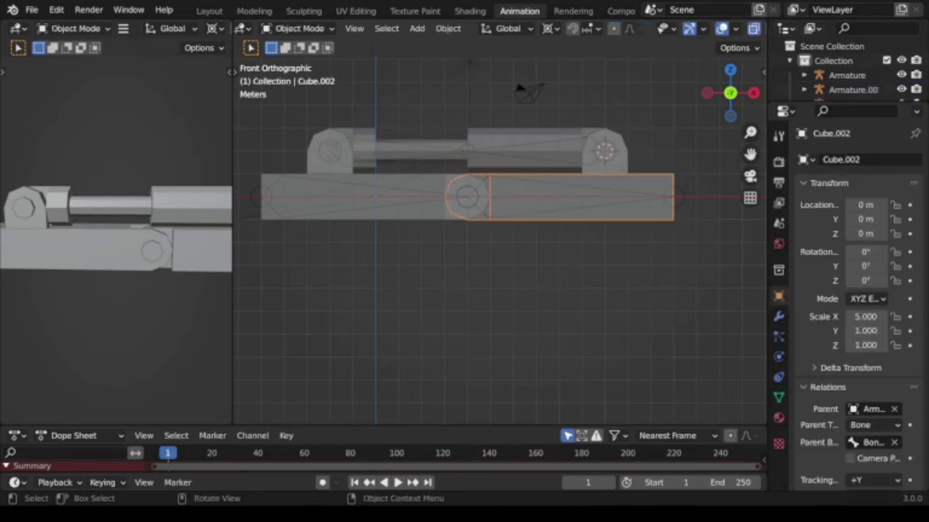
click(508, 196)
key(ctrl+Tab)
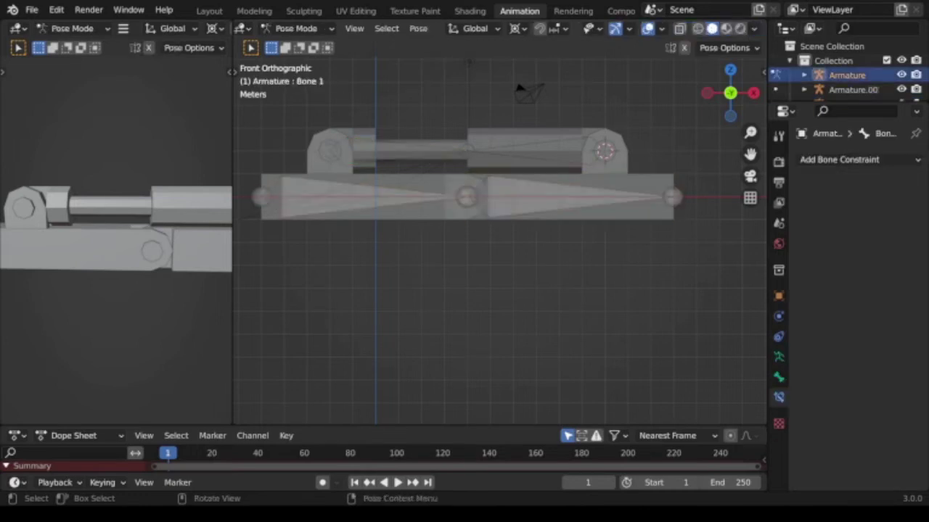
click(566, 196)
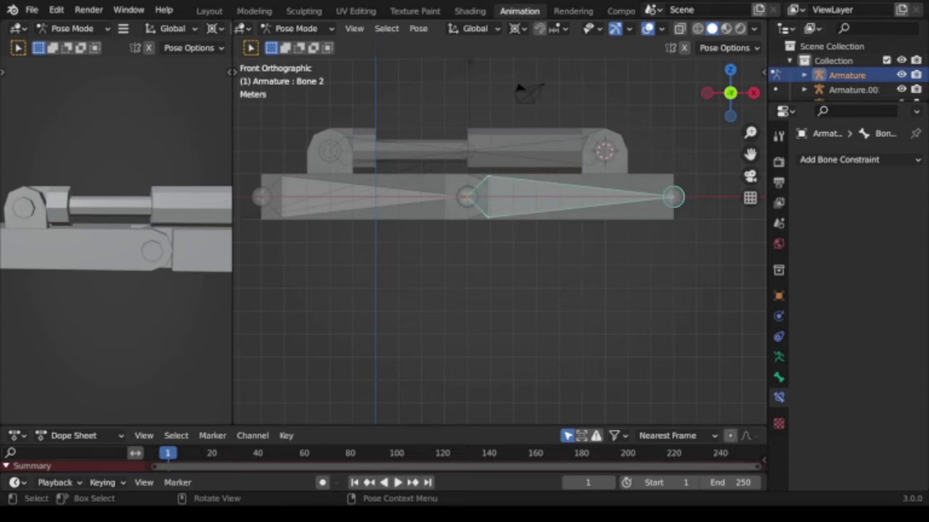
key(r)
key(y)
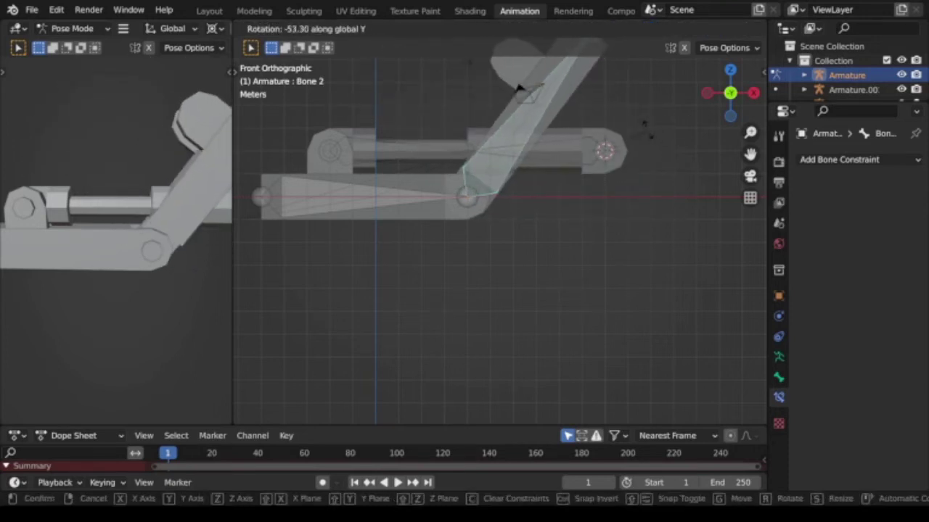
key(Escape)
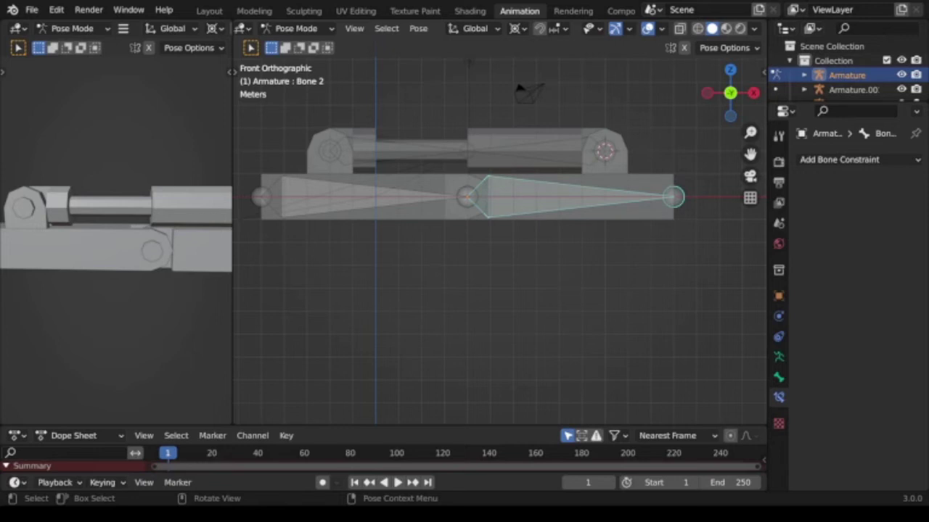
shift+middle_drag(464, 290, 503, 310)
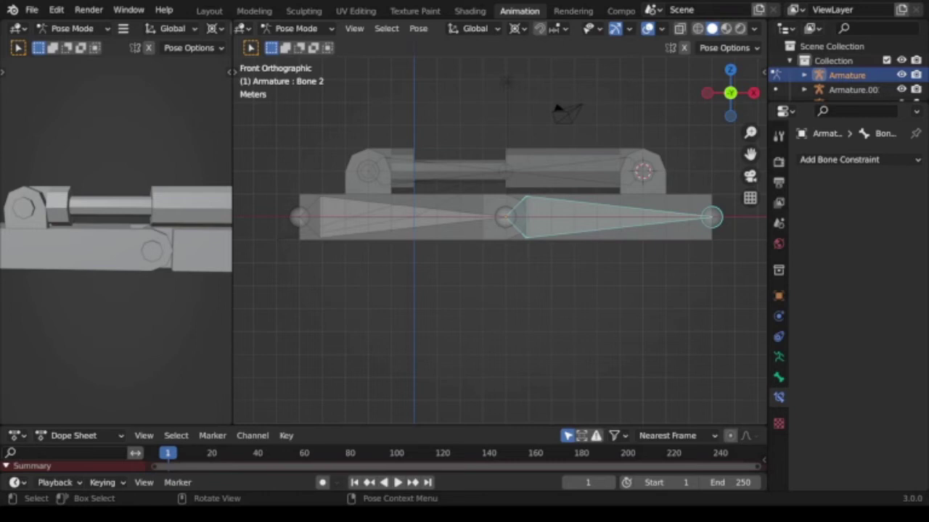
In Object Mode, parent the right upper knob Cube.003 to the right lower bar Cube.002.
key(alt+a)
click(296, 28)
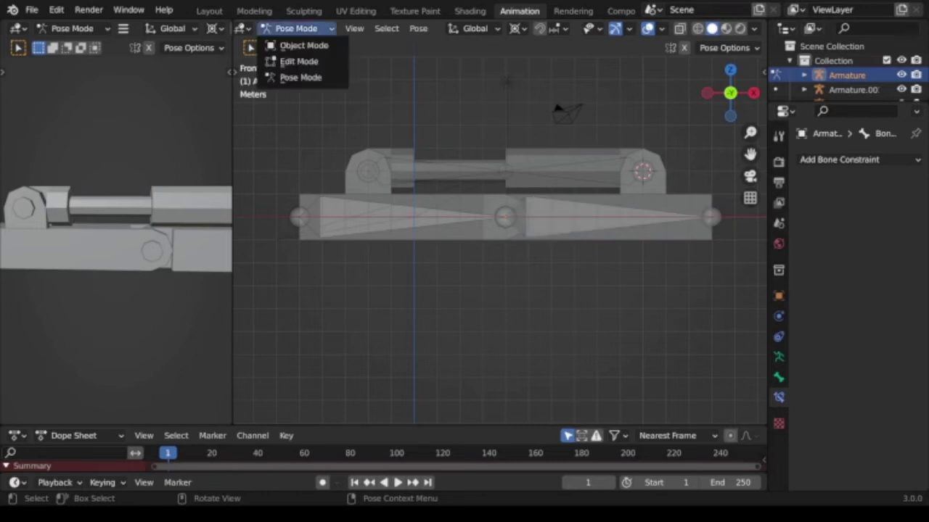
click(299, 43)
click(643, 171)
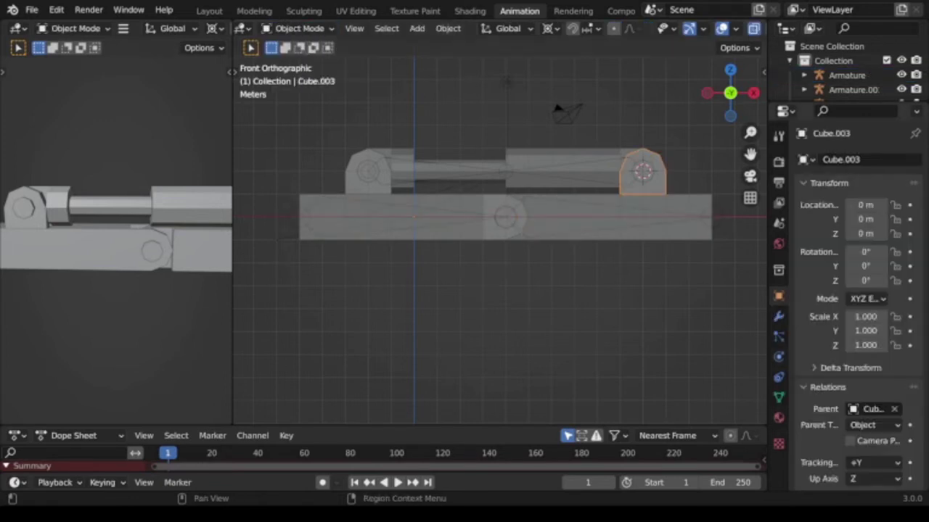
click(616, 218)
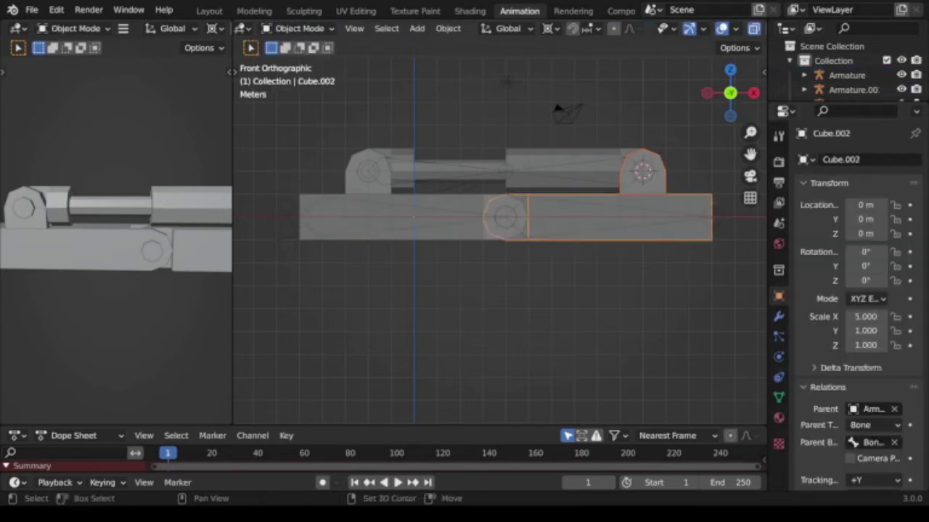
key(ctrl+p)
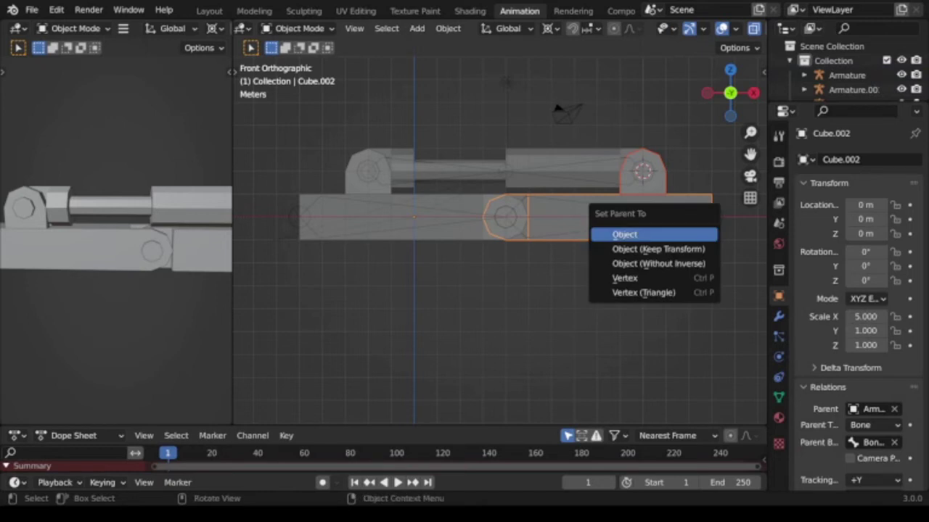
key(Return)
Parent the left upper knob Cube.004 to the left lower bar Cube.001.
click(457, 168)
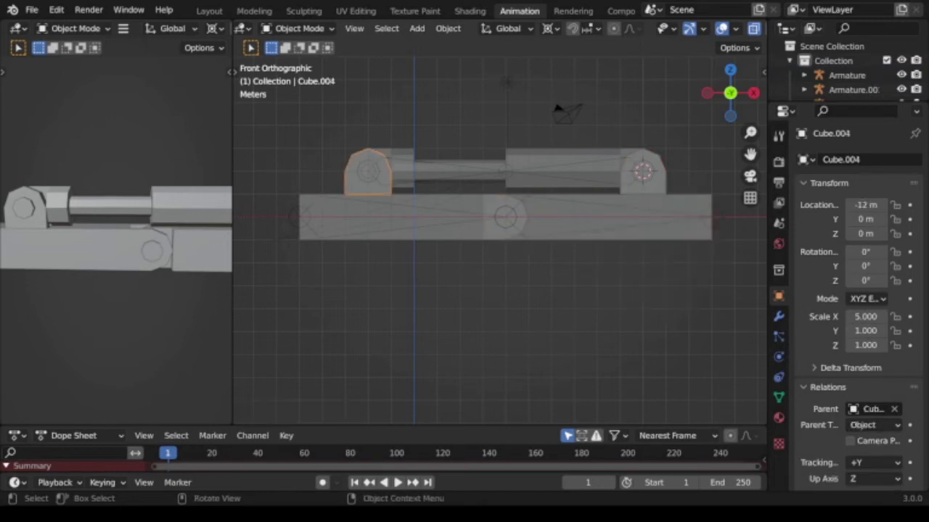
click(392, 218)
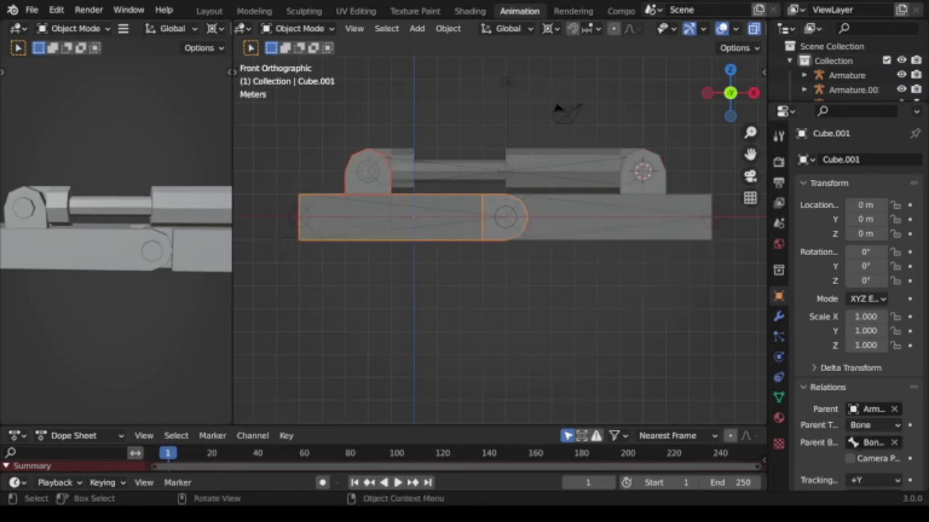
key(ctrl+p)
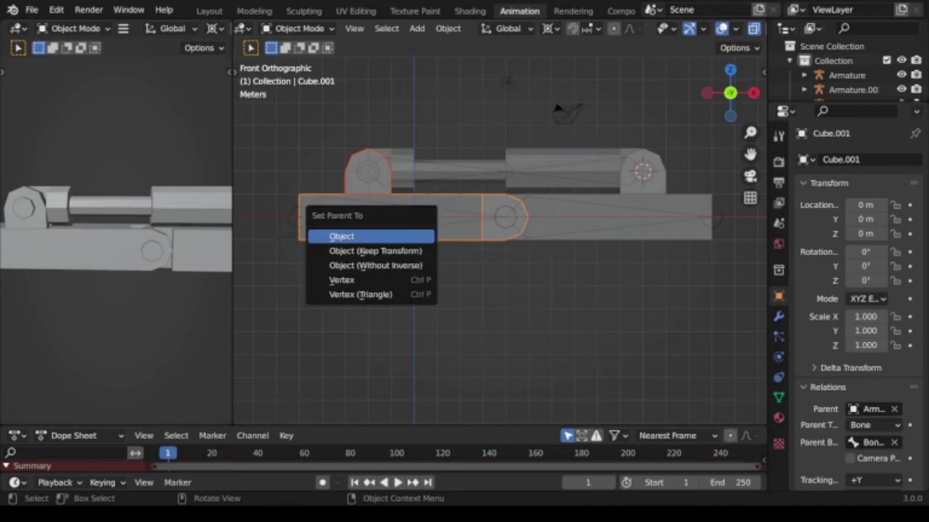
key(Return)
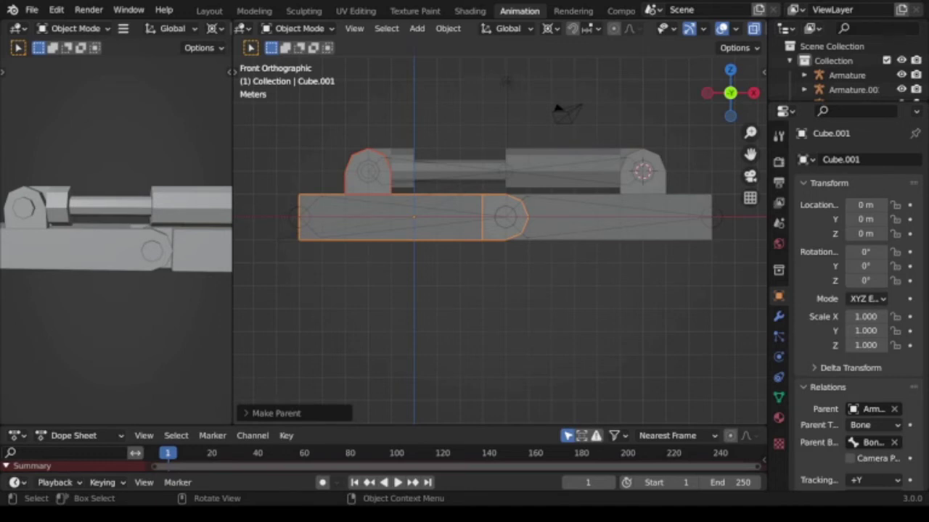
click(617, 218)
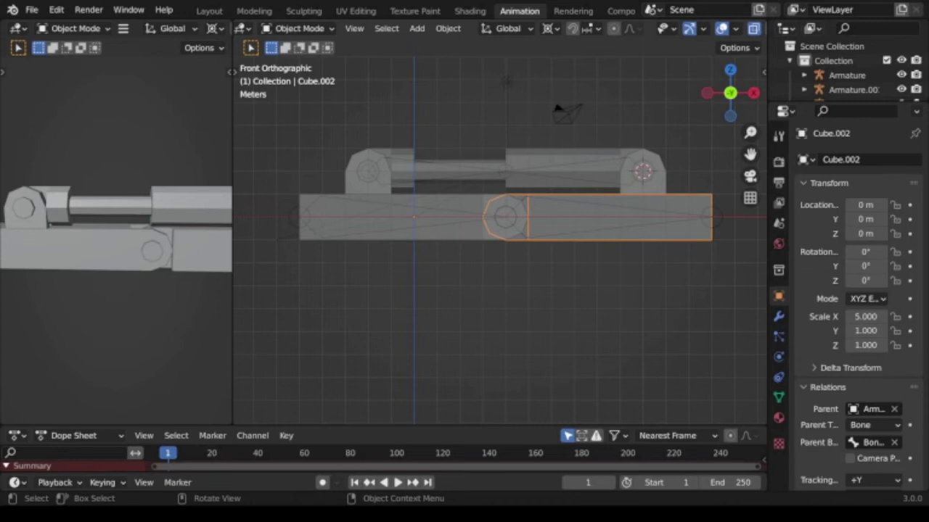
Deselect everything, select the lower Armature and enter Pose Mode with Ctrl+Tab.
key(alt+a)
key(ctrl+Tab)
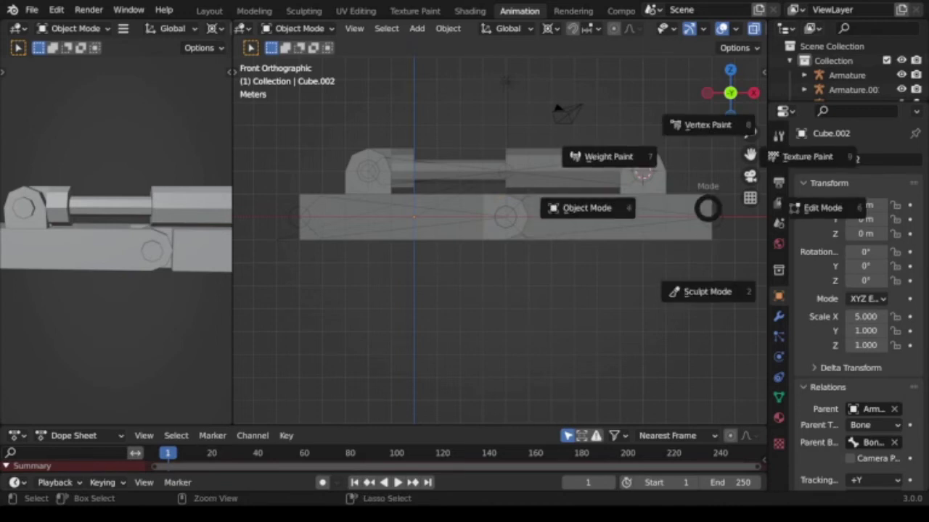
key(Escape)
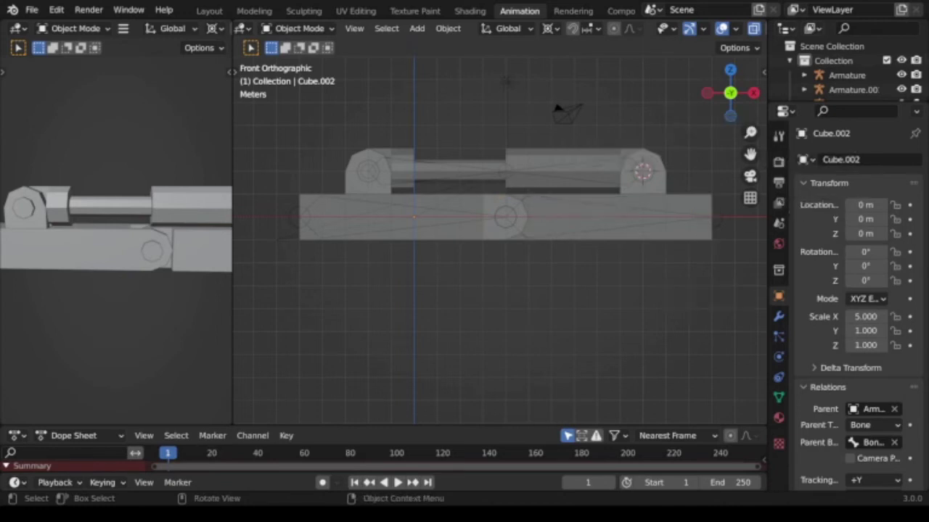
click(846, 75)
key(ctrl+Tab)
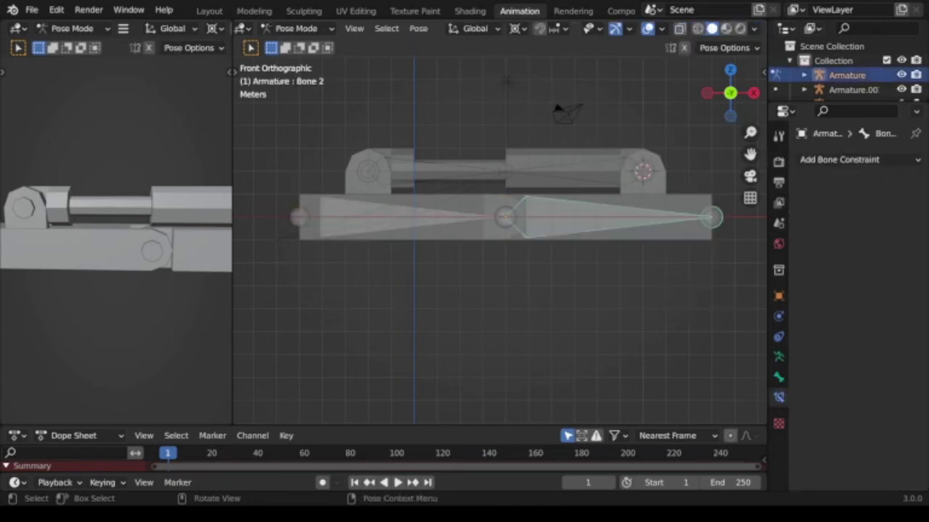
key(r)
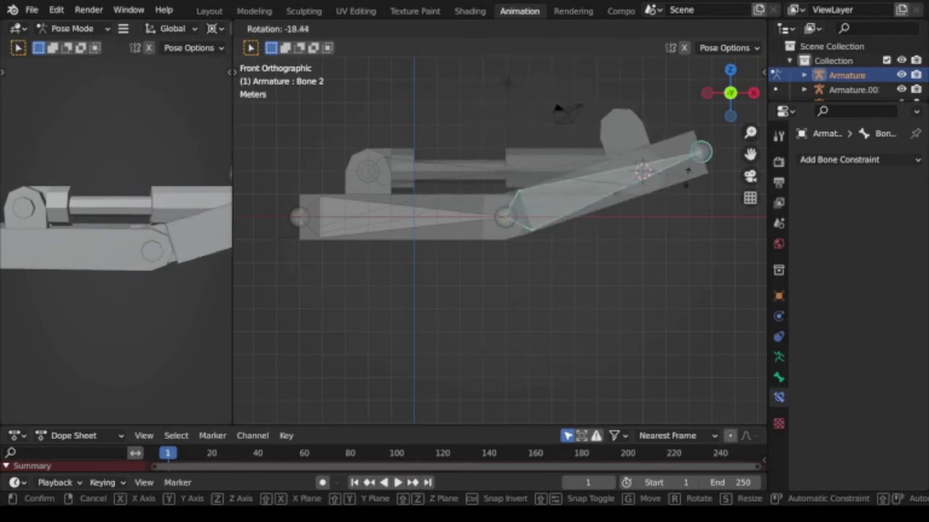
key(Escape)
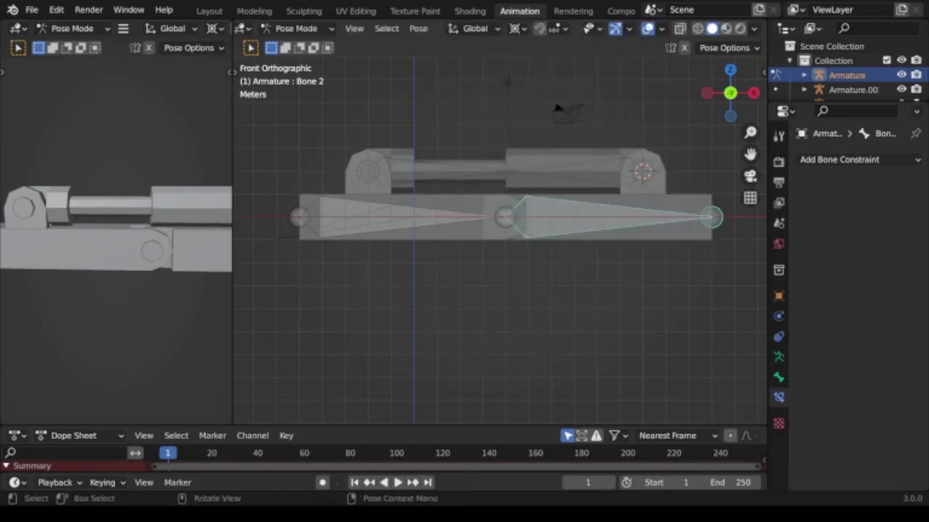
key(alt+a)
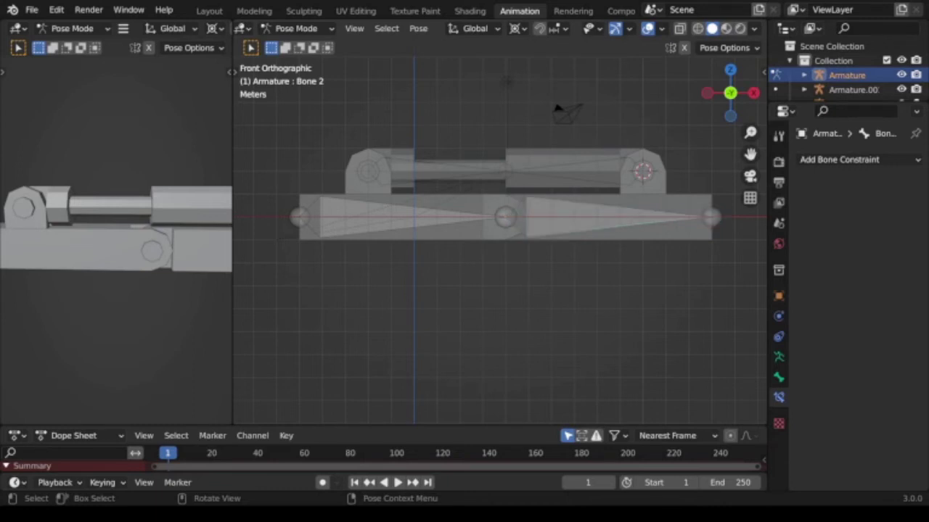
click(616, 218)
key(alt+a)
Return to Object Mode and put the upper piston armature, Armature.002, into Pose Mode.
click(296, 28)
click(298, 43)
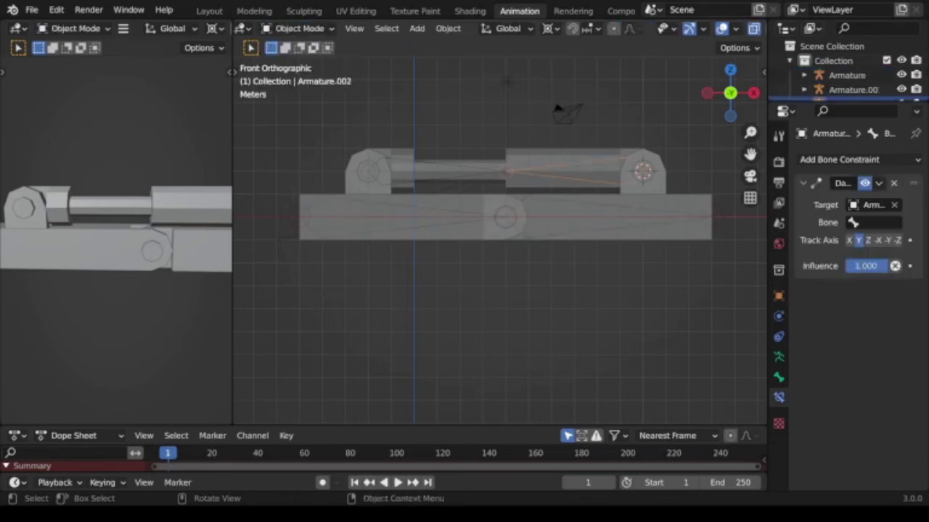
click(562, 171)
click(299, 28)
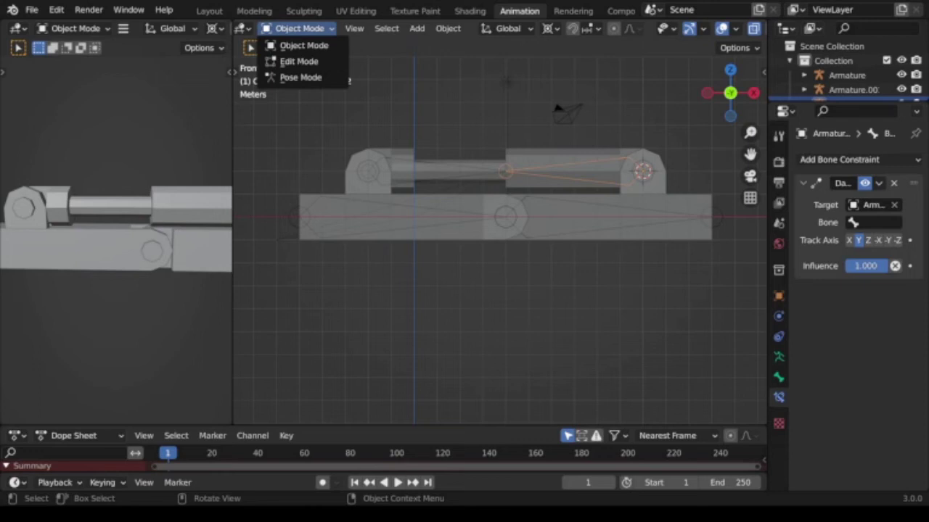
click(617, 218)
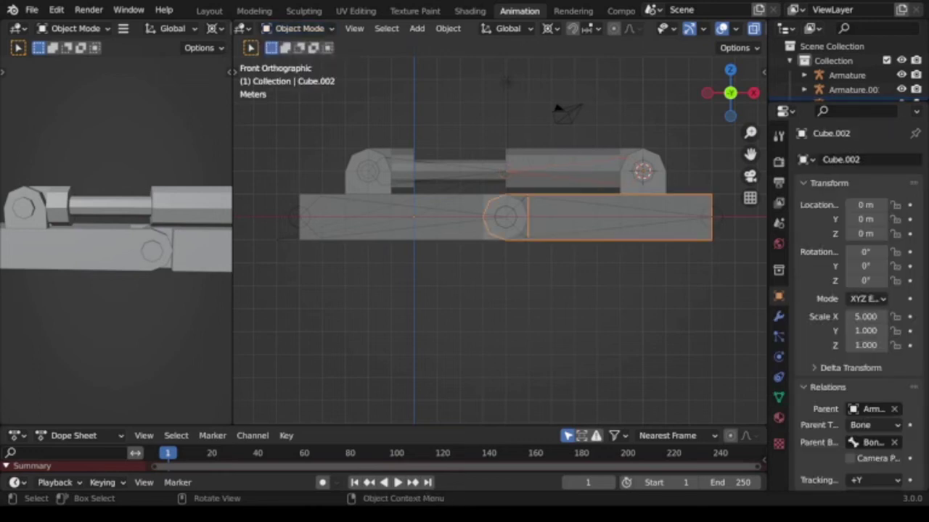
click(622, 171)
click(622, 172)
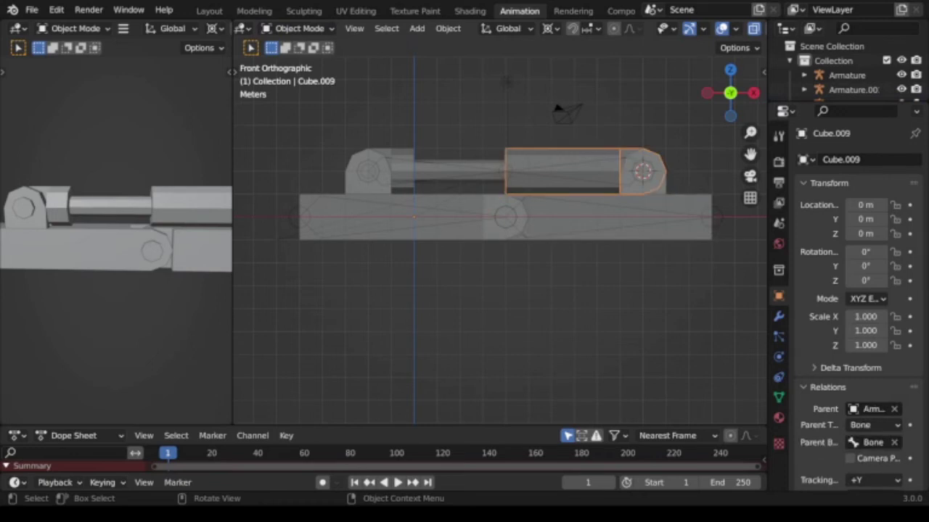
click(622, 171)
click(297, 29)
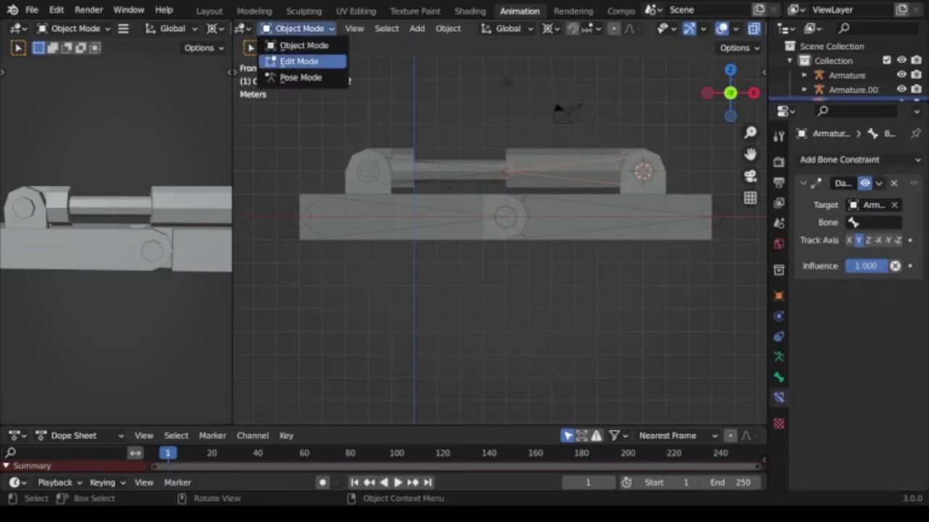
click(300, 77)
Reselect Armature.002 through the overlapping parts and pose it again to show its Damped Track constraint.
key(shift)
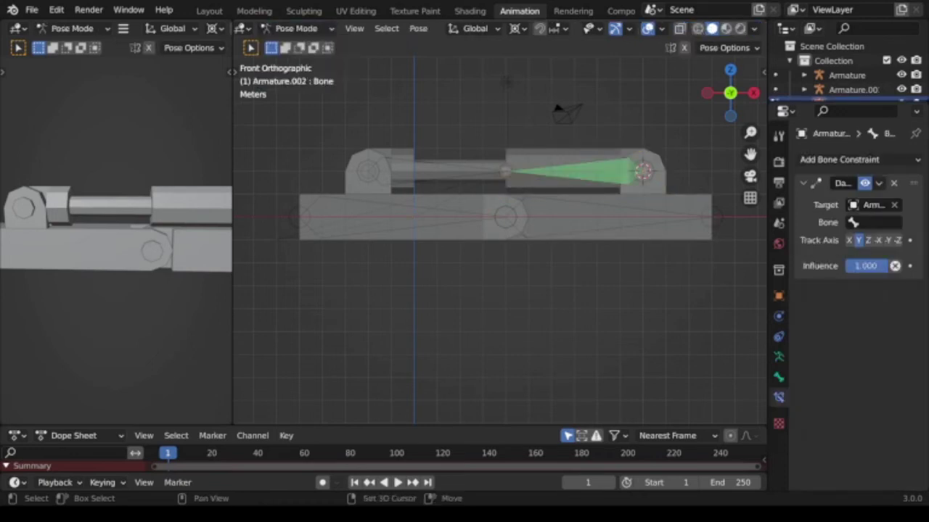
key(ctrl+Tab)
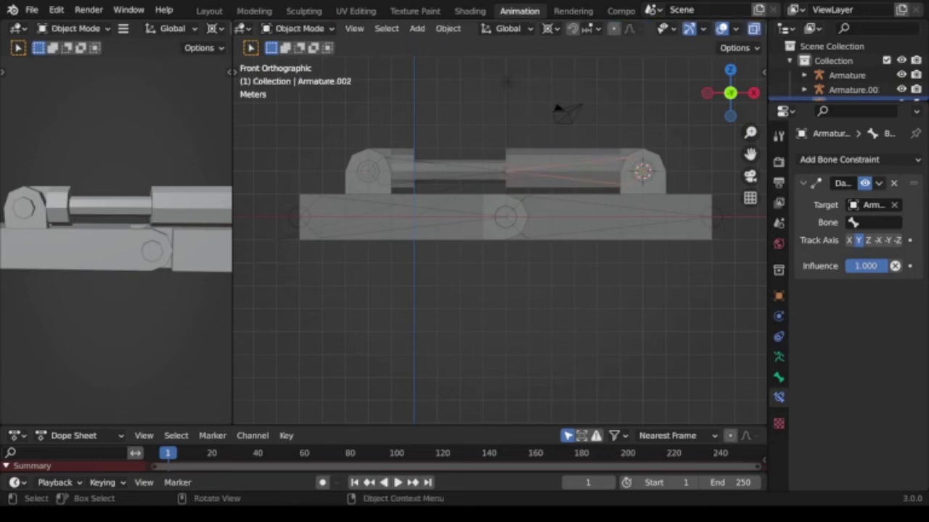
click(617, 218)
click(562, 171)
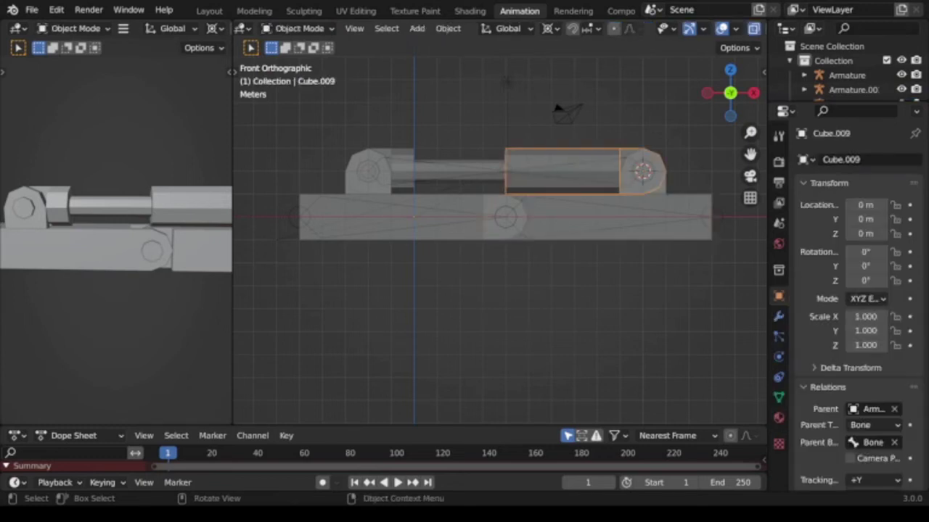
click(562, 170)
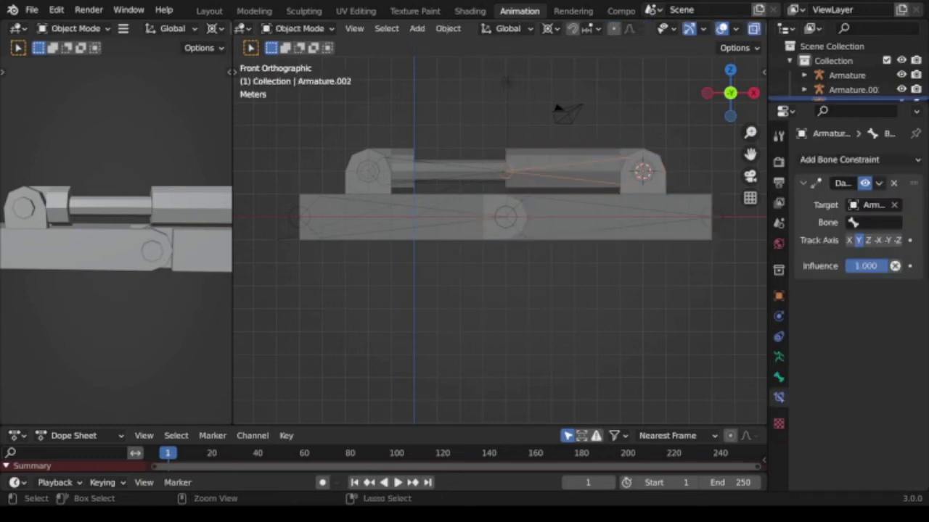
key(ctrl+Tab)
key(shift)
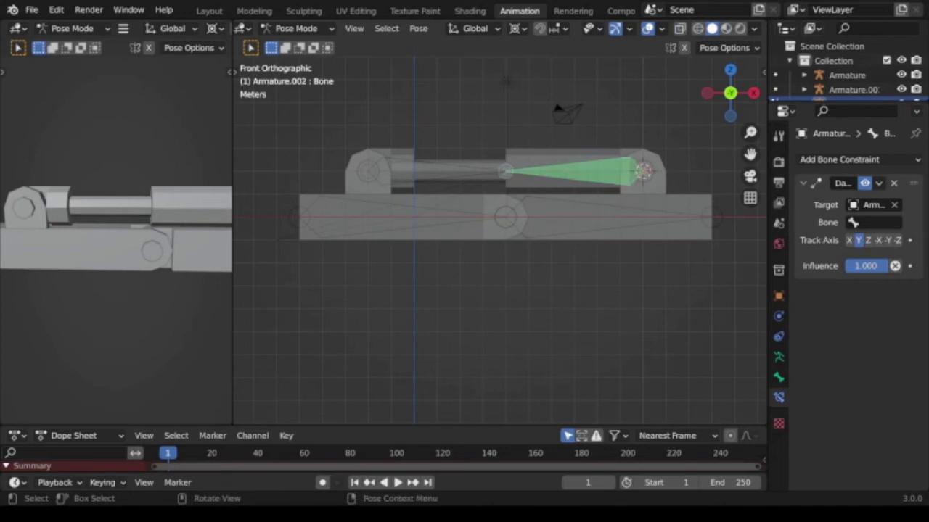
Return to Object Mode and put the lower main-arm Armature into Pose Mode.
click(294, 29)
click(297, 45)
key(shift)
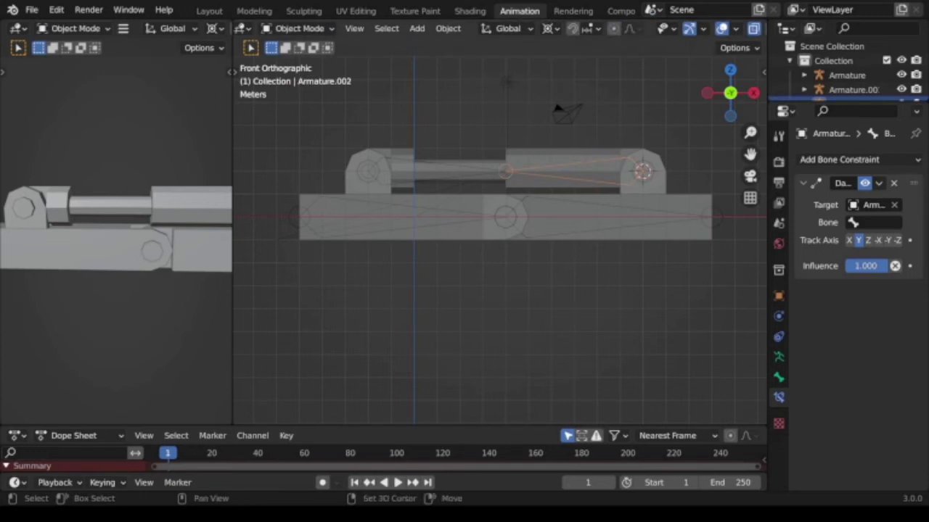
shift+click(505, 217)
key(ctrl+Tab)
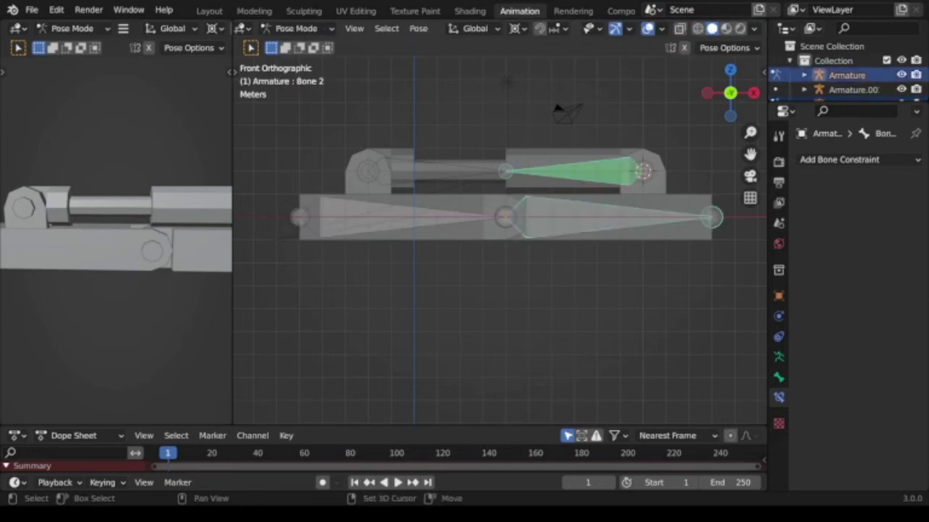
Parent the piston armature to the active bone, then inspect the end block and piston armature.
key(ctrl+p)
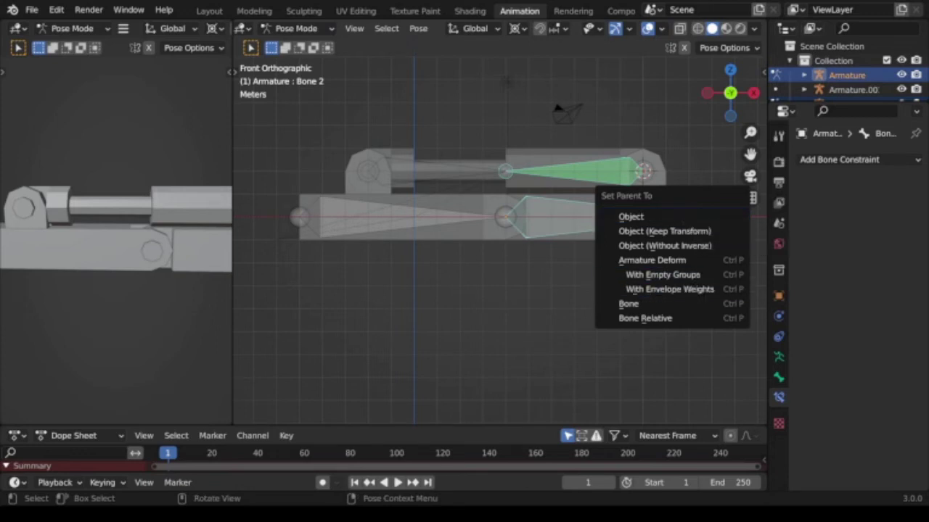
key(Return)
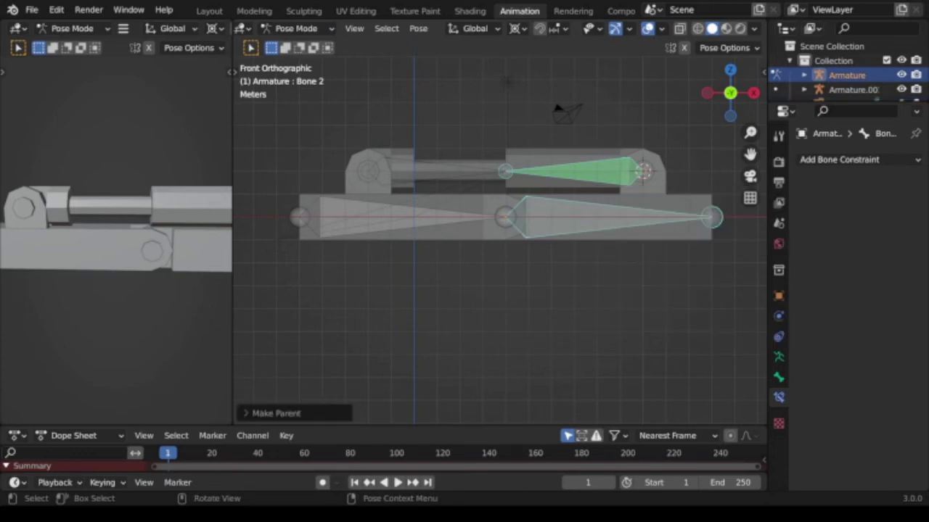
key(alt+a)
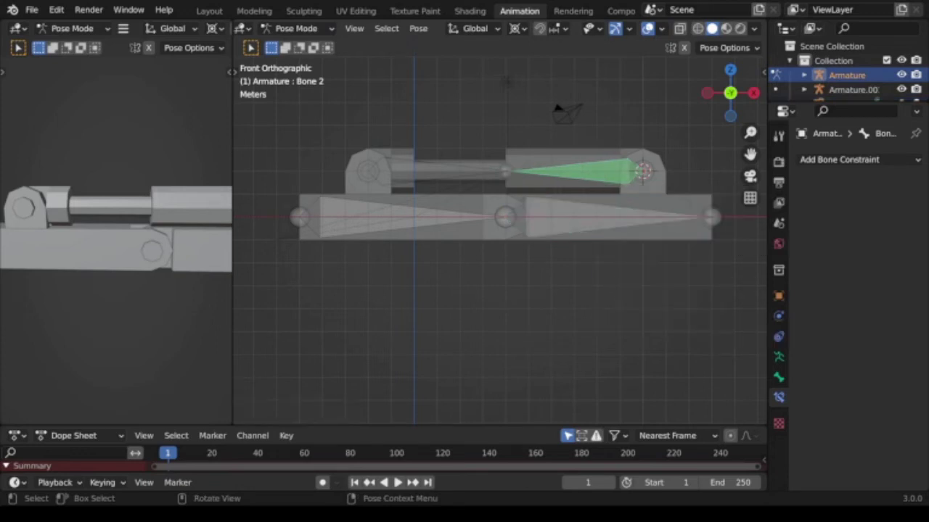
key(ctrl+Tab)
click(367, 171)
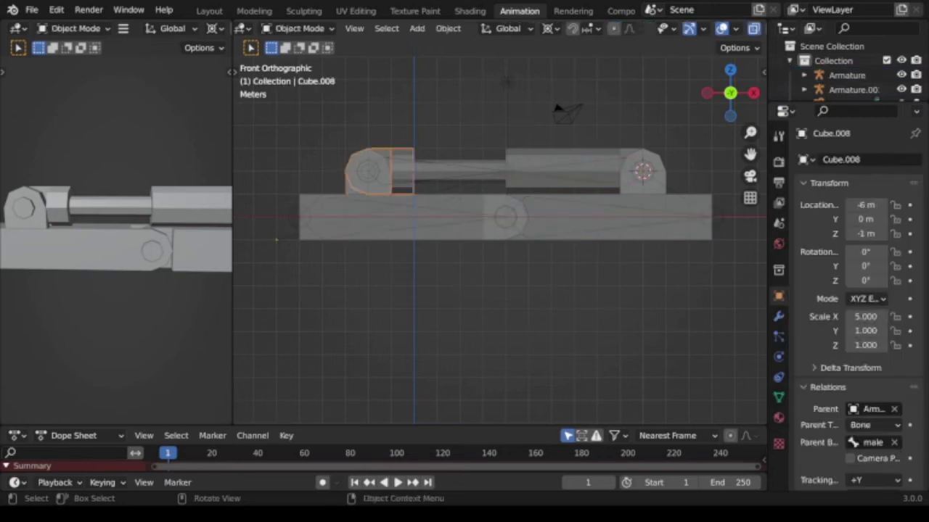
click(450, 170)
click(450, 171)
key(ctrl+Tab)
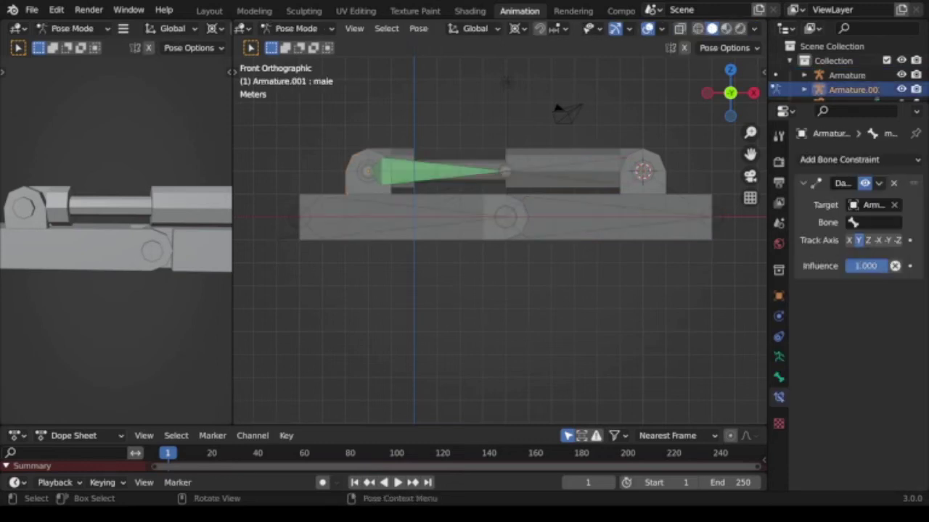
key(ctrl+Tab)
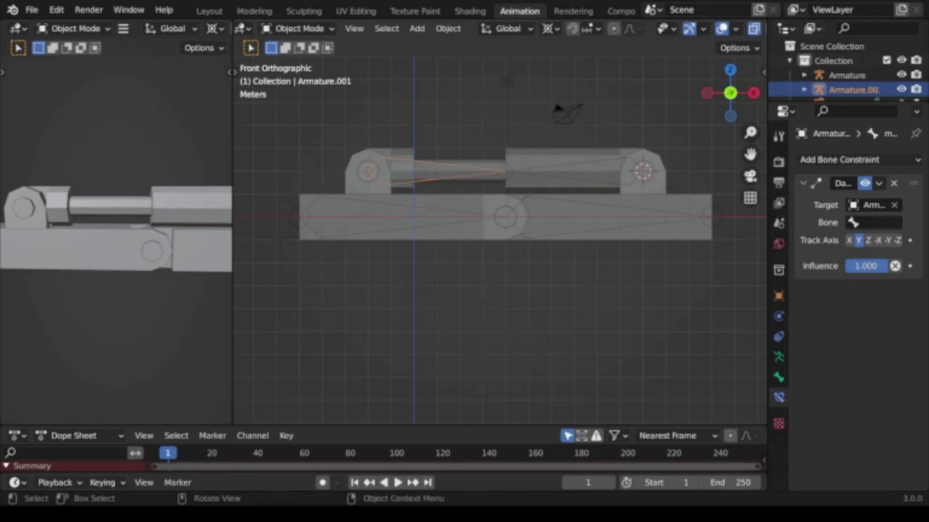
Check the lower bar's parent and cycle the selection to the small piston armature in Object Mode.
click(392, 217)
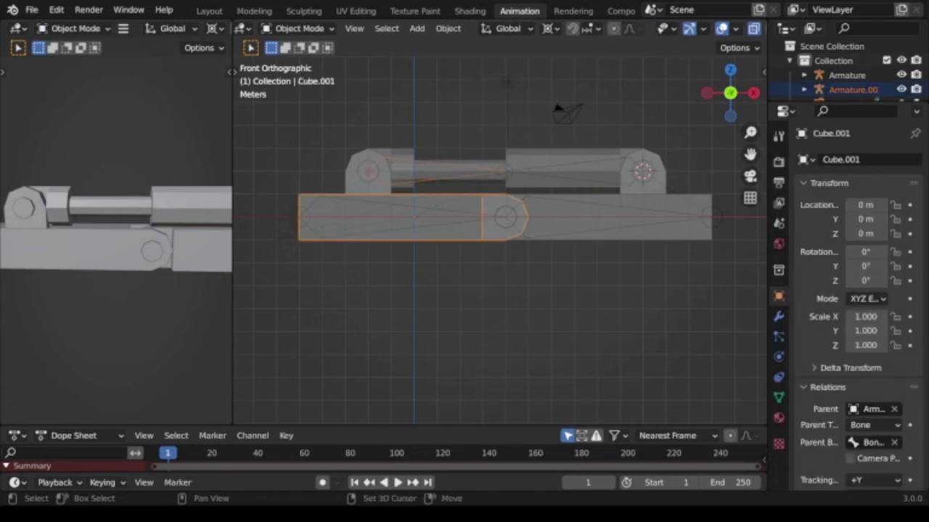
click(392, 218)
click(403, 170)
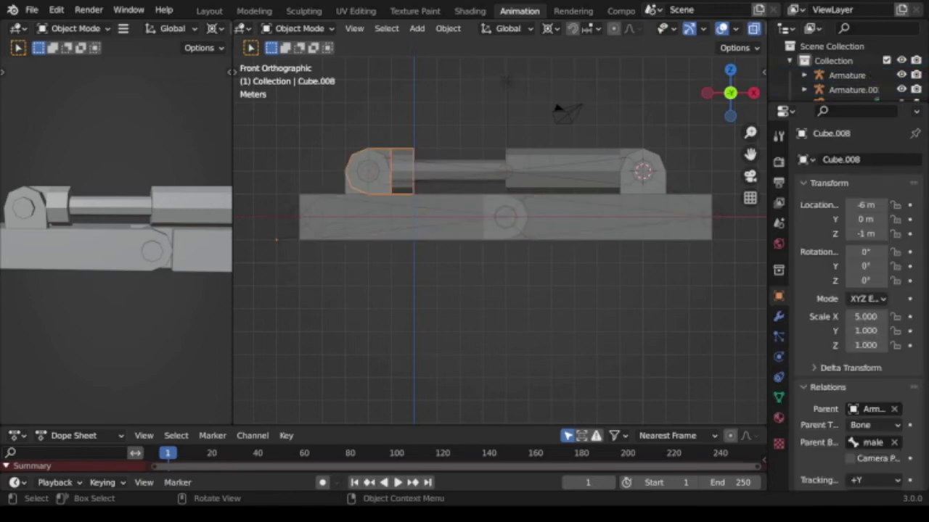
click(402, 171)
click(403, 170)
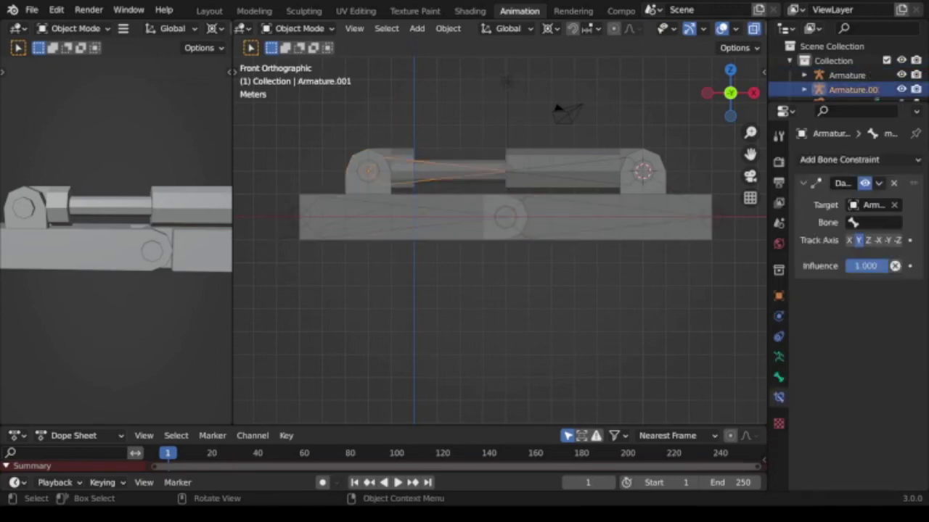
click(297, 28)
click(290, 77)
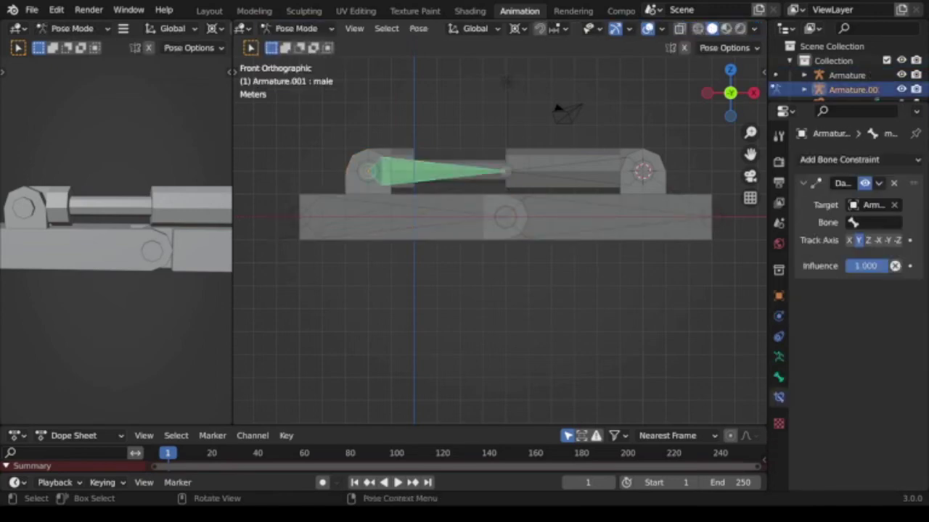
click(298, 28)
click(290, 44)
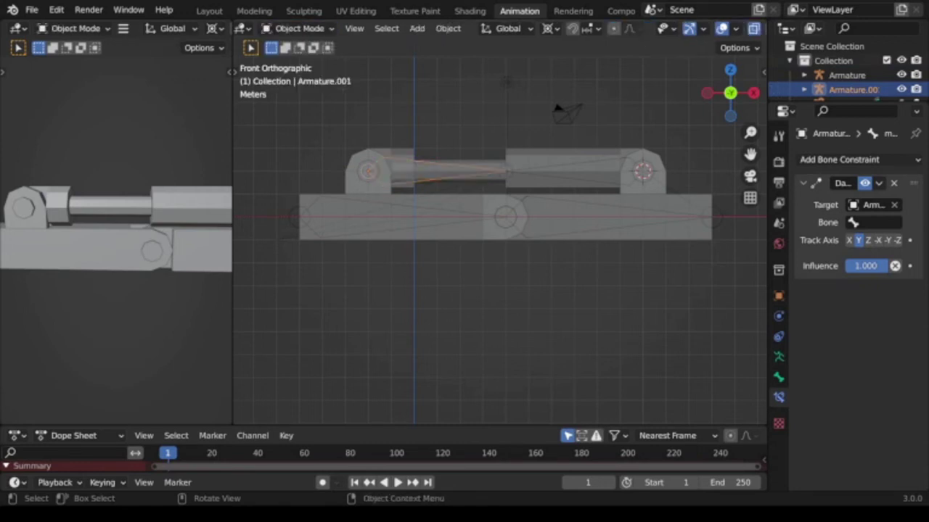
With the main Armature added, enter Pose Mode and parent the piston armature to Bone 1.
click(506, 218)
key(ctrl+Tab)
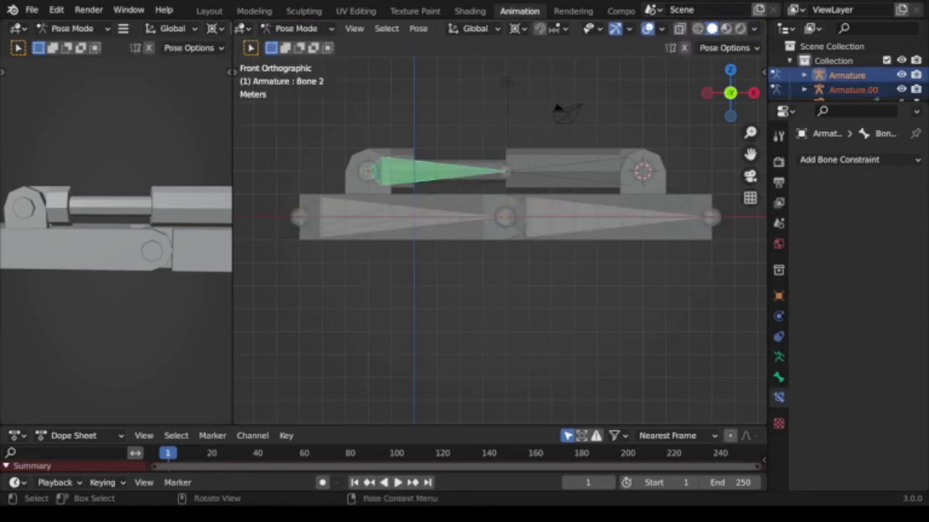
key(ctrl+p)
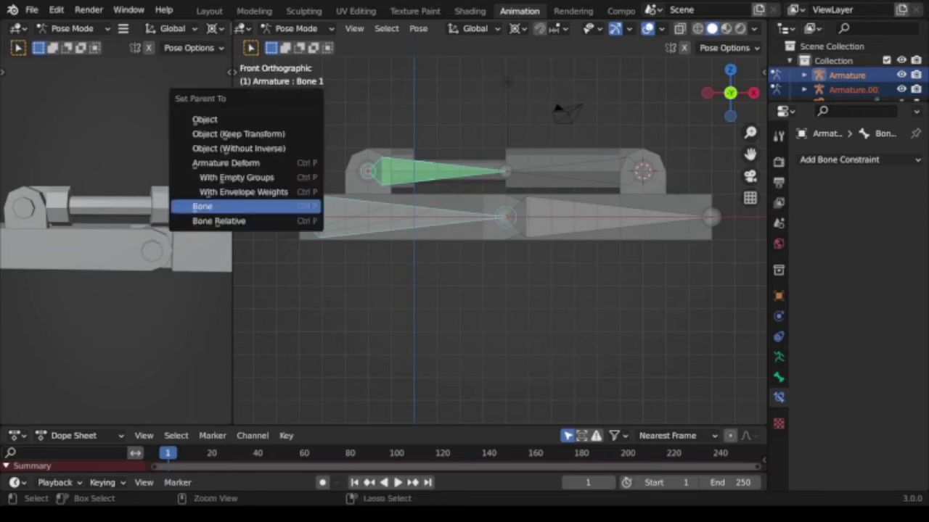
click(207, 205)
click(556, 107)
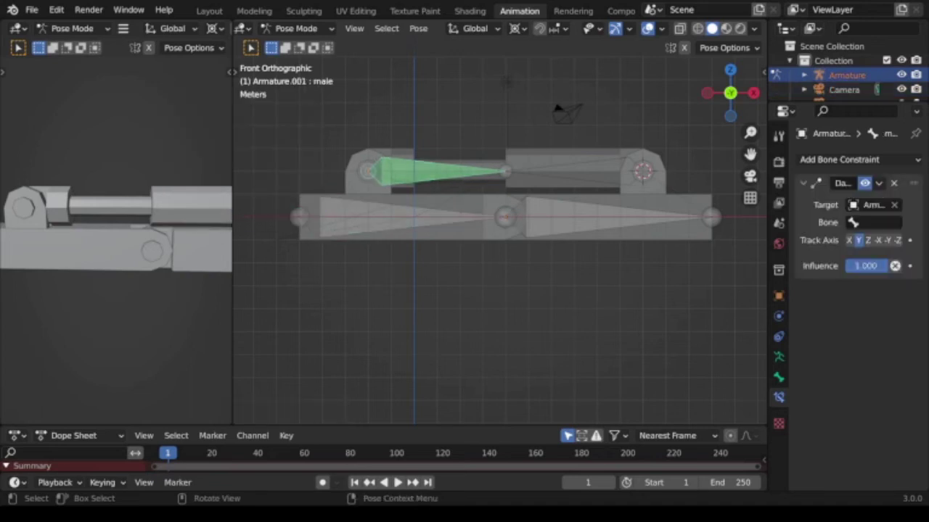
click(363, 217)
key(r)
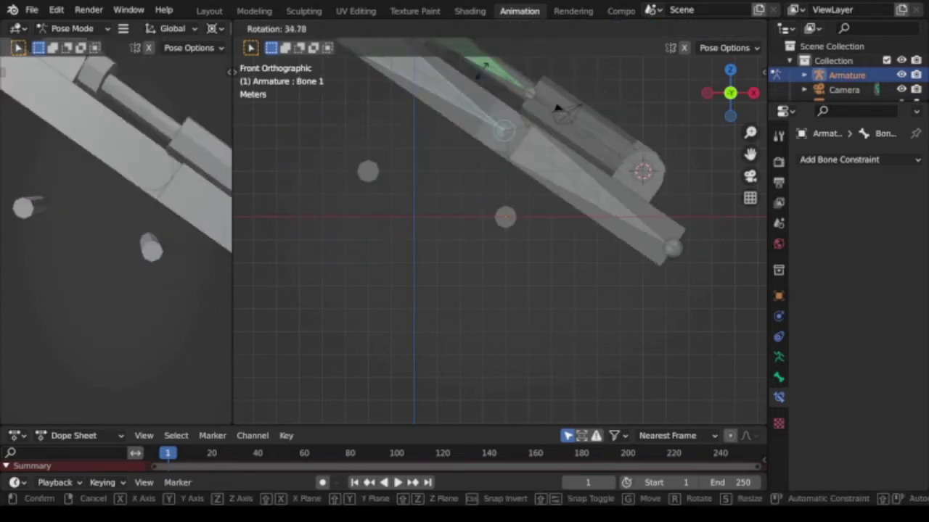
key(Escape)
key(r)
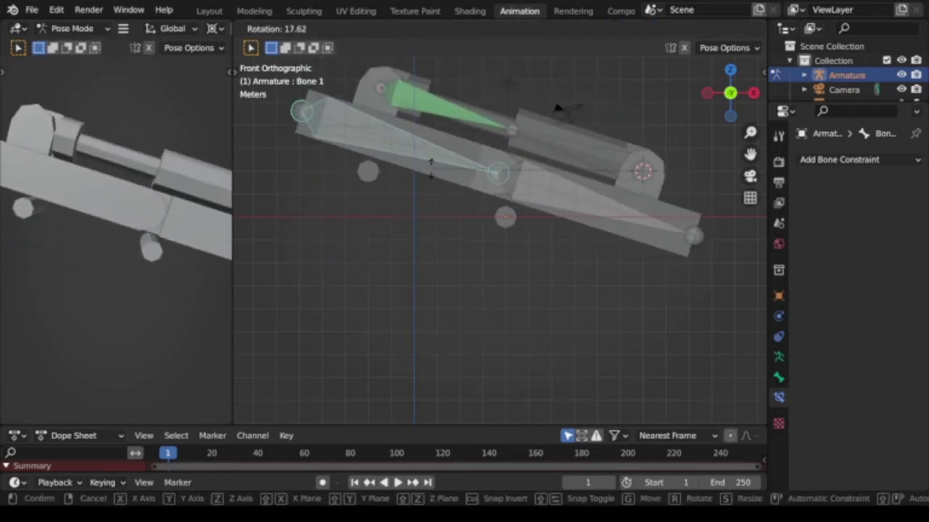
key(Escape)
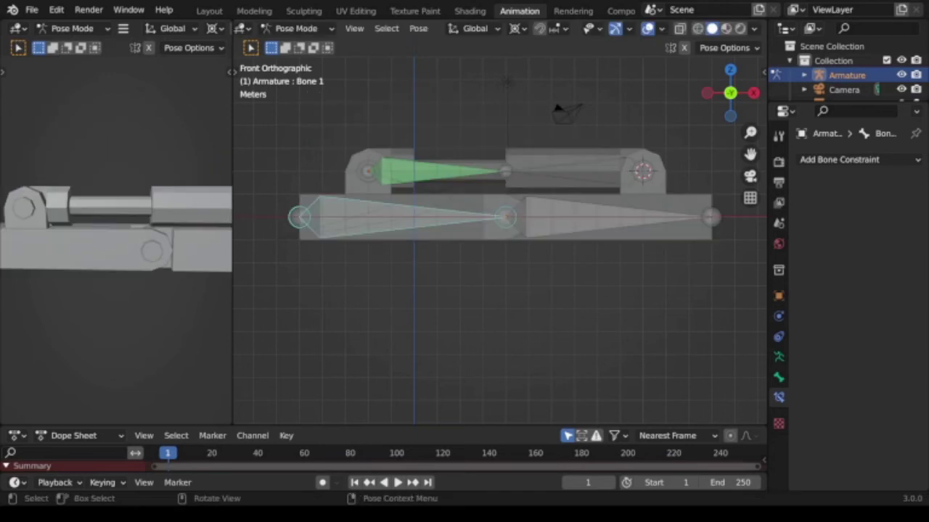
middle_drag(556, 108, 624, 156)
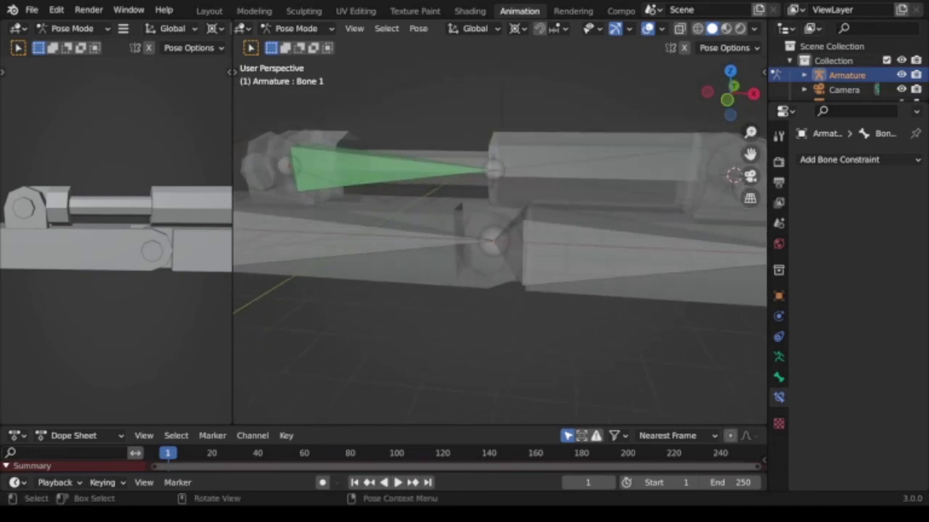
In Object Mode, parent the small pivot cylinder at the joint to the lower housing.
click(406, 232)
key(alt+a)
click(296, 29)
click(301, 43)
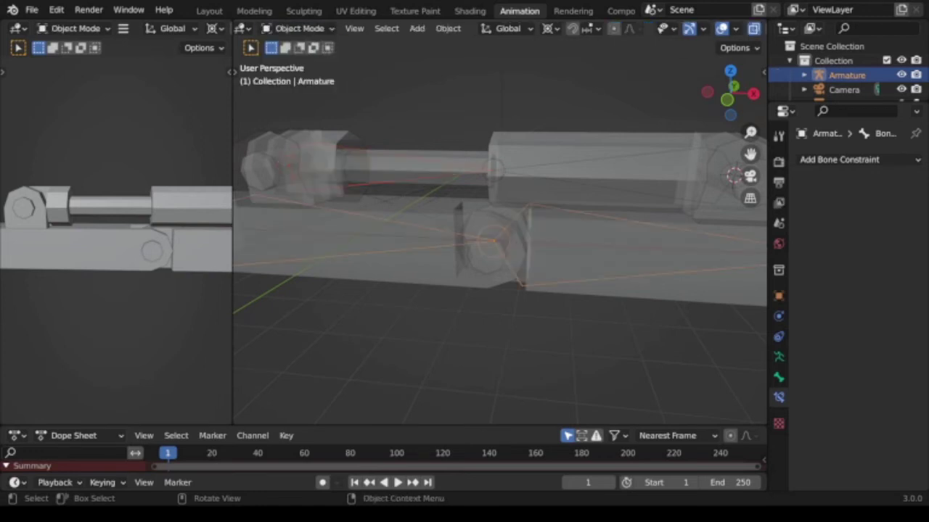
click(491, 243)
click(491, 243)
click(491, 243)
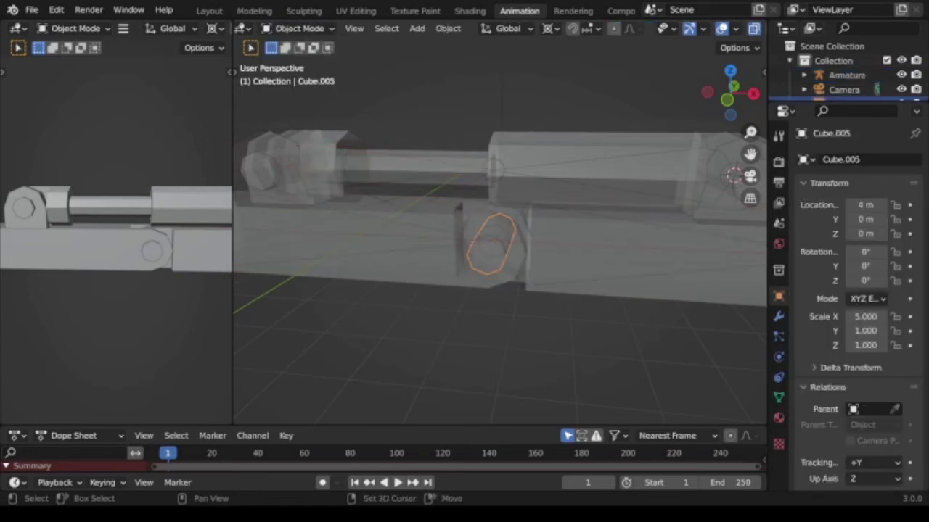
shift+click(396, 272)
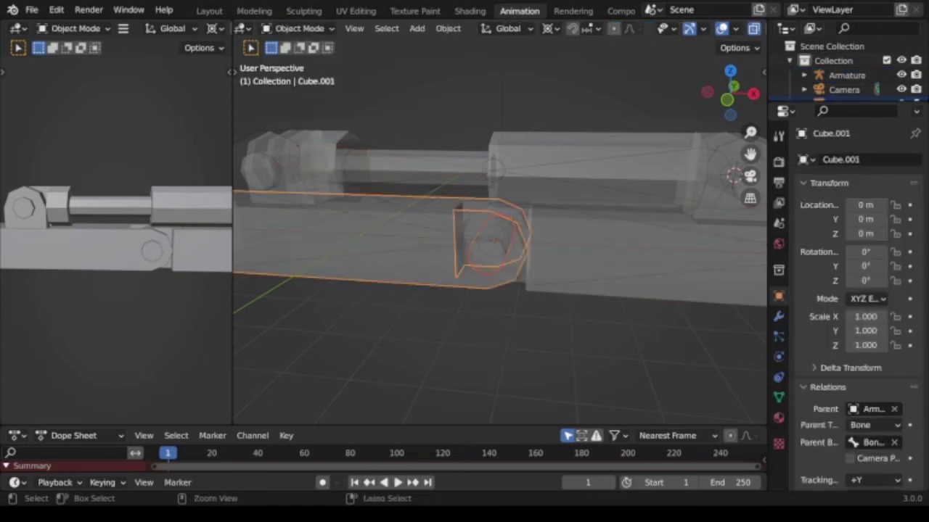
key(ctrl+p)
click(395, 276)
key(alt+a)
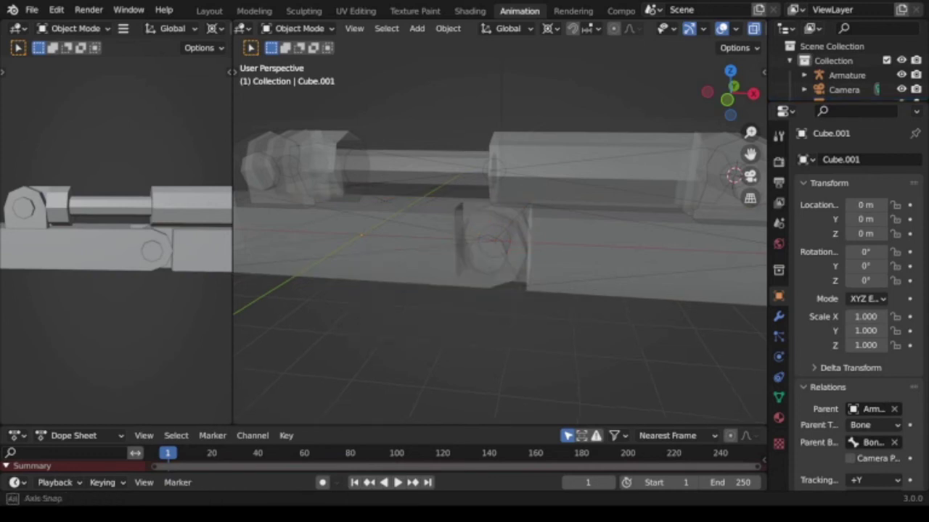
Test-move the lower housing bar to check what follows it, then cancel the move.
middle_drag(395, 277, 382, 233)
scroll(382, 233, down, 3)
click(382, 233)
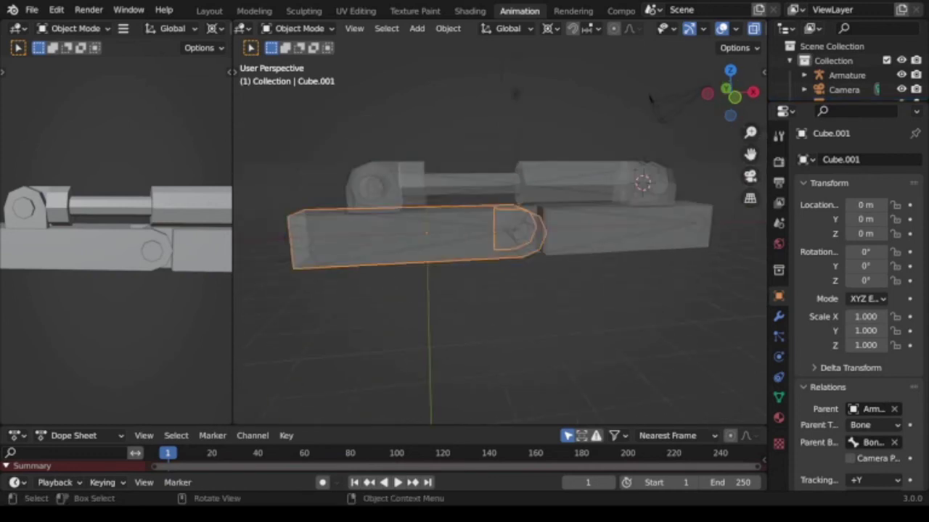
key(g)
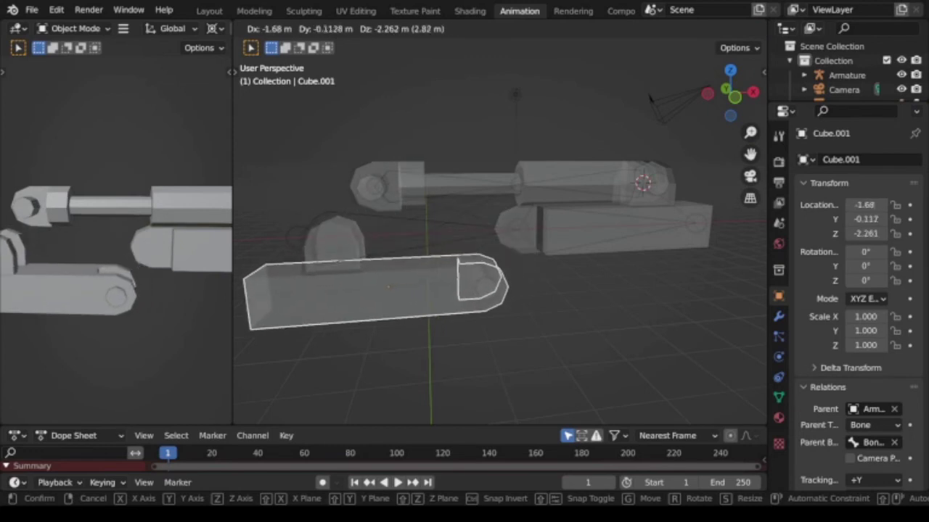
key(Escape)
scroll(500, 247, up, 2)
middle_drag(500, 247, 536, 240)
Cycle through the overlapping parts at the upper end block to select the round pin Cube.007.
click(468, 212)
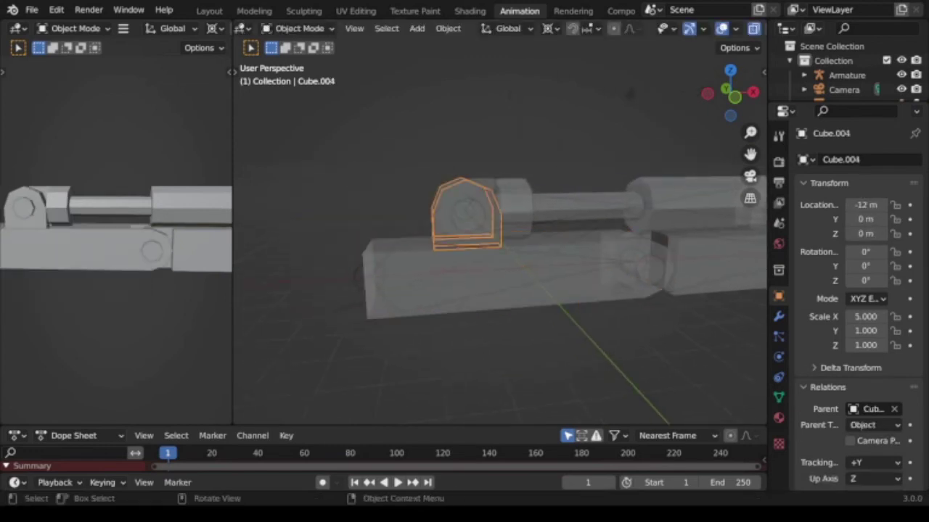
click(465, 212)
click(465, 212)
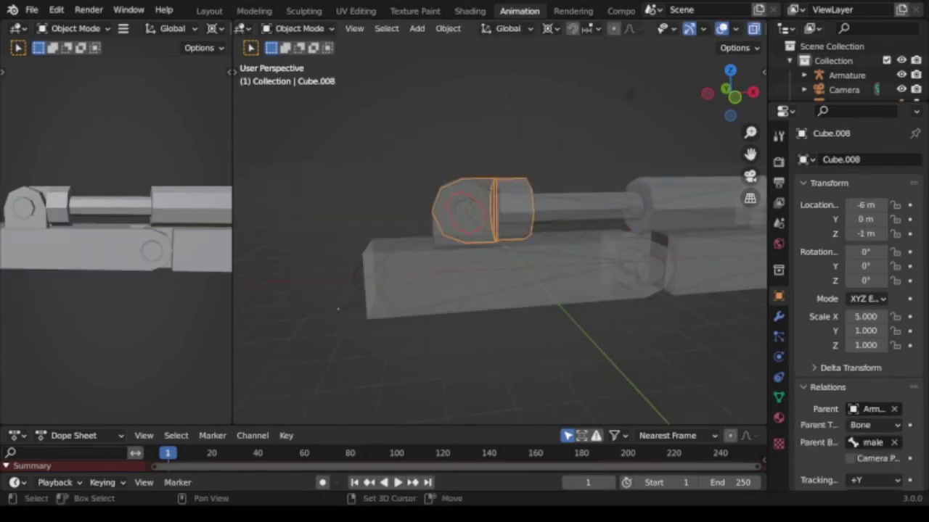
click(465, 212)
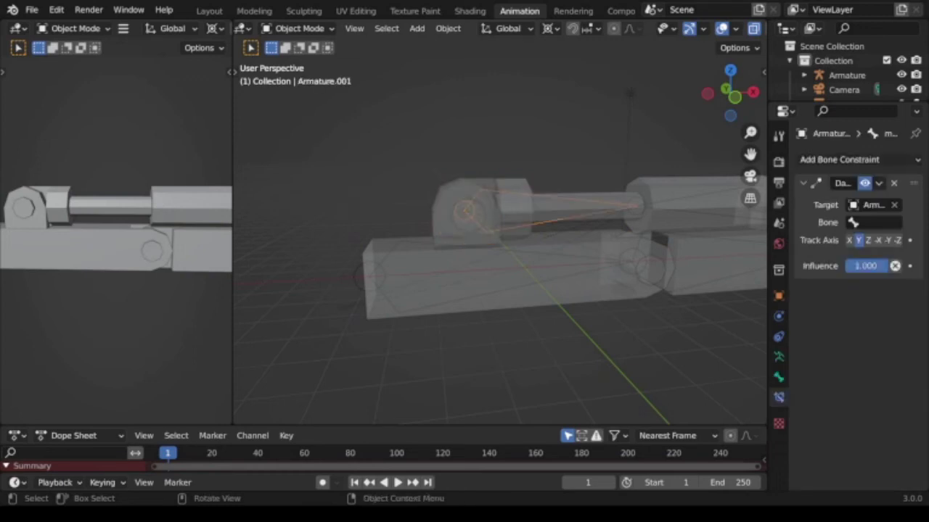
click(465, 212)
click(465, 211)
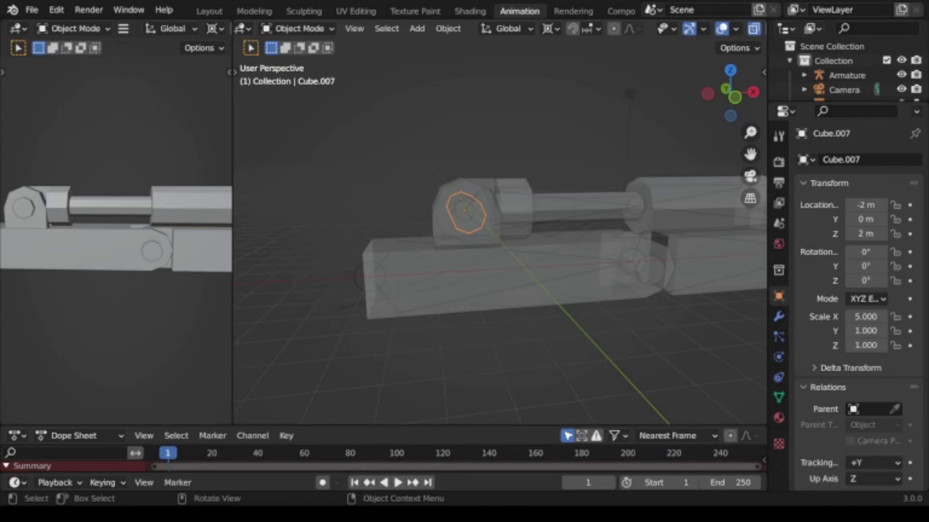
Parent pin Cube.007 to housing Cube.004 and pin Cube.006 to housing Cube.003.
shift+click(484, 231)
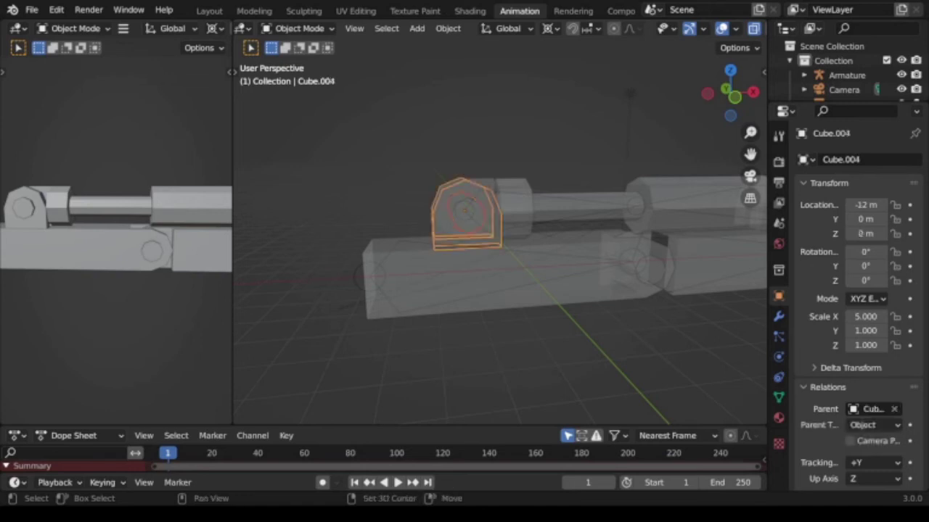
key(ctrl+p)
click(359, 228)
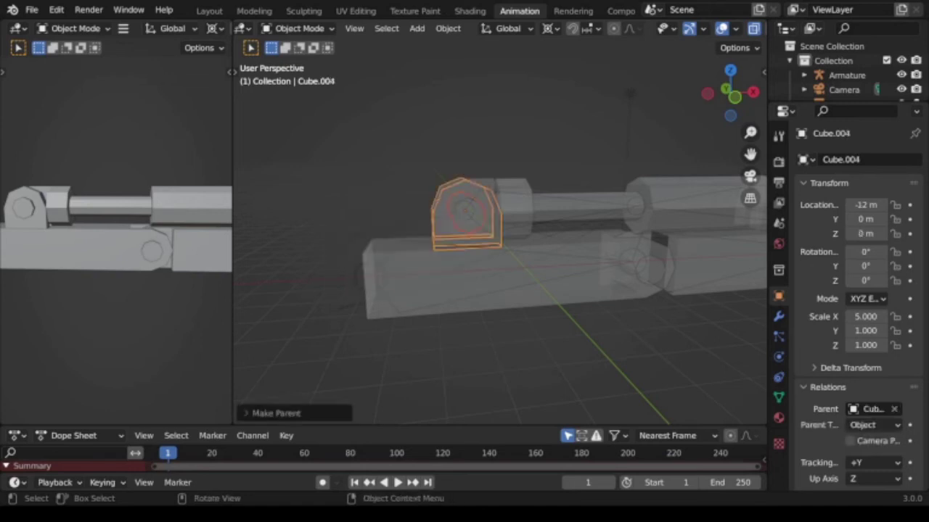
middle_drag(359, 227, 565, 129)
click(597, 219)
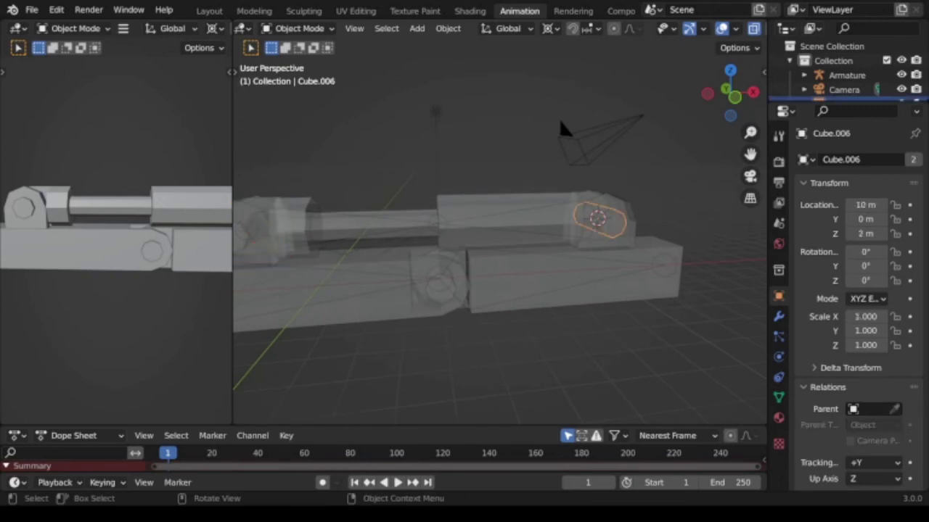
shift+click(594, 217)
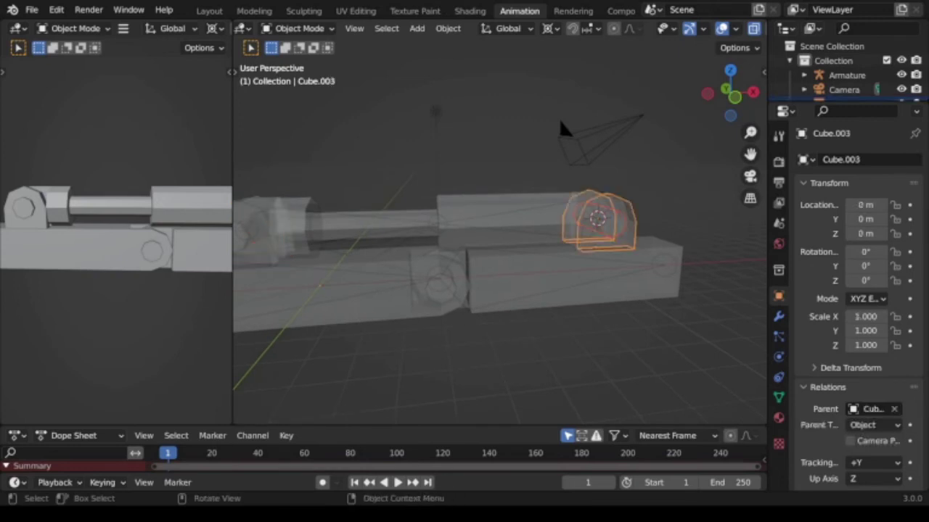
key(ctrl+p)
click(564, 227)
Test-grab the lower bar Cube.001 and right box Cube.002, cancelling each move.
click(435, 275)
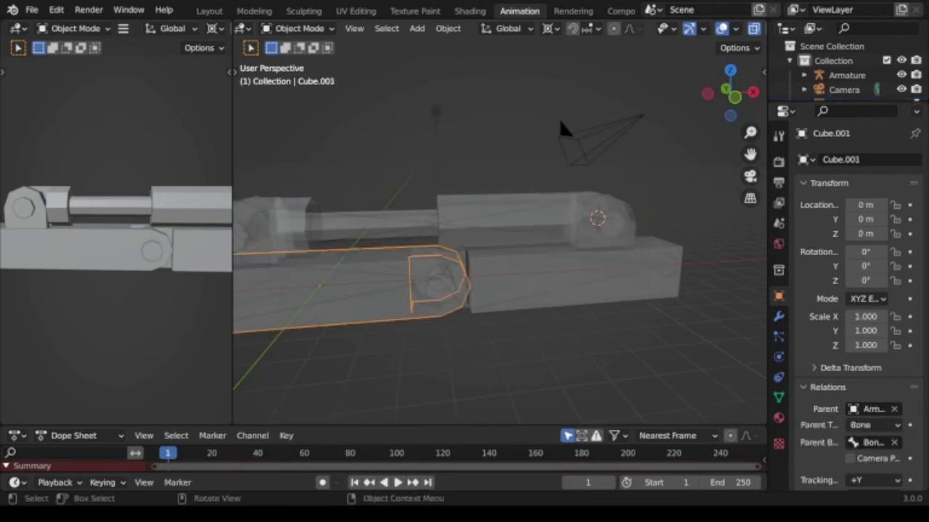
middle_drag(435, 275, 540, 153)
key(g)
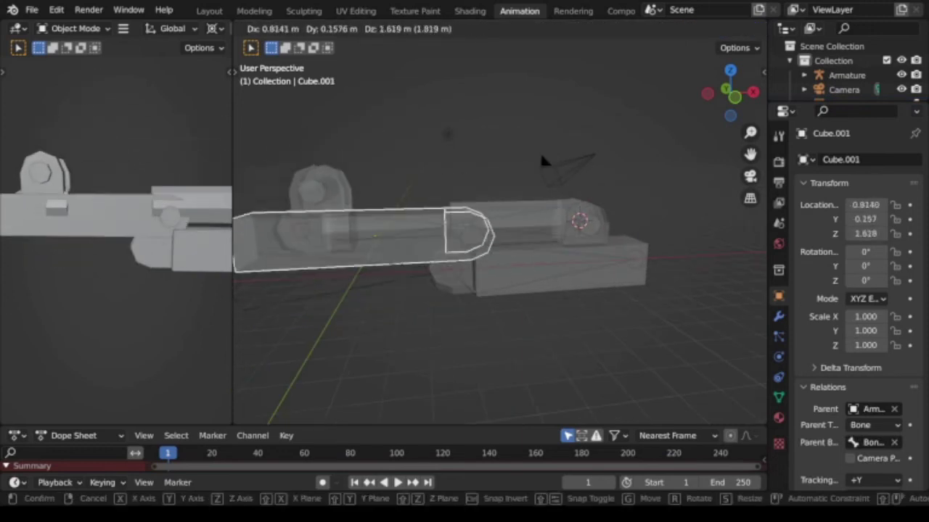
key(Escape)
key(ctrl+z)
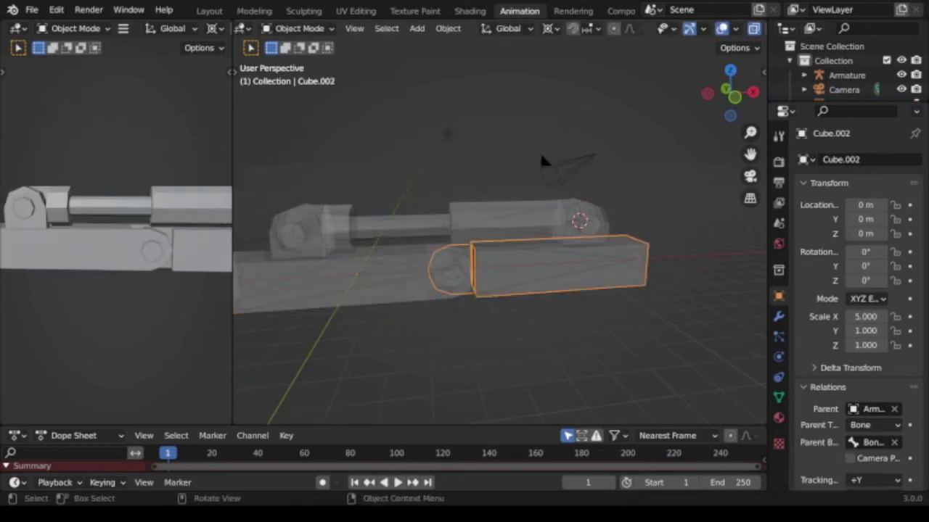
key(g)
key(Escape)
middle_drag(501, 240, 559, 239)
key(g)
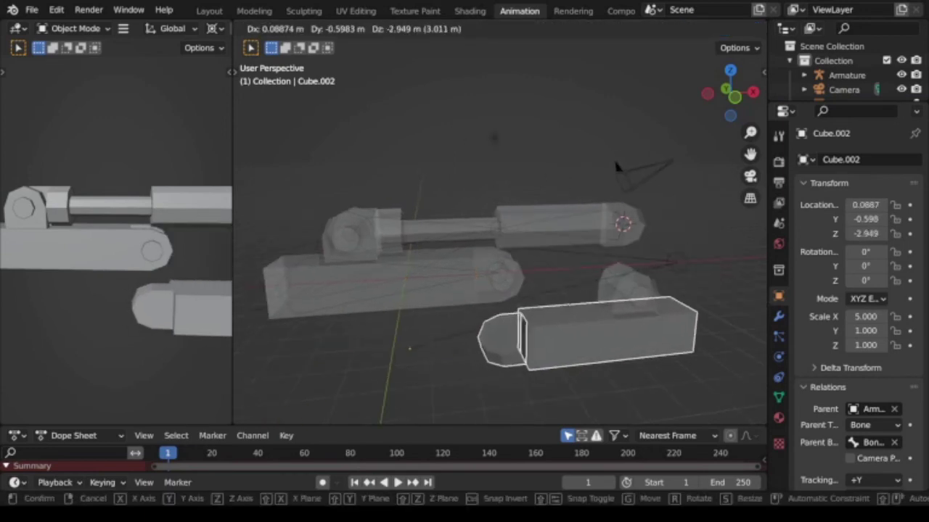
key(Escape)
key(ctrl+z)
key(g)
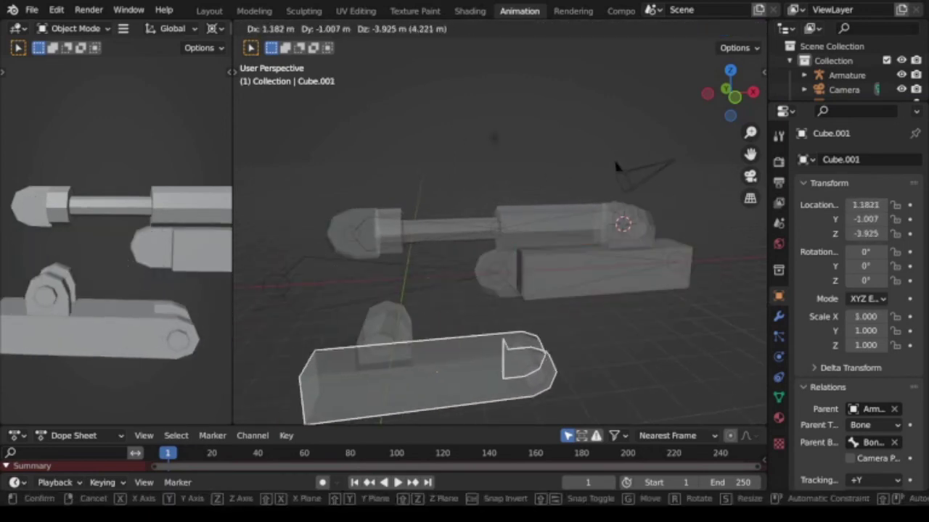
key(Escape)
Reframe to a side-on view of the arm, leaving the interaction mode unchanged.
scroll(501, 243, up, 2)
shift+middle_drag(613, 158, 704, 160)
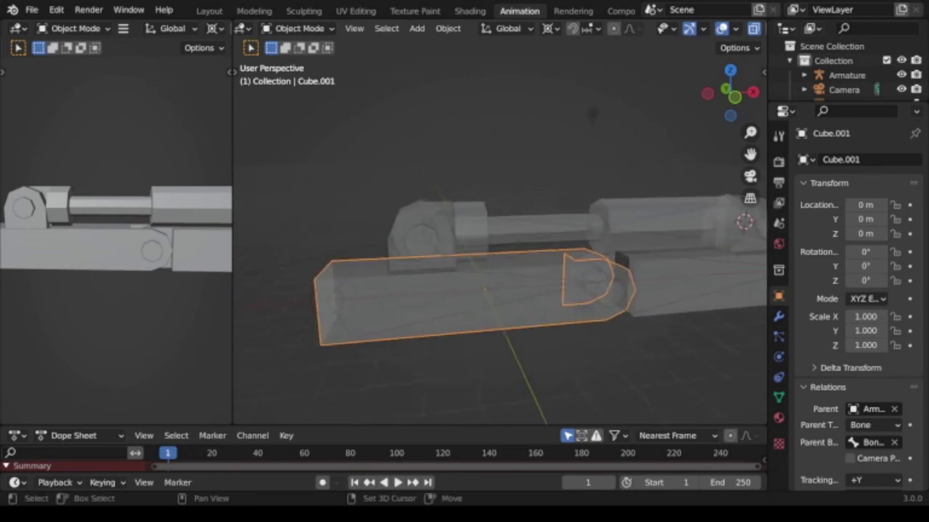
middle_drag(508, 239, 464, 239)
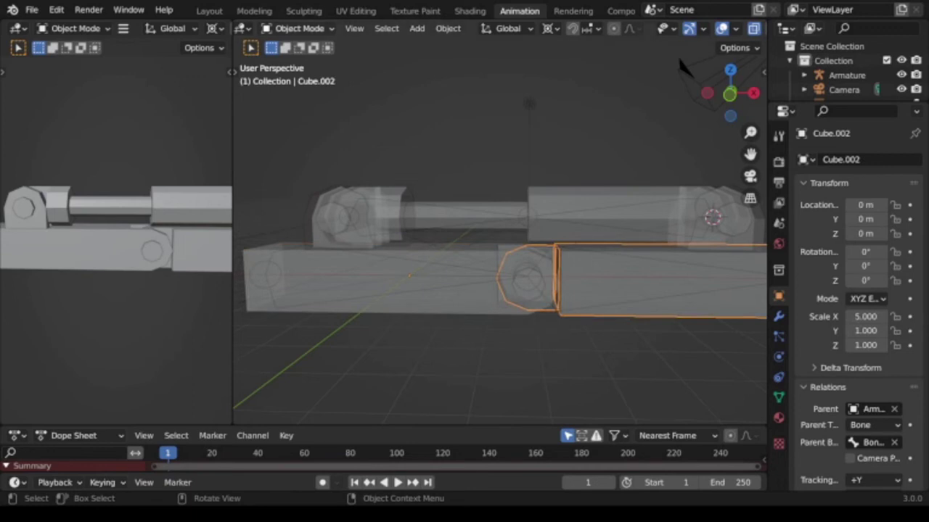
click(298, 28)
click(298, 45)
In Pose Mode, test-rotate Bone 2 to preview the bend, then cancel back to straight.
key(ctrl+Tab)
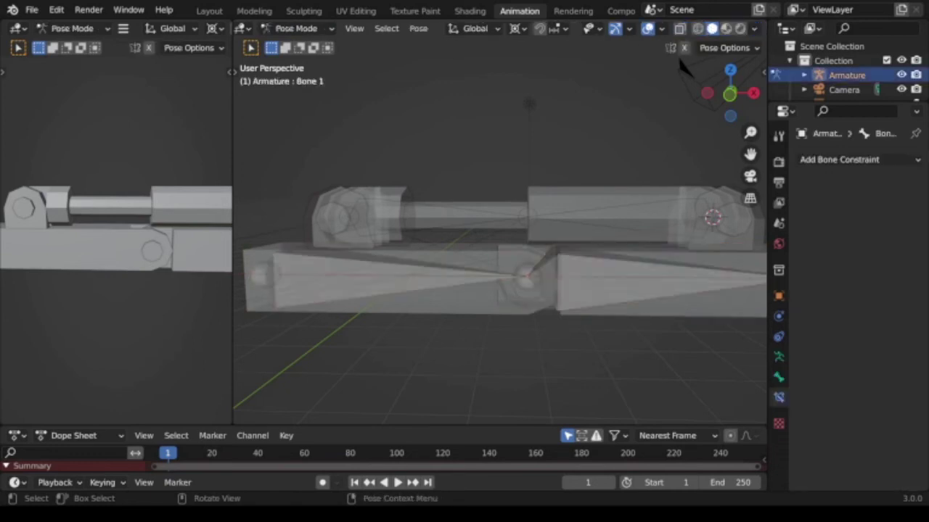
key(r)
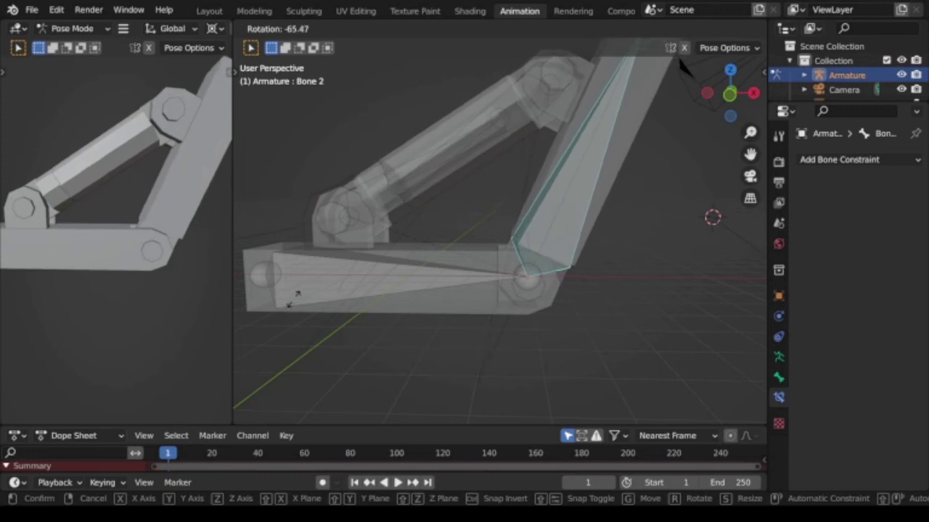
key(Escape)
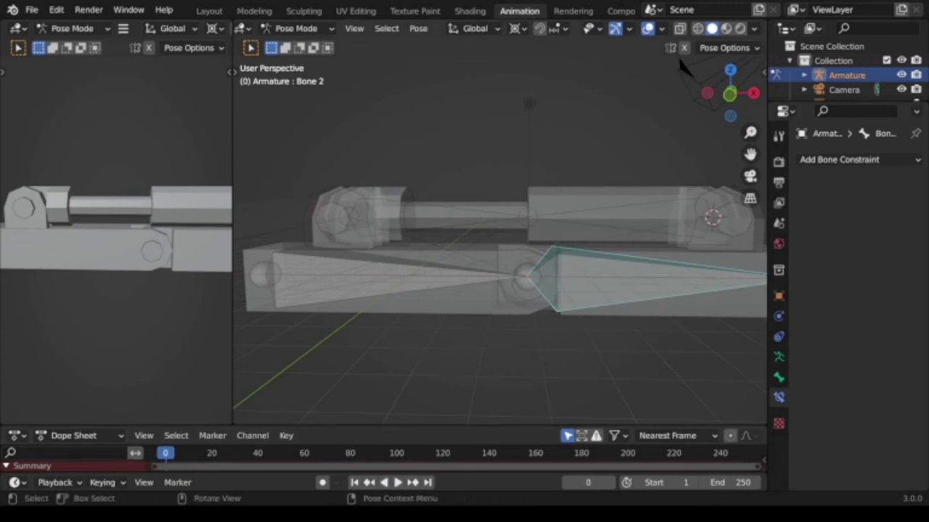
Insert a rotation keyframe for Bone 2 in its straight pose at frame 0.
key(i)
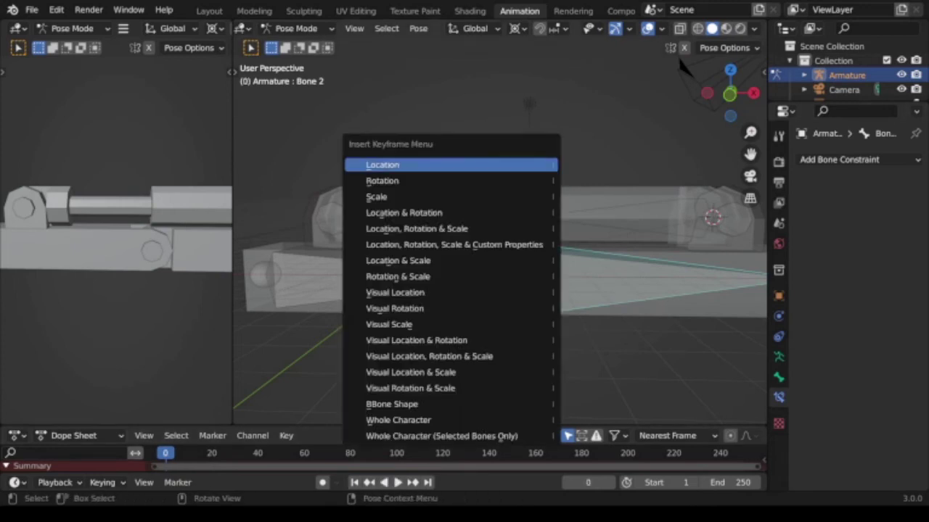
key(Down)
key(Return)
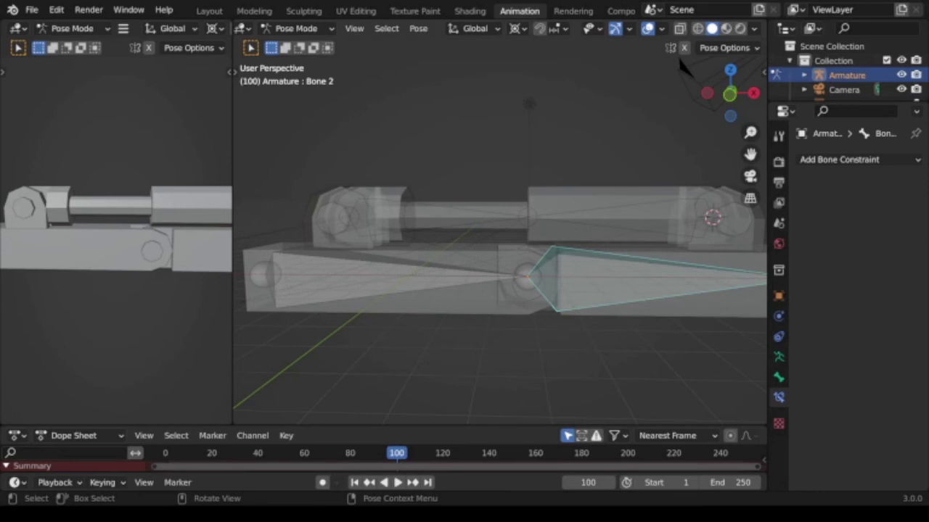
At frame 100, rotate Bone 2 −65° about Y and key its rotation.
key(r)
text(y)
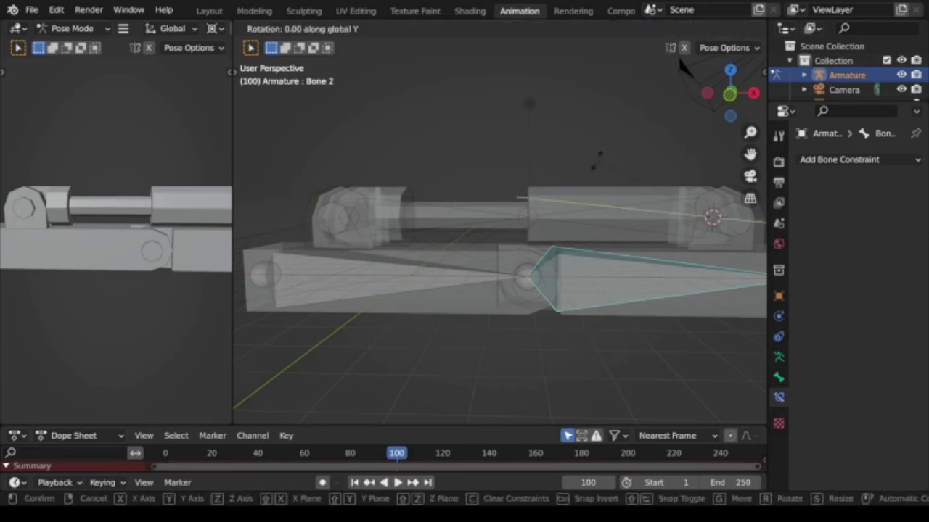
text(-65)
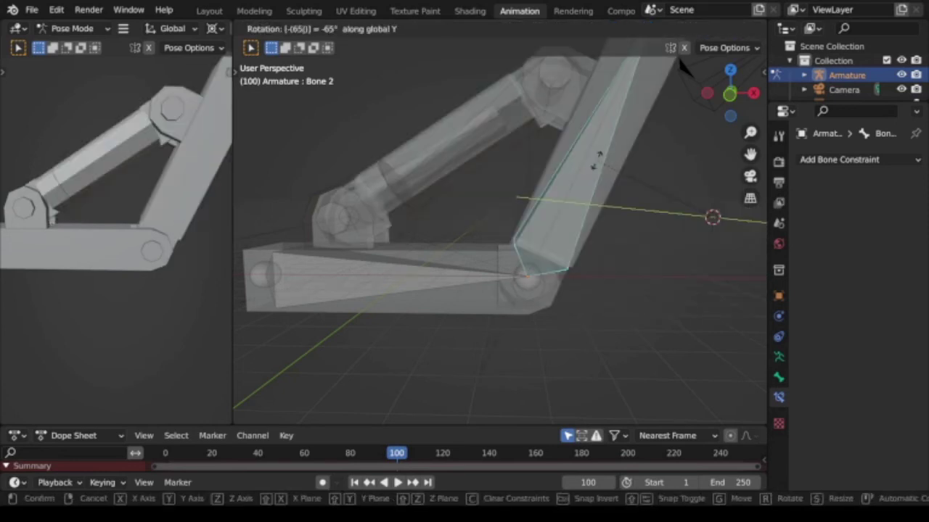
key(Return)
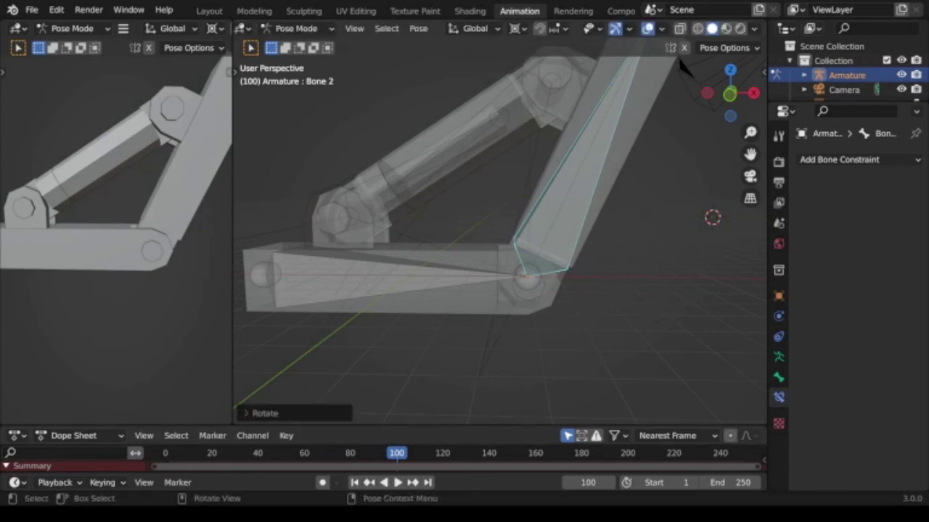
key(i)
key(Return)
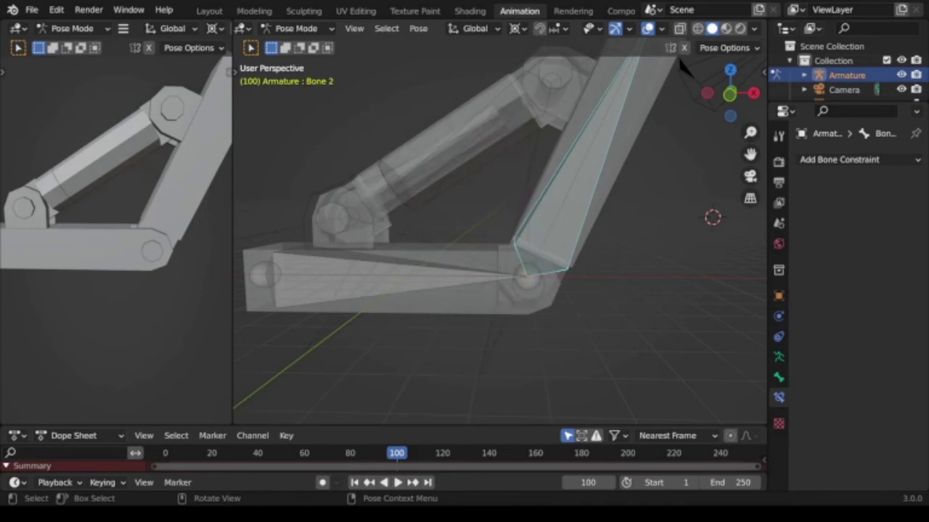
Enlarge the Dope Sheet and play back the bend to preview it.
drag(508, 428, 507, 377)
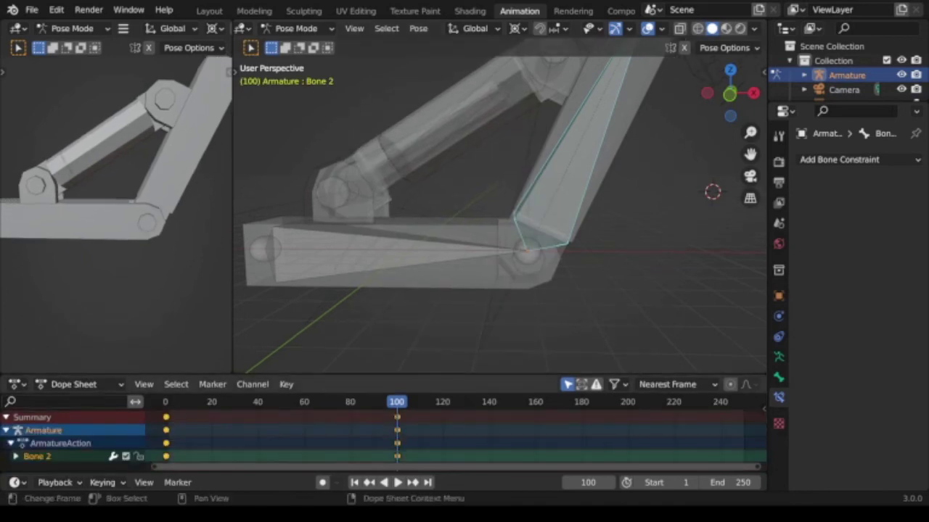
drag(396, 401, 181, 401)
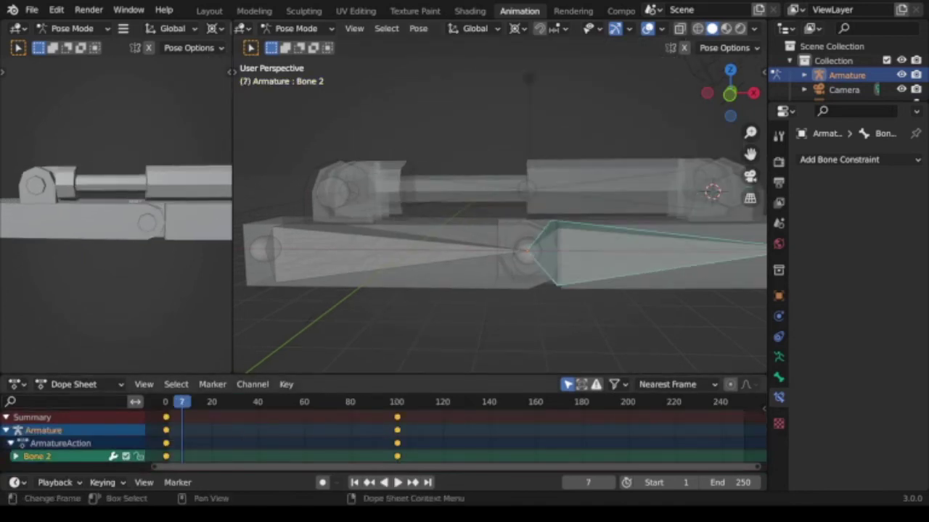
key(space)
key(Escape)
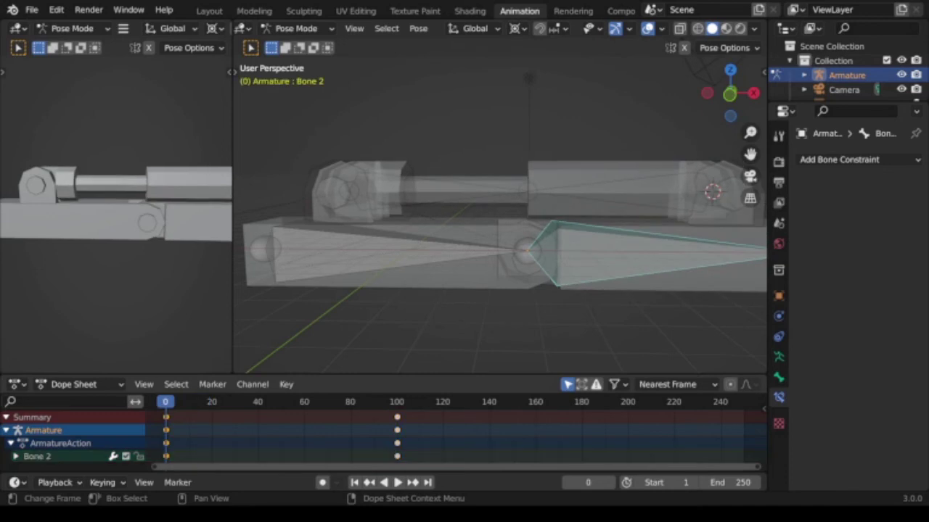
right_click(109, 436)
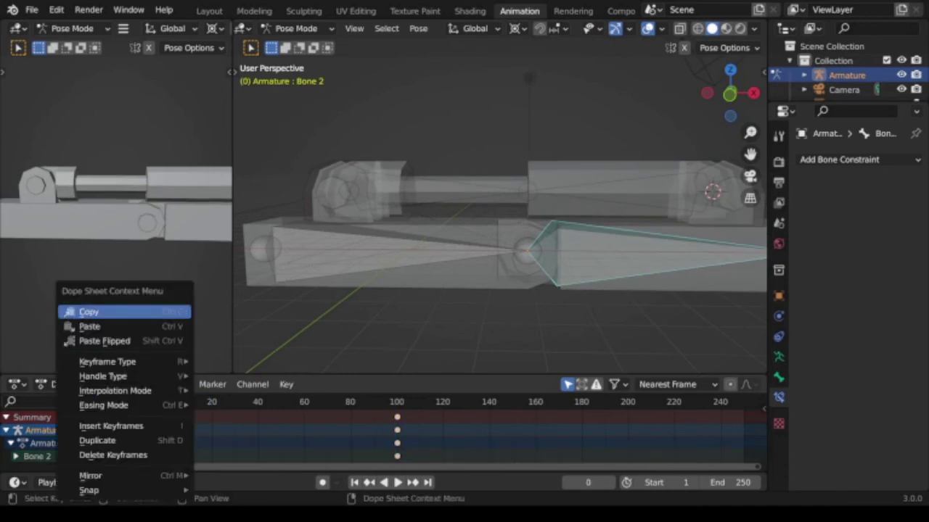
key(space)
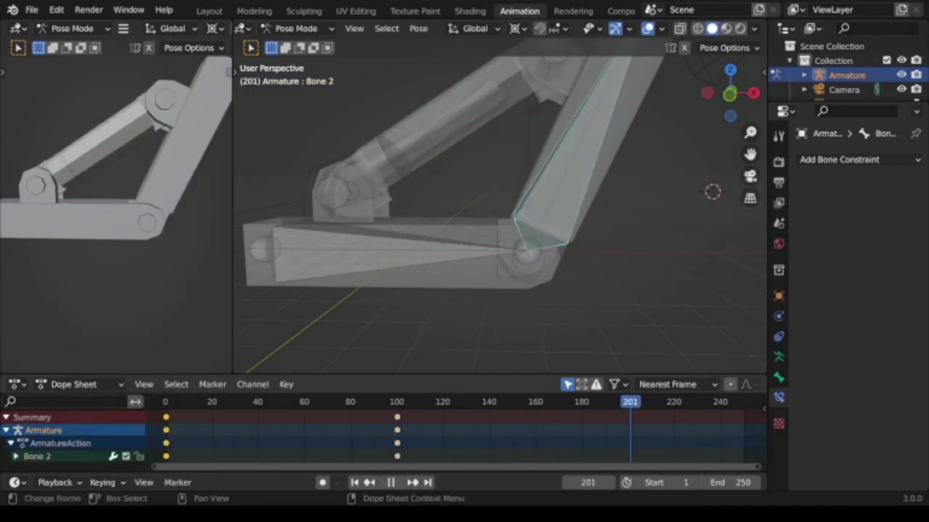
Paste the straight-pose keys at frame 200 and set the end frame to 200.
right_click(580, 435)
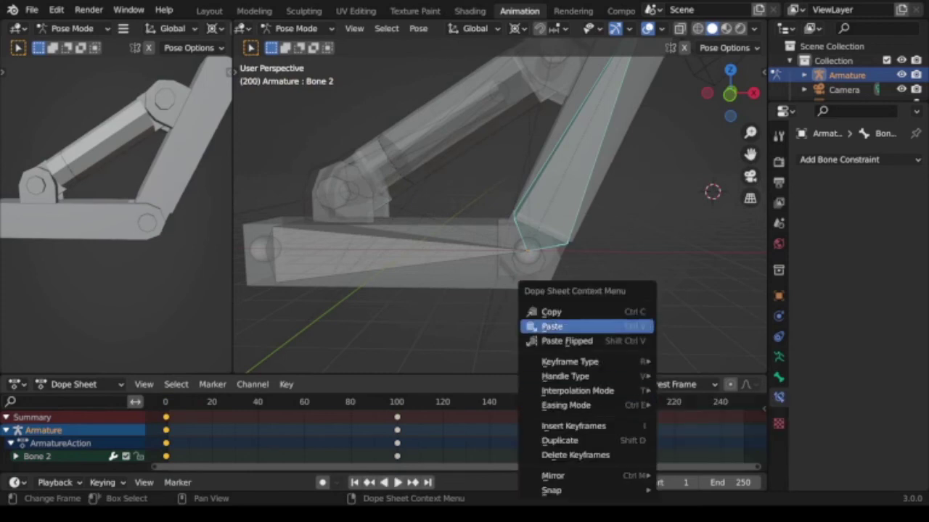
click(566, 326)
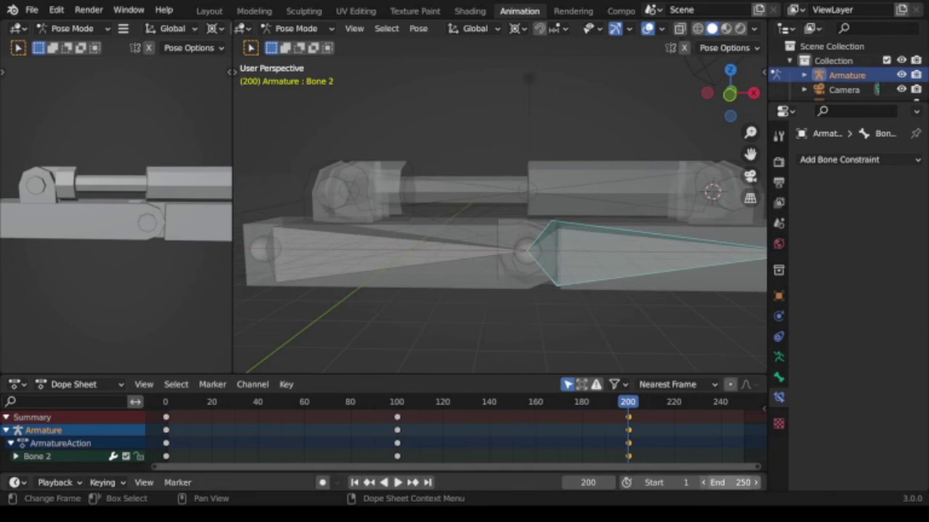
click(731, 482)
text(200)
key(Return)
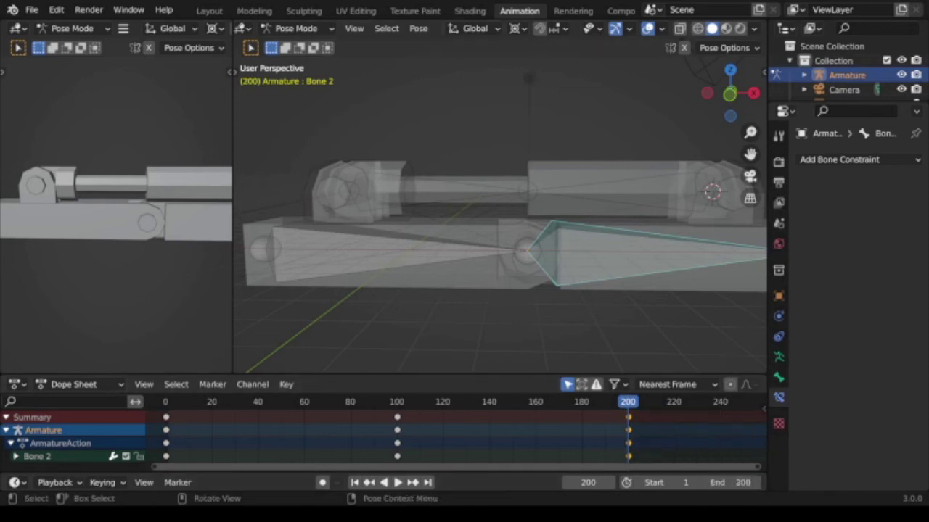
drag(435, 375, 435, 398)
mouse_move(500, 304)
middle_down()
mouse_move(450, 261)
mouse_move(486, 246)
middle_up()
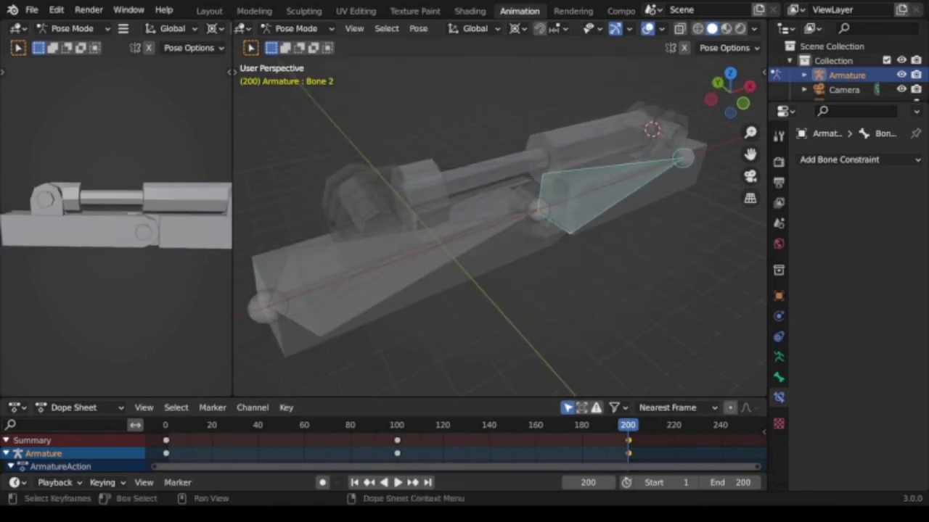
Play the 200-frame bend animation from the Timeline, then bring up the File menu.
click(398, 482)
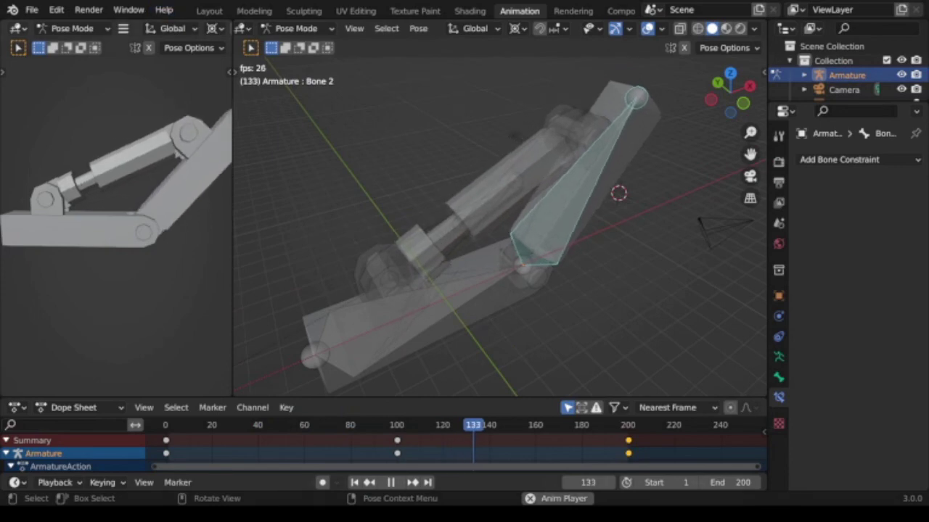
click(32, 9)
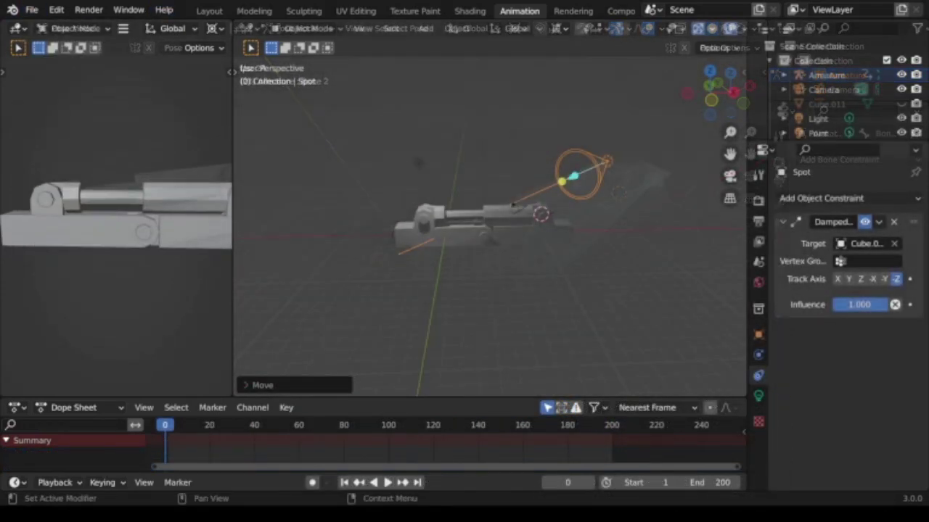
Change the Spot light into a Sun light with strength 44.220.
click(758, 395)
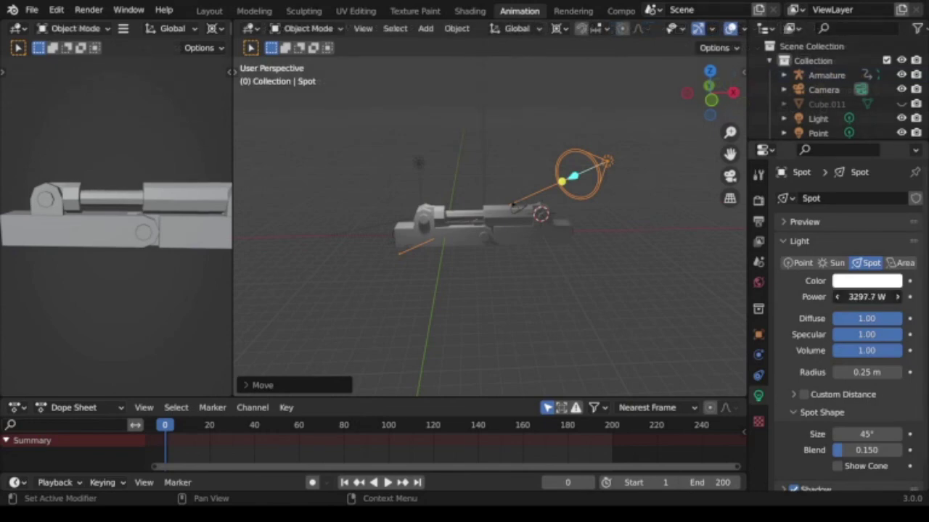
middle_drag(513, 205, 566, 190)
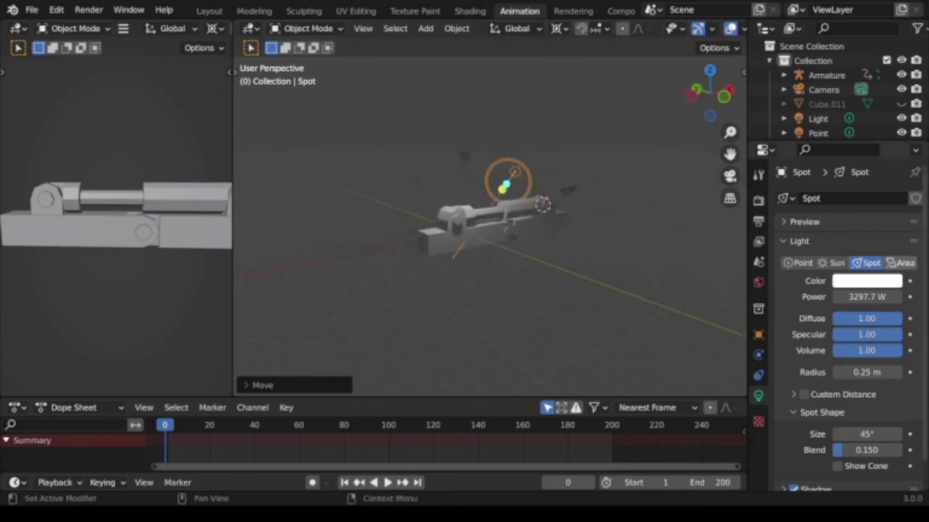
click(900, 263)
click(866, 262)
click(832, 263)
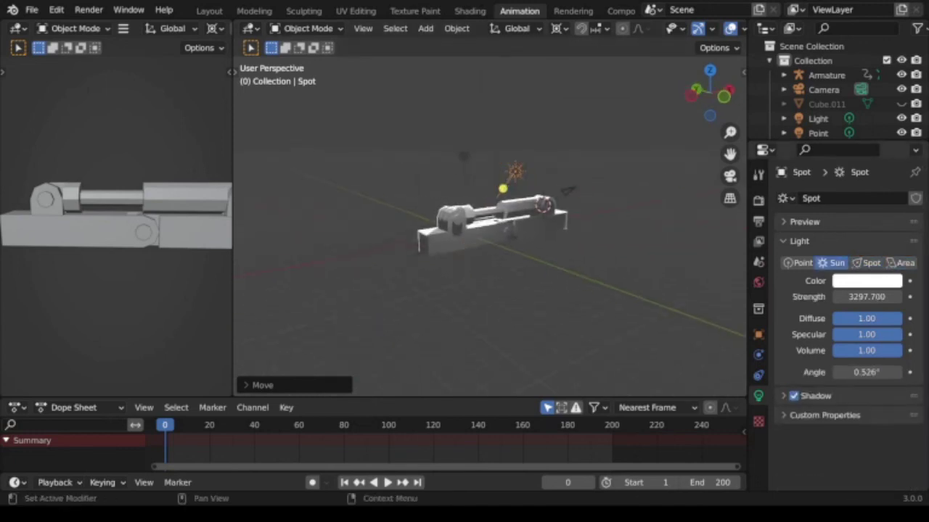
mouse_move(552, 218)
middle_down()
mouse_move(509, 190)
mouse_move(526, 186)
middle_up()
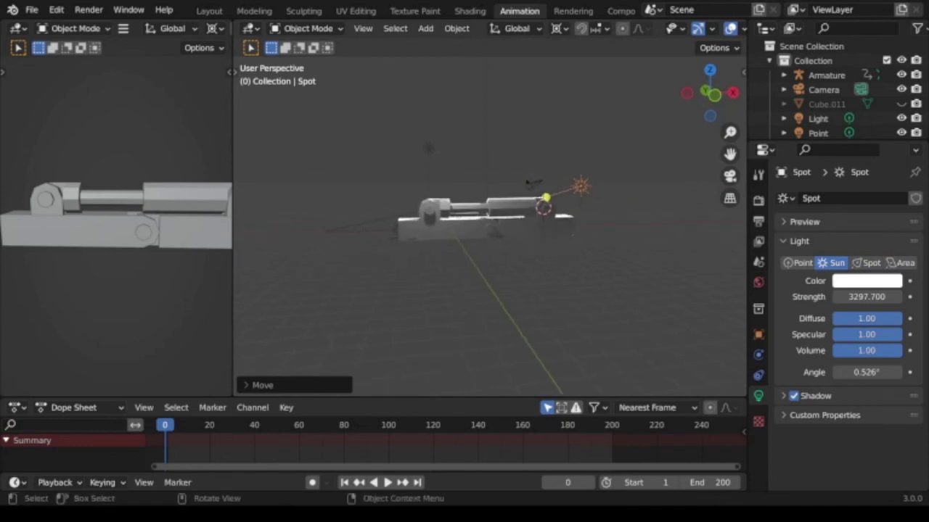
Move the sun light above and beside the piston arm's right end.
key(g)
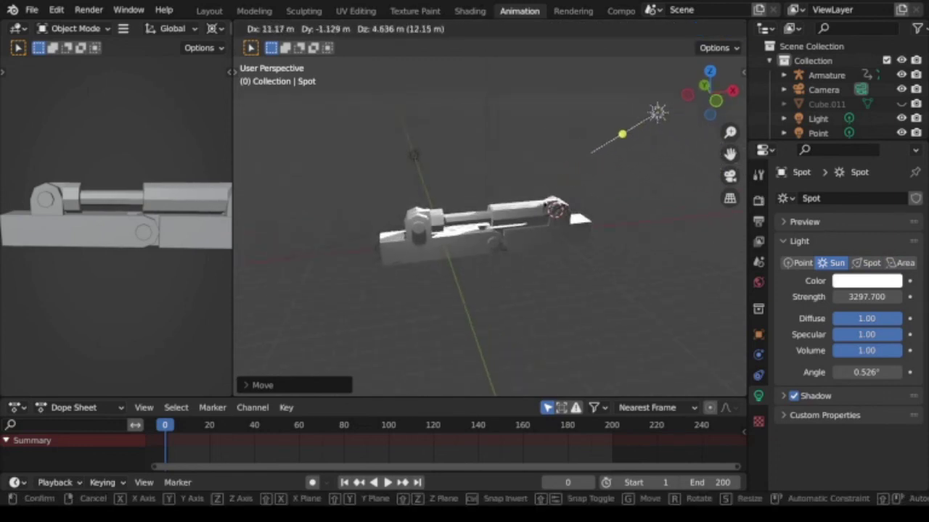
click(607, 129)
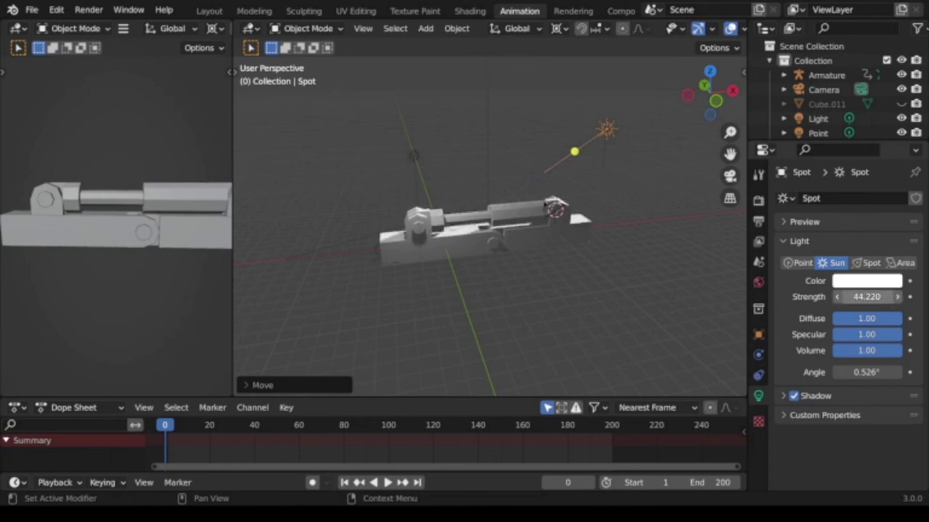
mouse_move(545, 204)
middle_down()
mouse_move(543, 133)
mouse_move(392, 118)
mouse_move(427, 190)
mouse_move(423, 161)
middle_up()
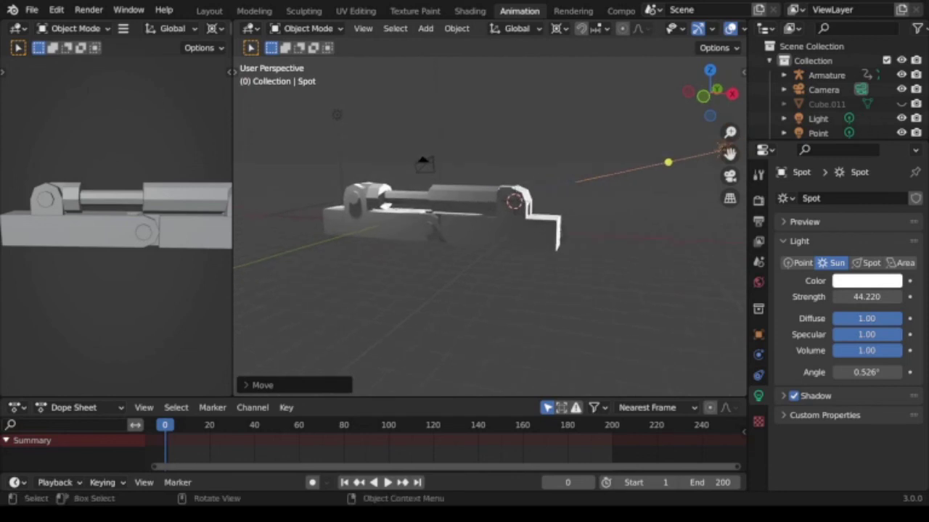
key(g)
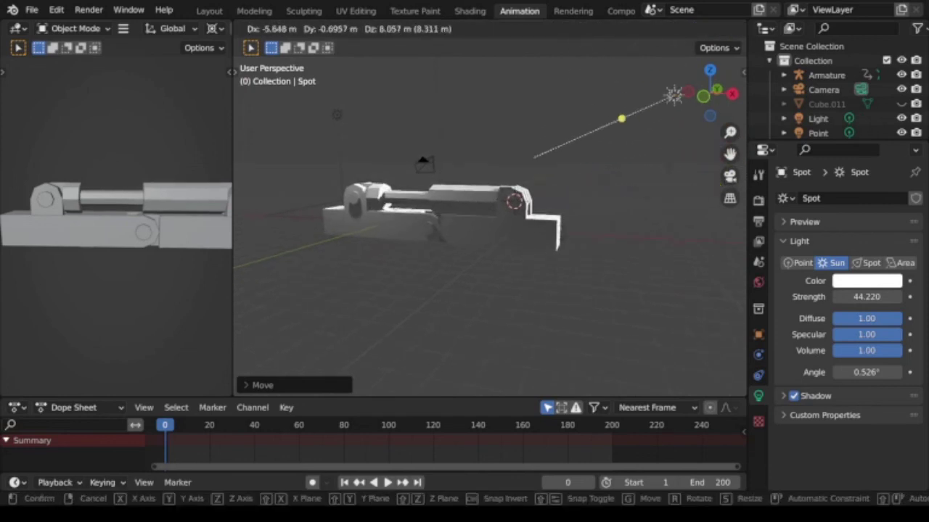
key(Return)
middle_drag(489, 218, 523, 239)
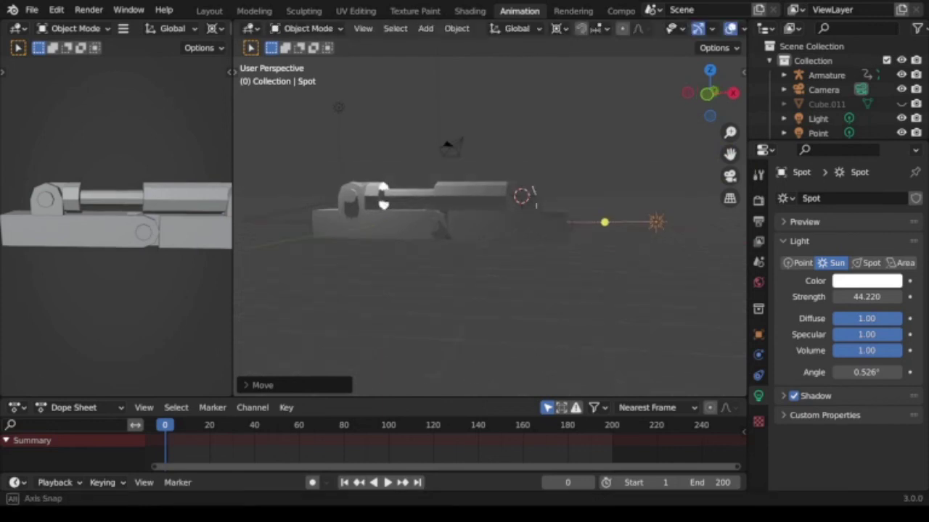
Play the looping arm animation and frame it in the side and main views.
key(space)
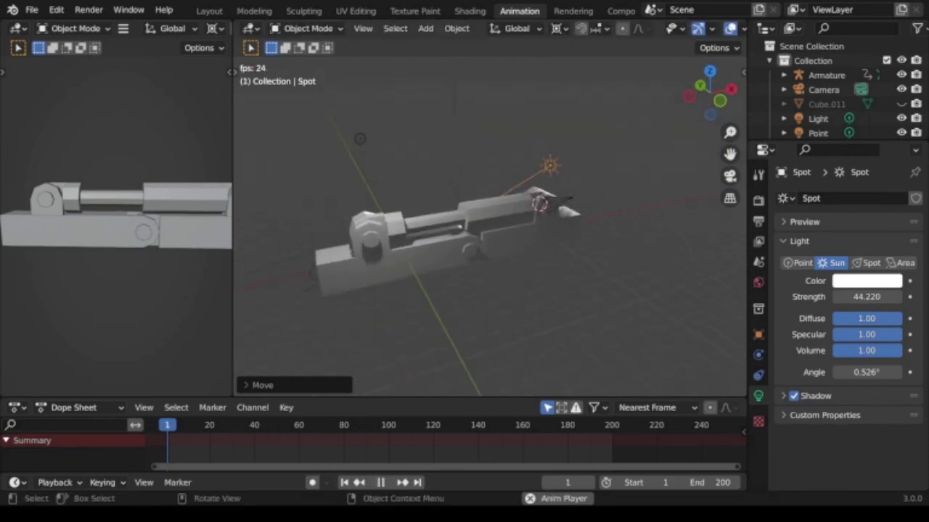
middle_drag(490, 239, 508, 233)
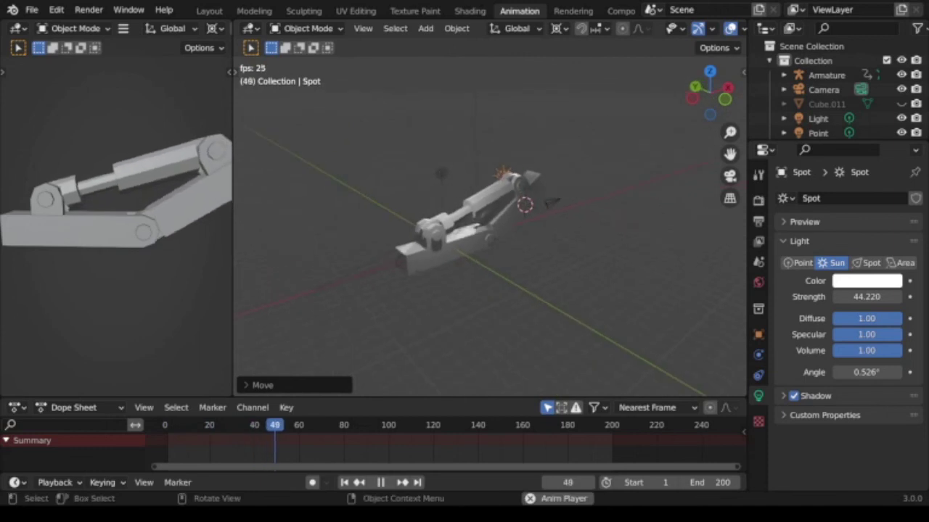
scroll(490, 239, up, 3)
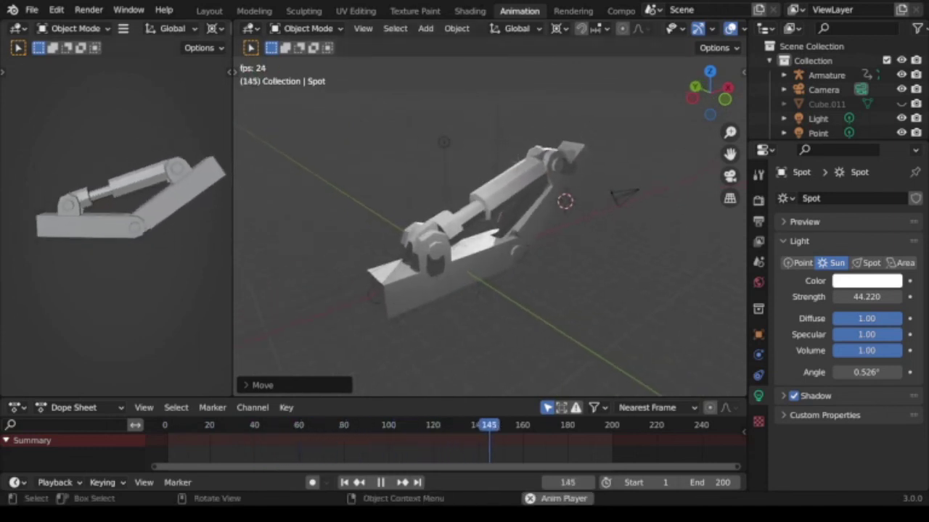
scroll(116, 28, down, 5)
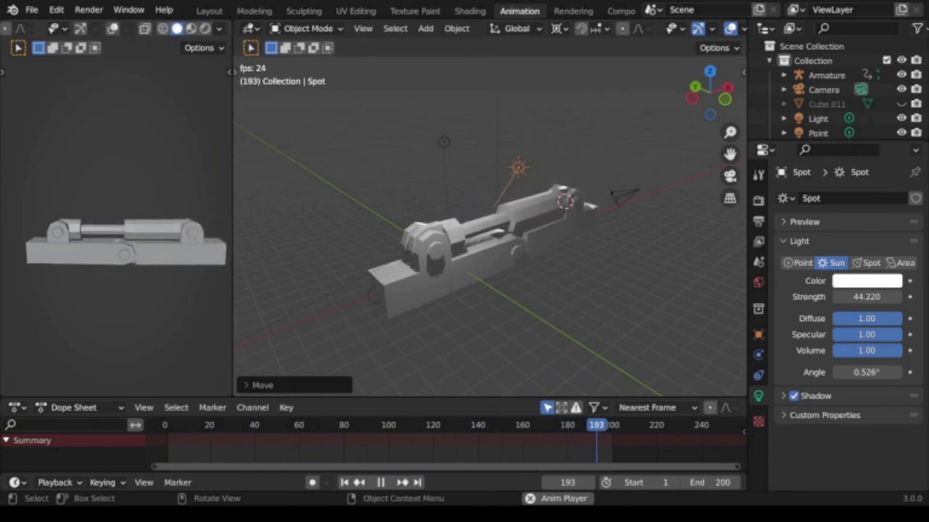
key(ctrl+grave)
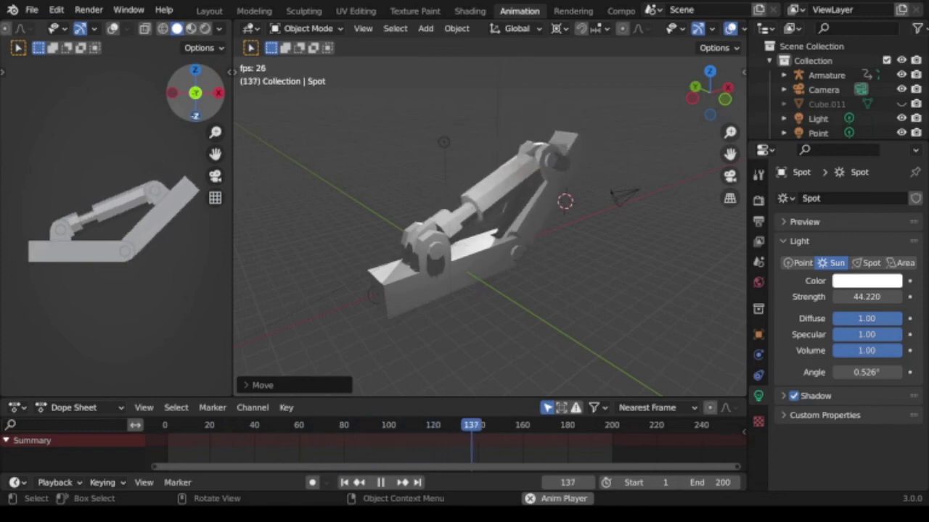
drag(234, 218, 280, 218)
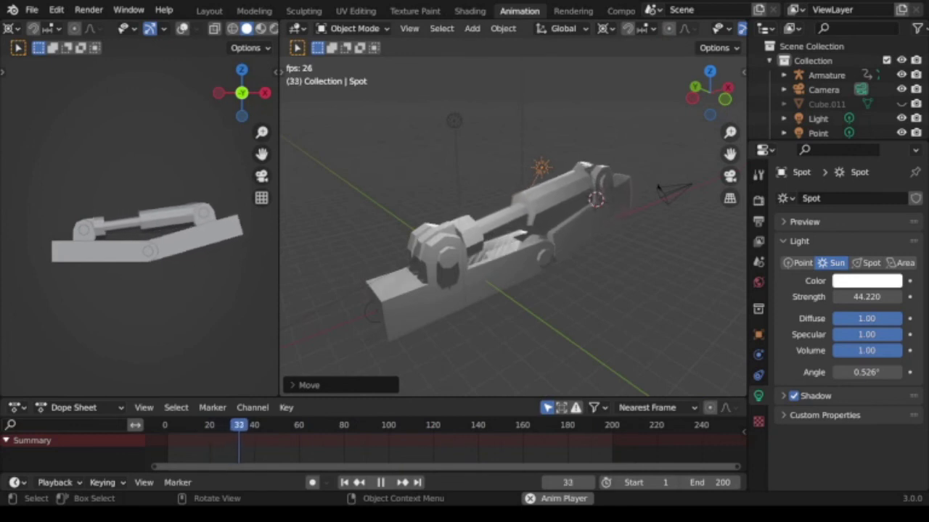
shift+middle_drag(507, 217, 519, 212)
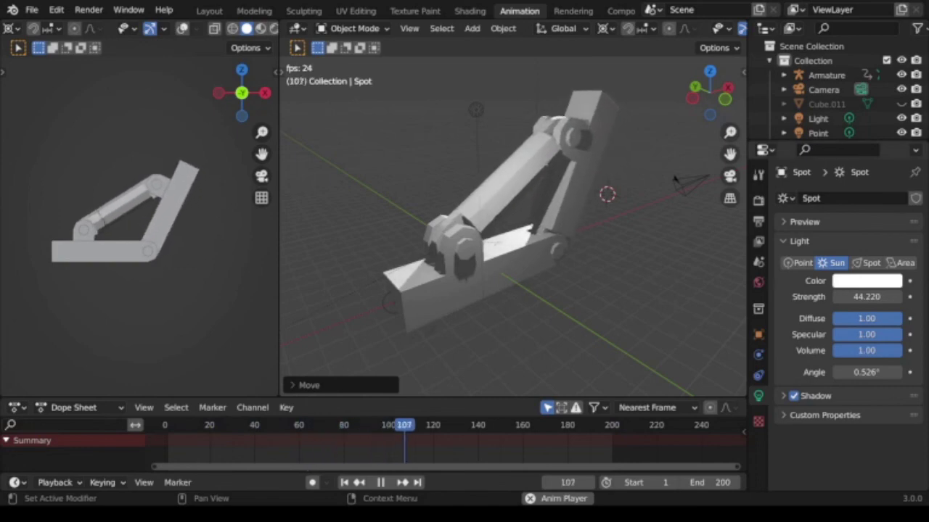
scroll(507, 28, down, 5)
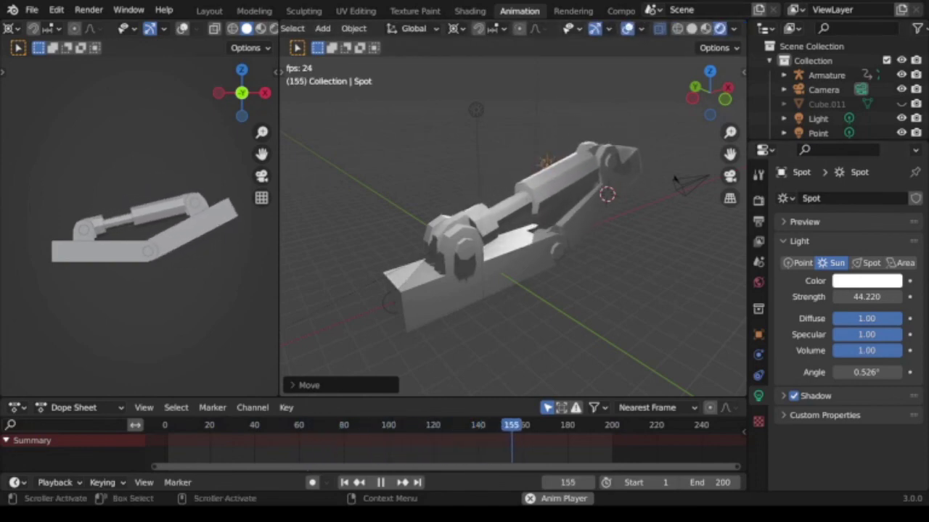
Switch the viewport to rendered shading and save the project as basic_piston_Setup.blend.
click(705, 29)
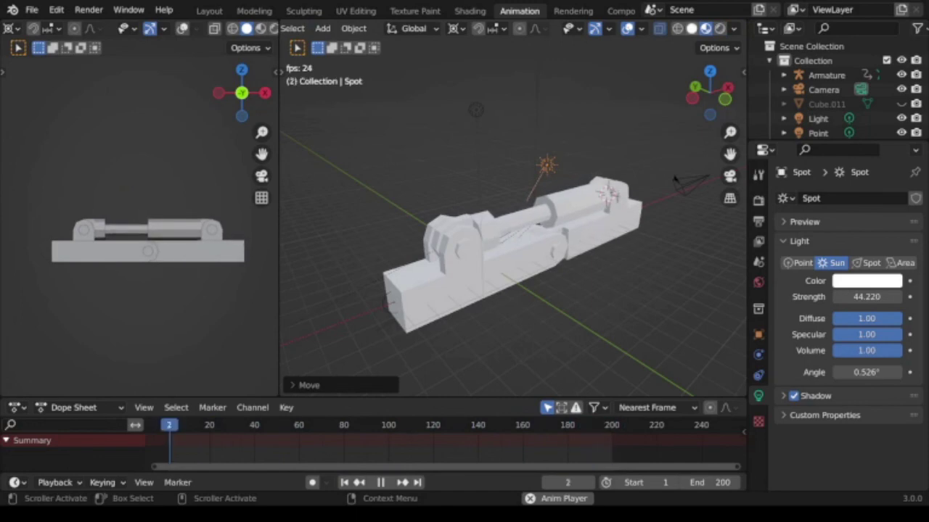
key(alt+z)
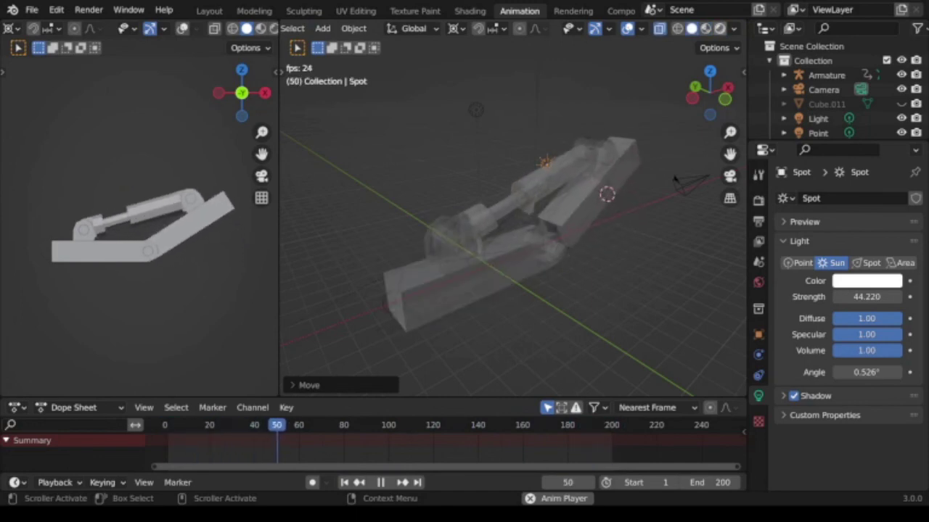
key(z)
key(8)
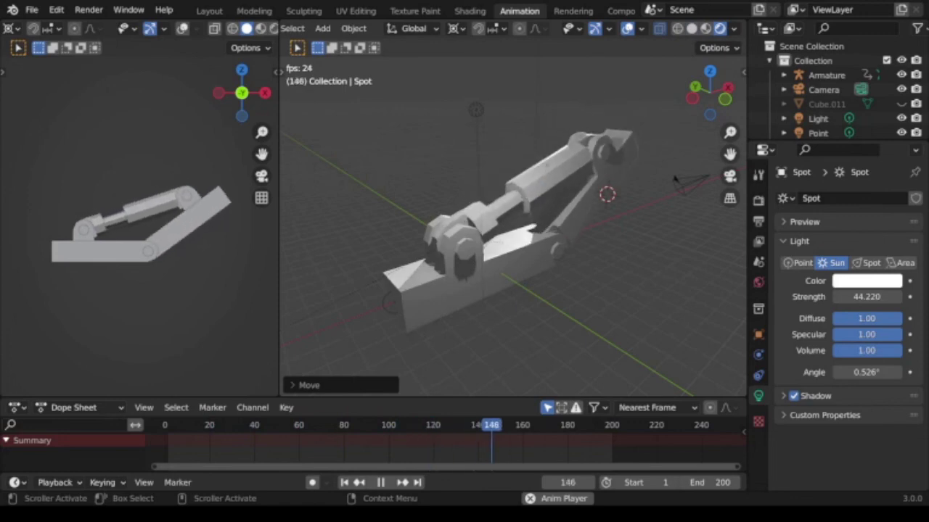
click(32, 9)
click(52, 105)
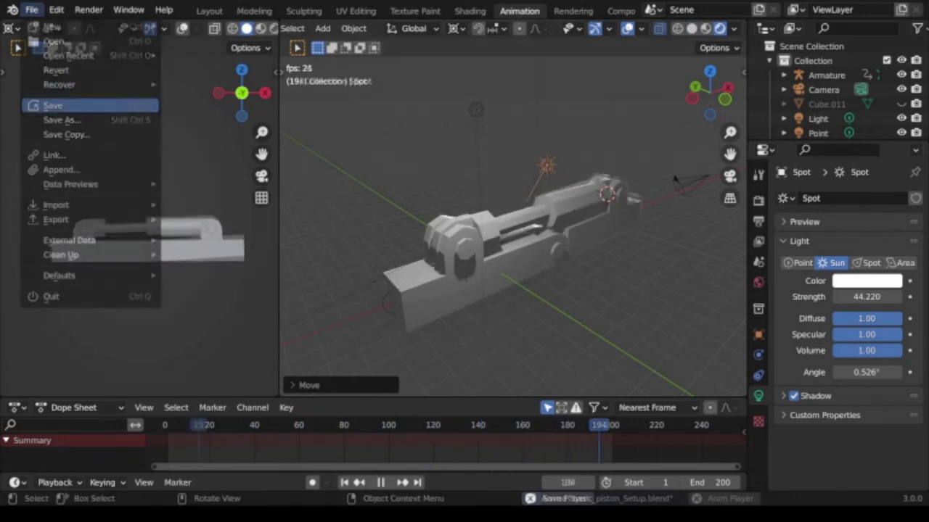